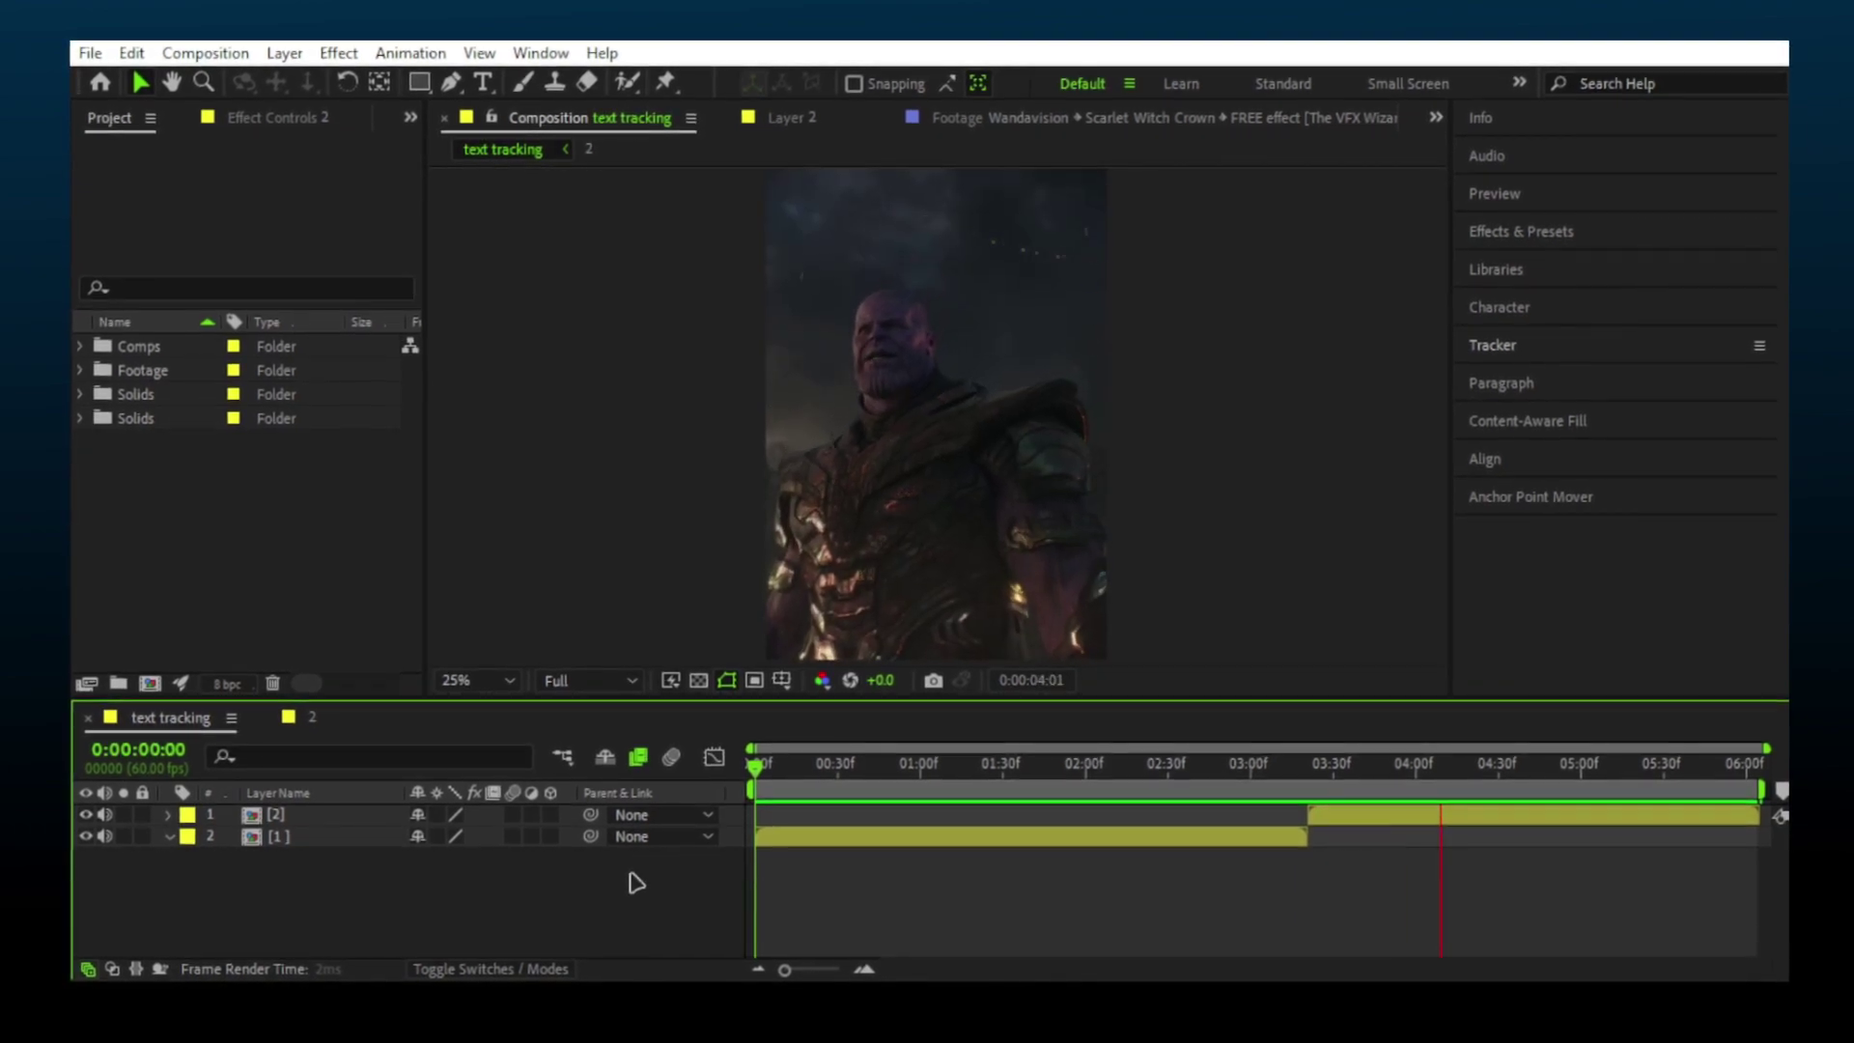
# Add a null object at the start of the composition and trim it to the end of the clip 1 layer
pyautogui.moveTo(761, 769); pyautogui.dragTo(707, 763)
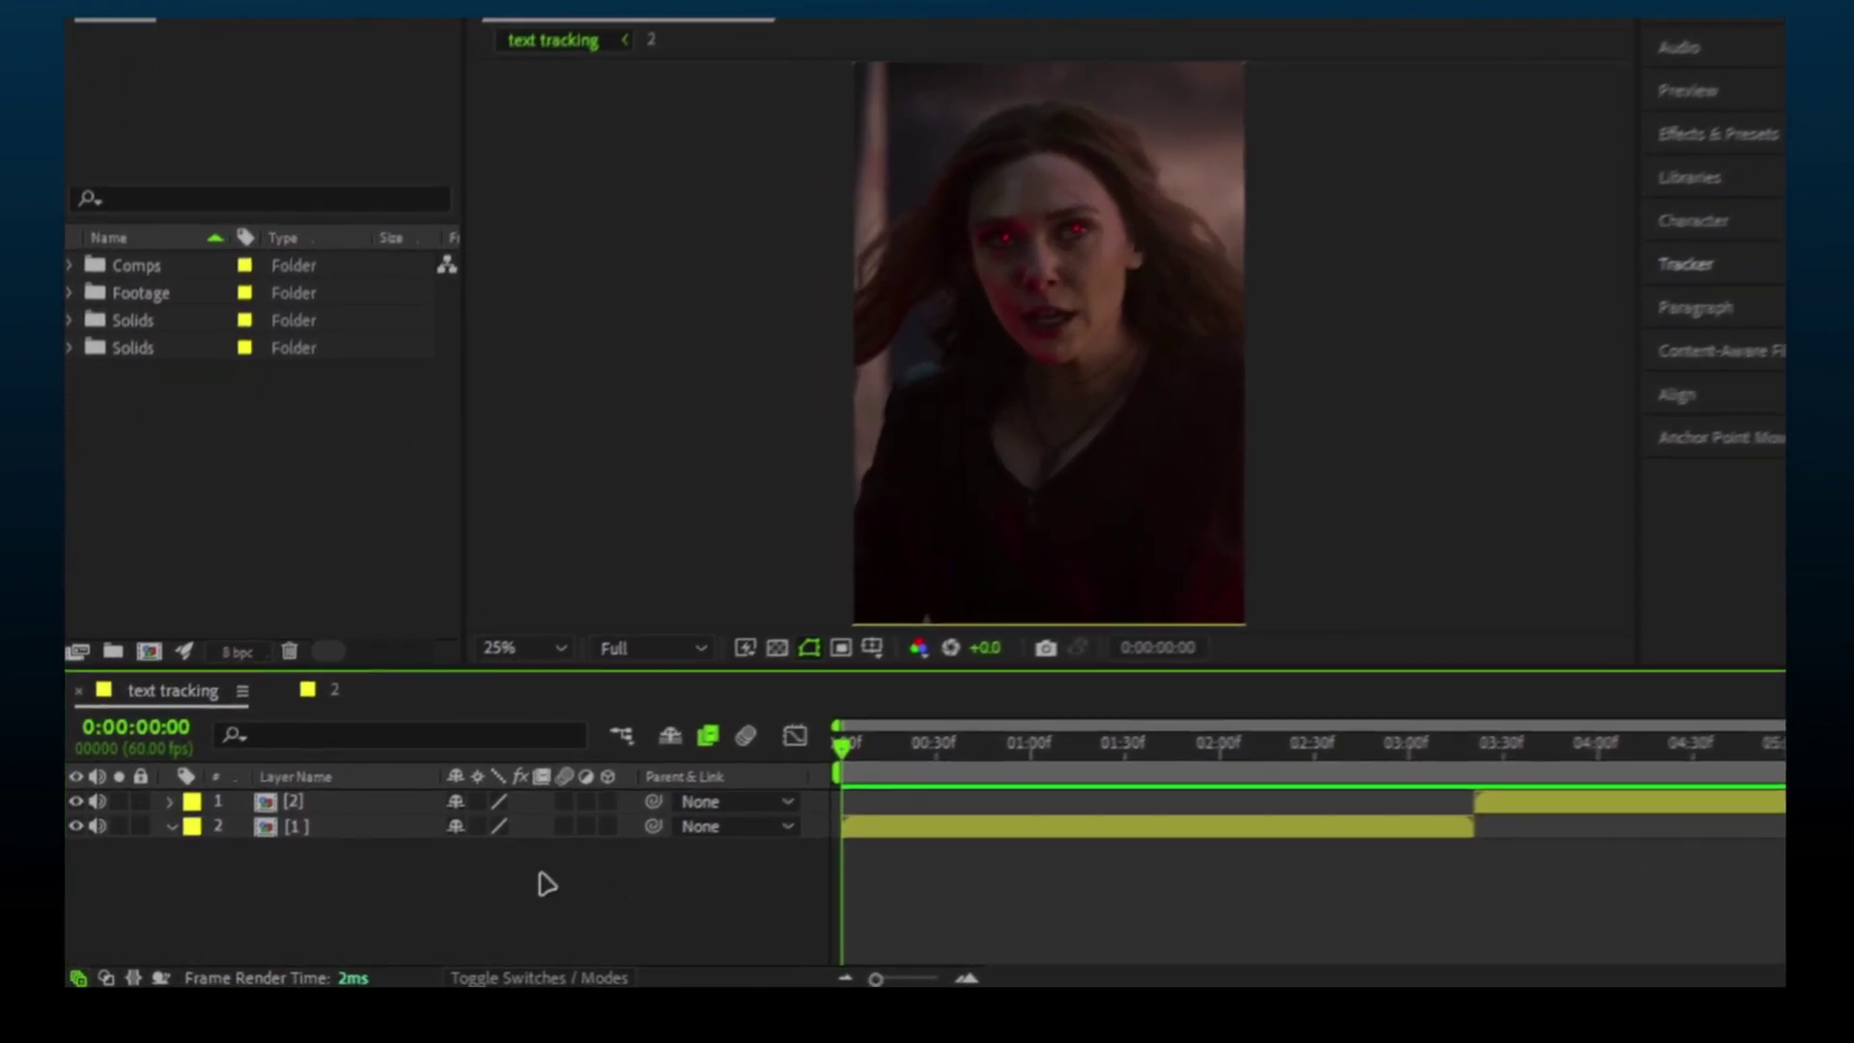
pyautogui.rightClick(454, 543)
pyautogui.moveTo(536, 559)
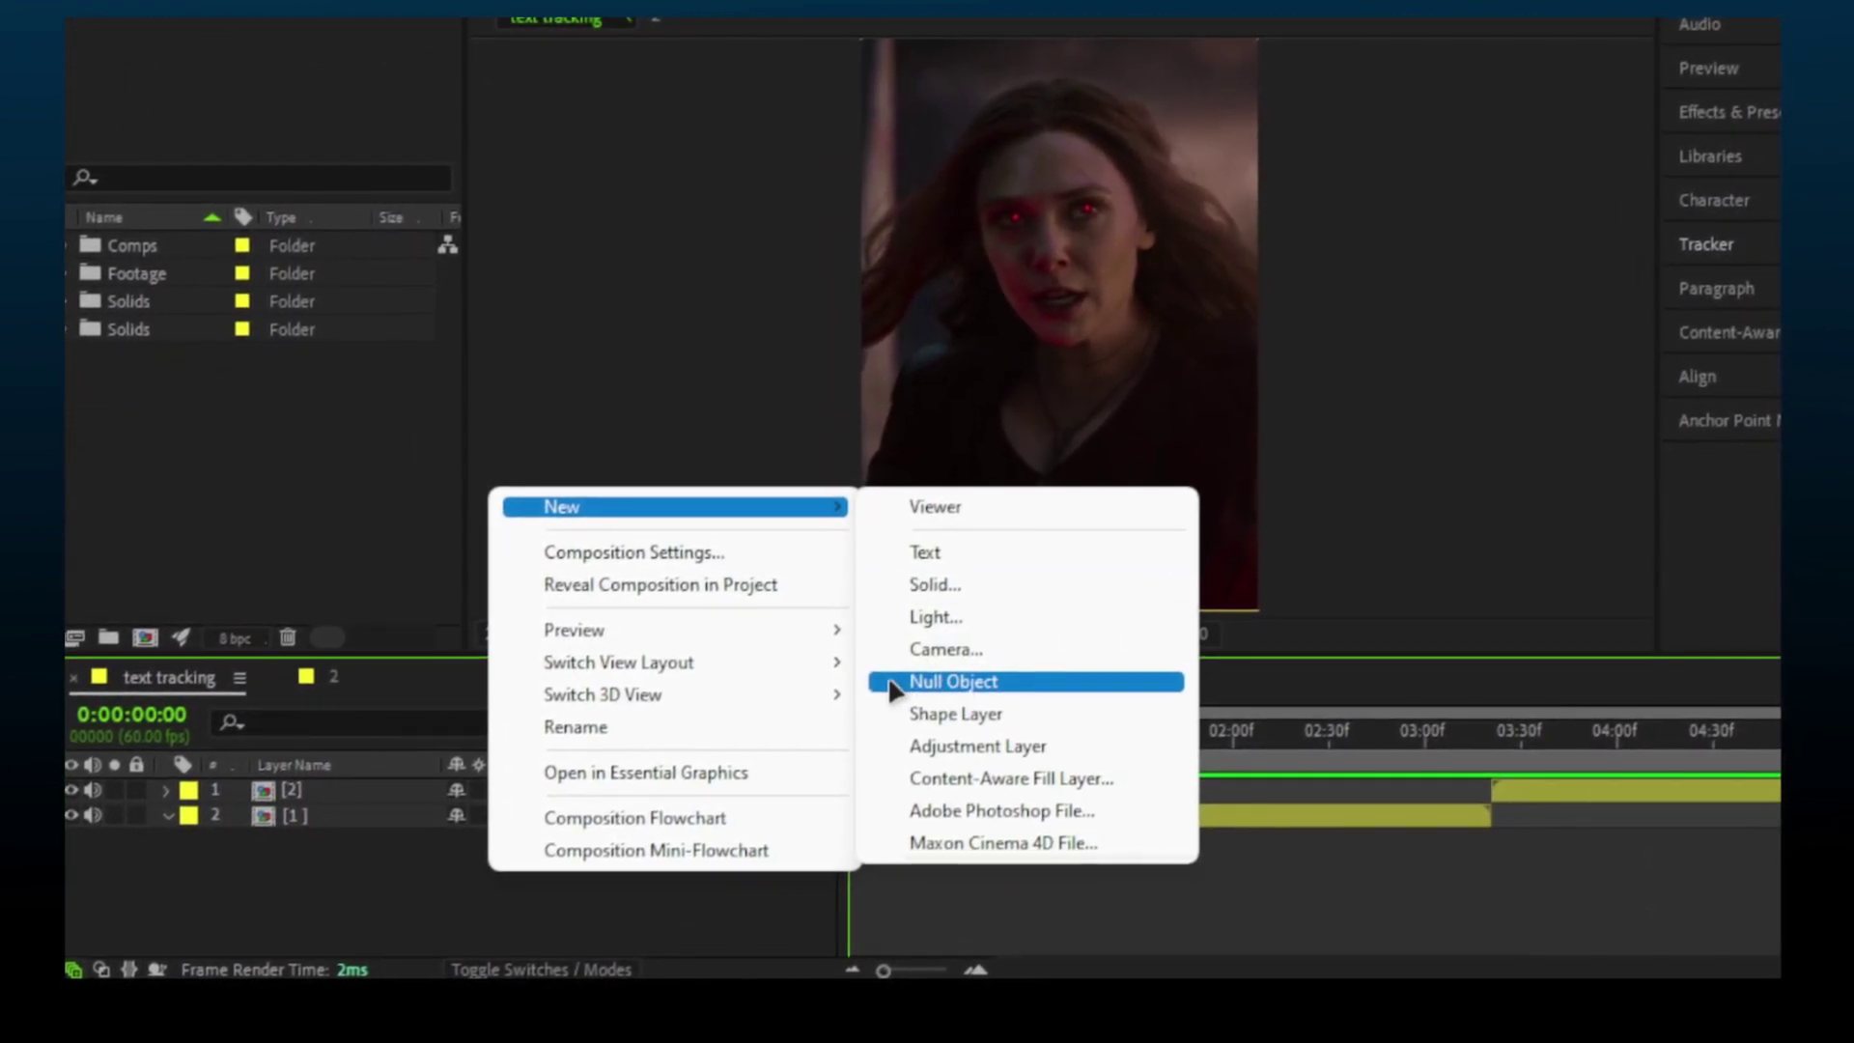
pyautogui.click(947, 681)
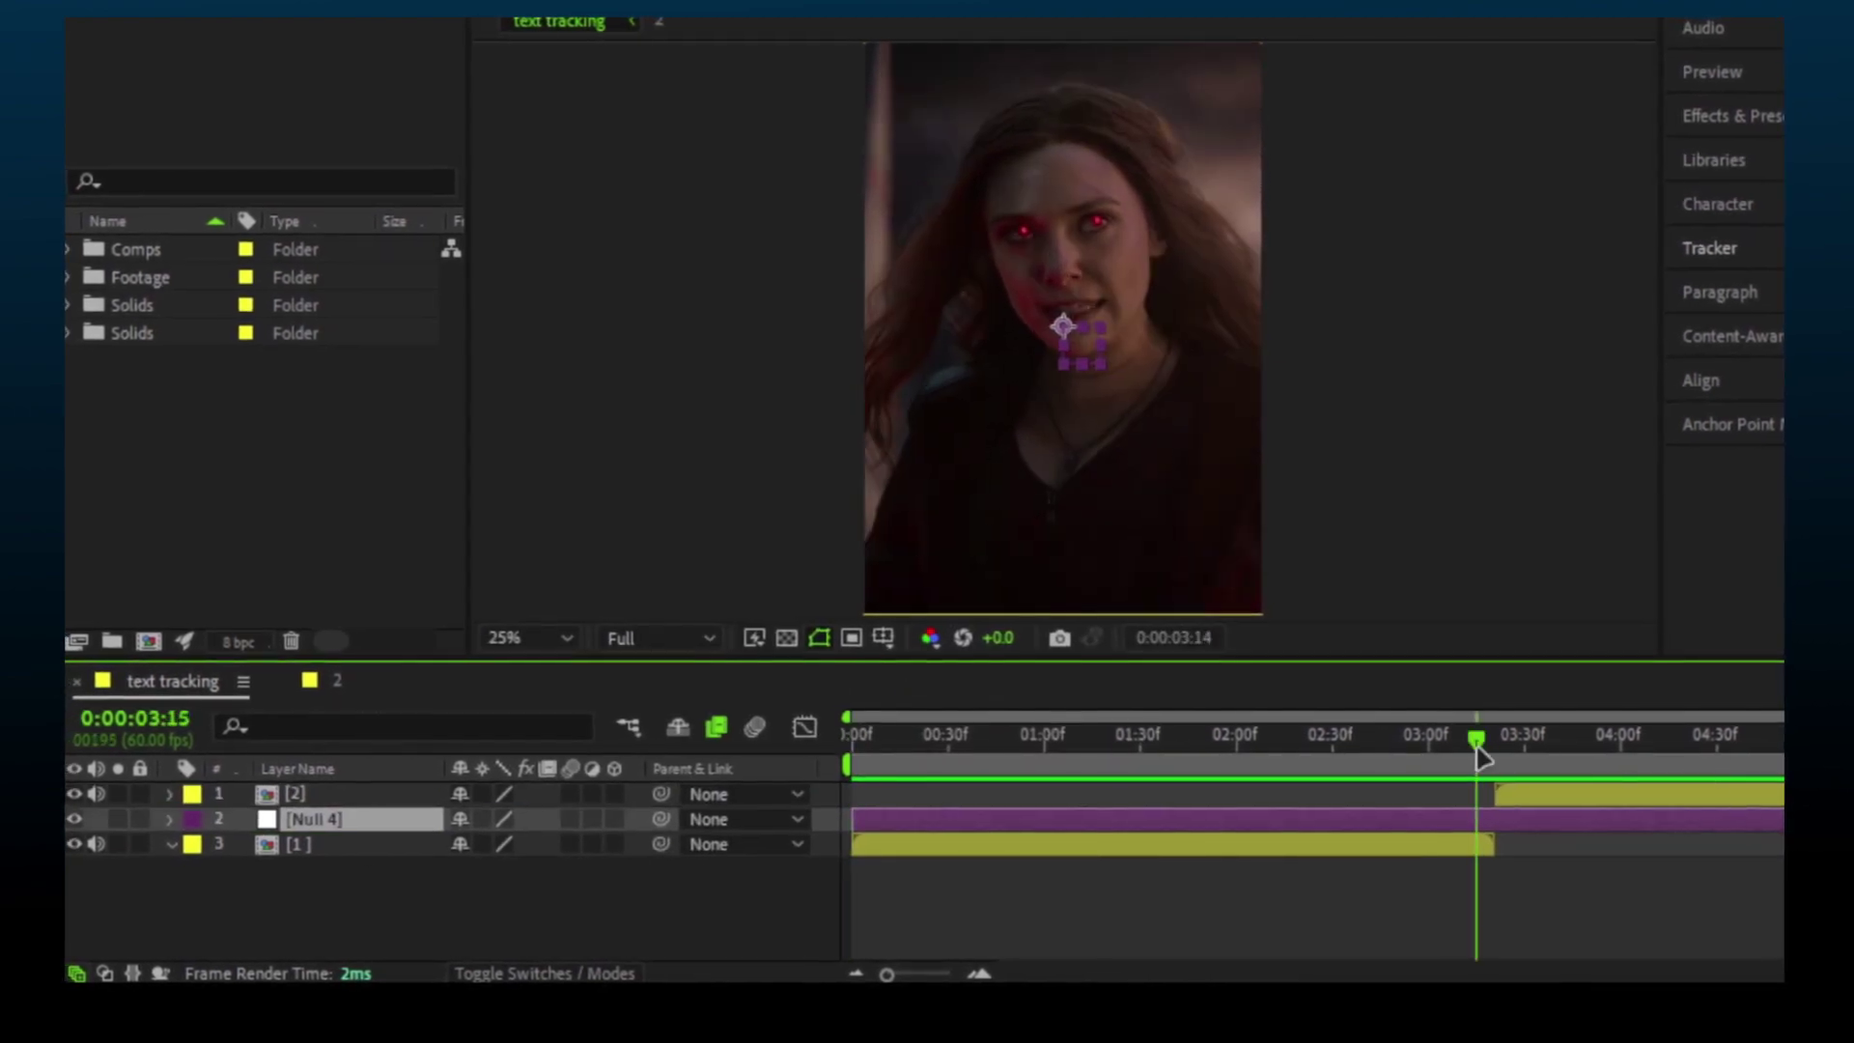
pyautogui.press('space')
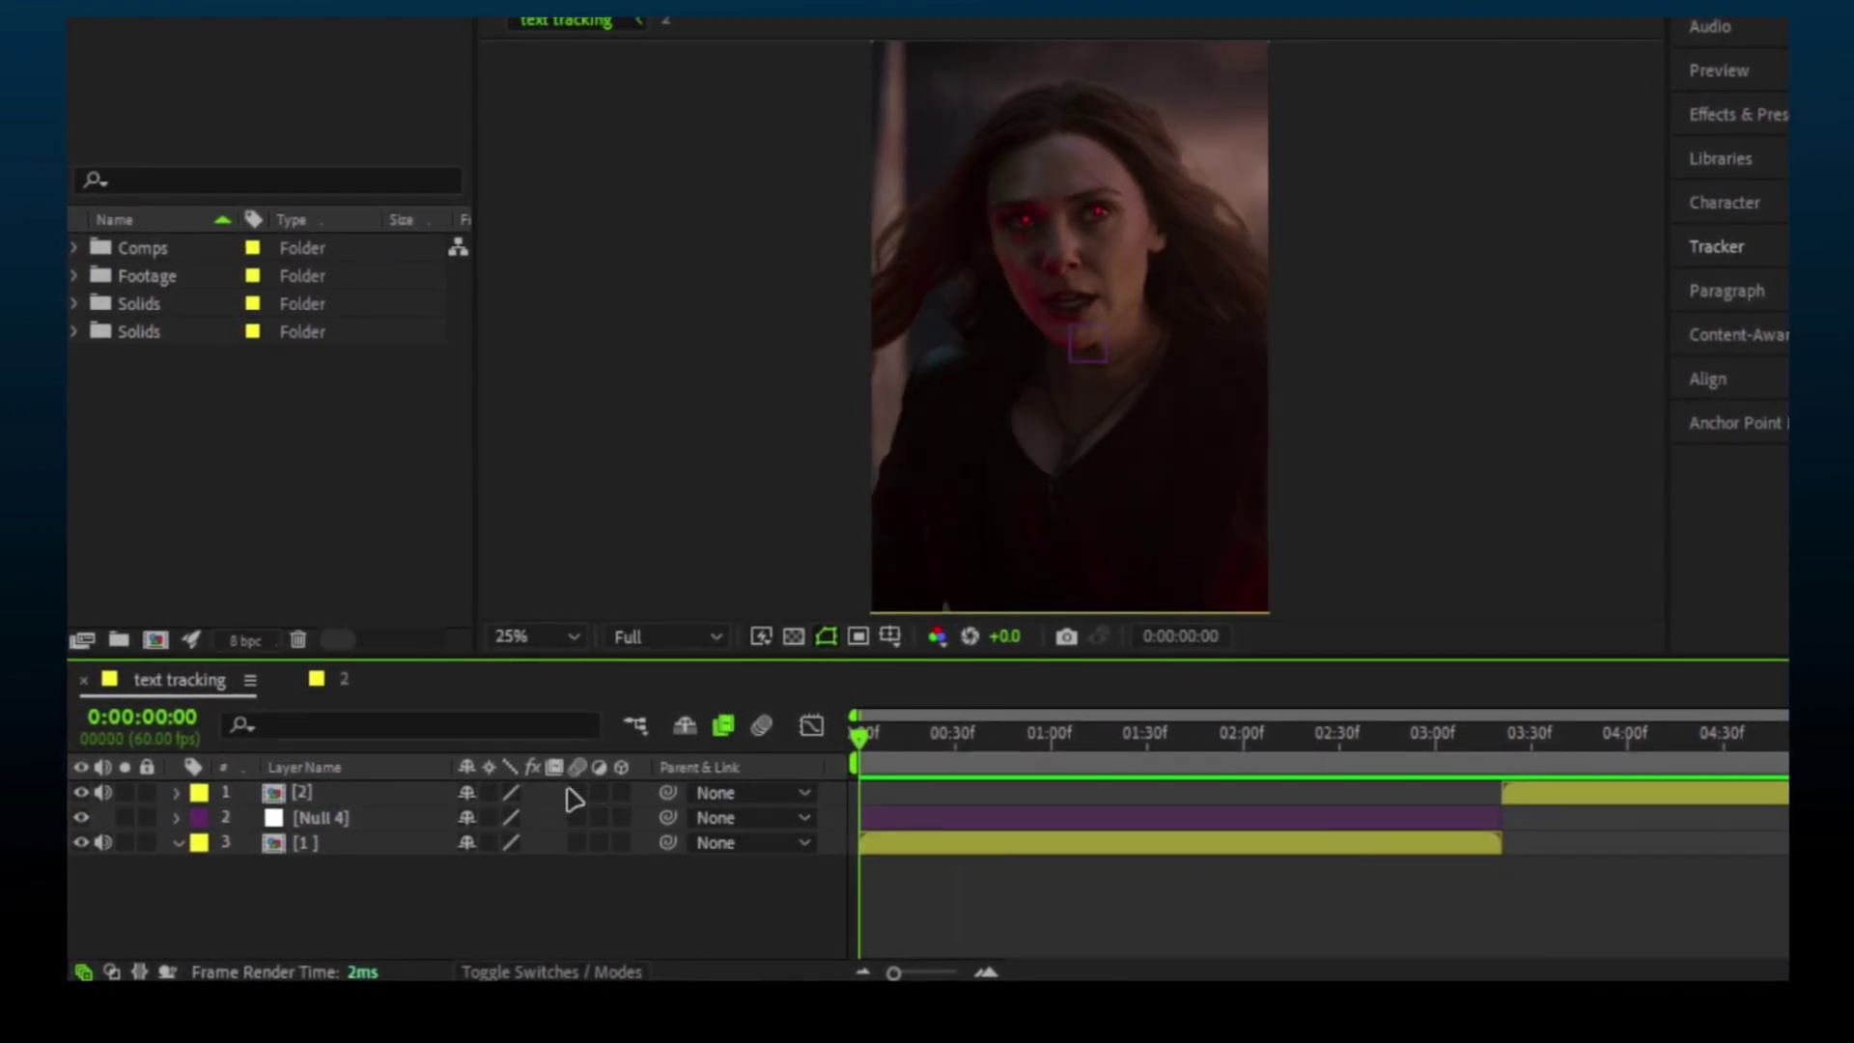
# Select the clip 1 layer and keep the composition preview resolution at Full
pyautogui.click(307, 847)
pyautogui.click(676, 639)
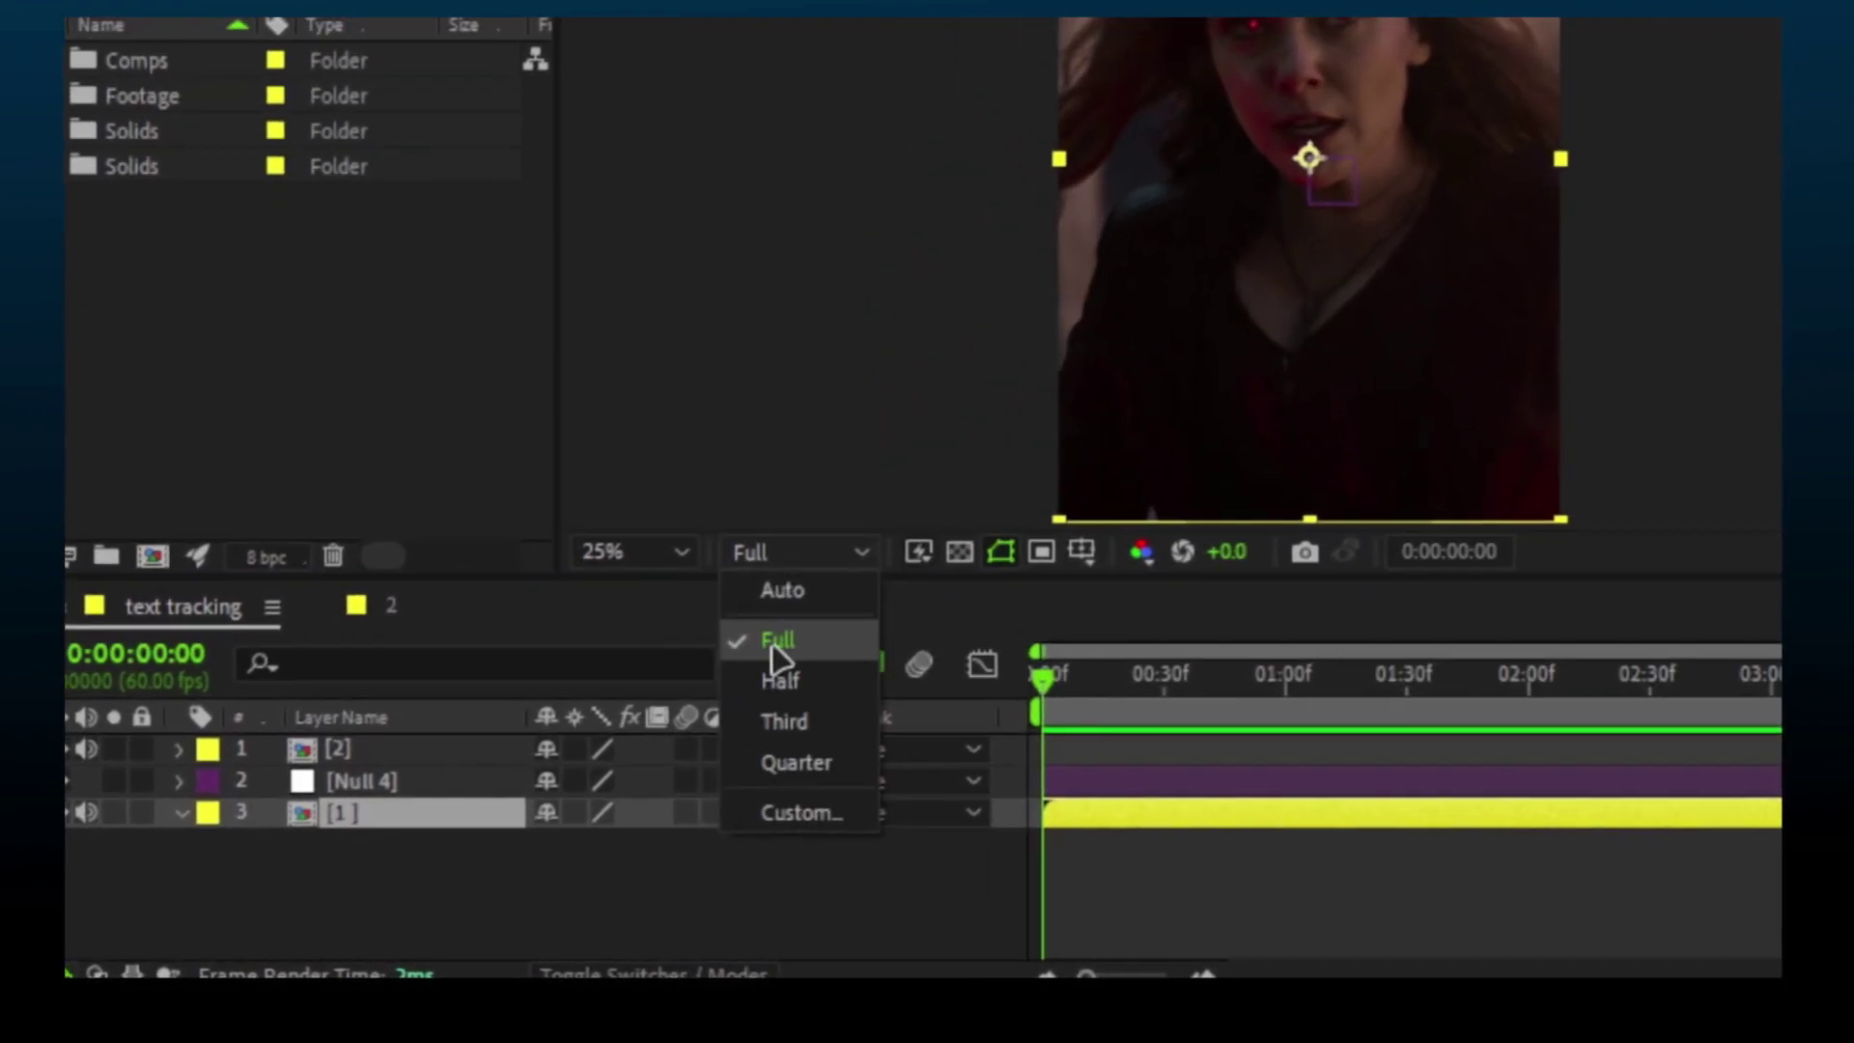
pyautogui.click(779, 641)
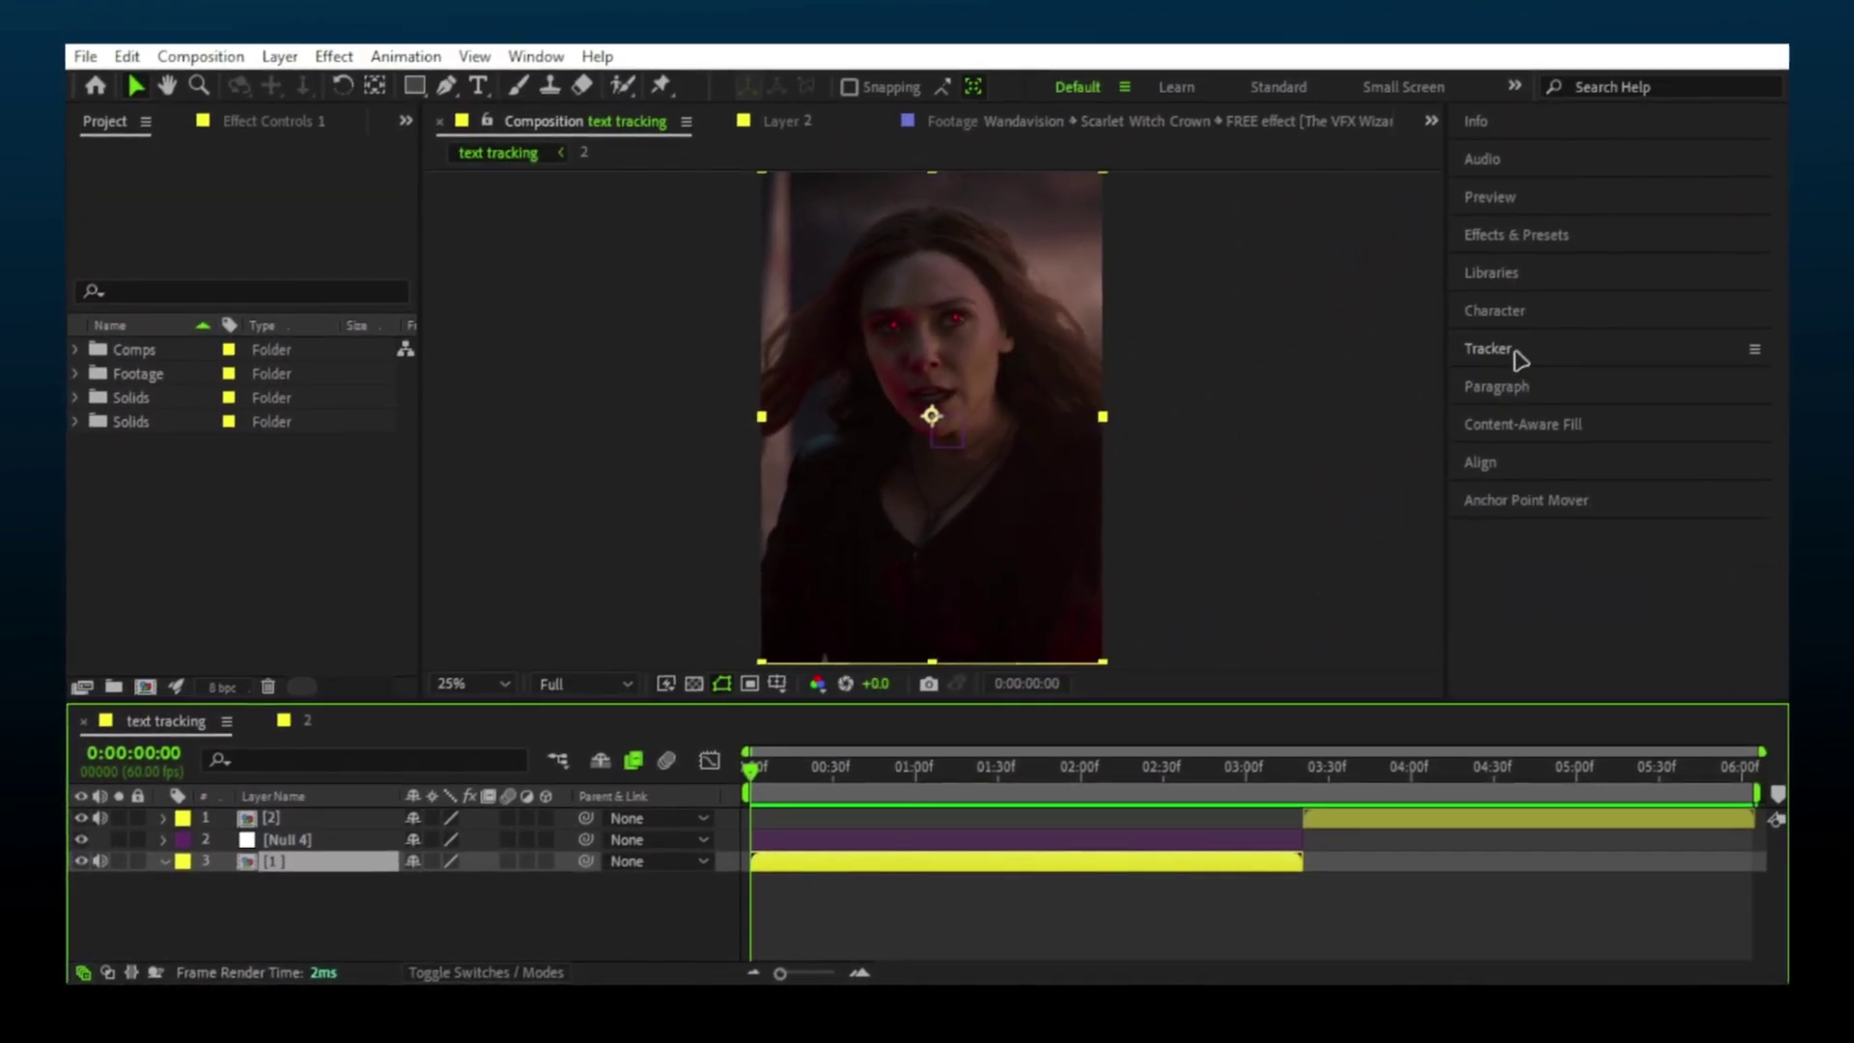
# Start a motion track on the clip 1 layer with Rotation and Scale enabled in addition to Position
pyautogui.click(1518, 352)
pyautogui.click(537, 52)
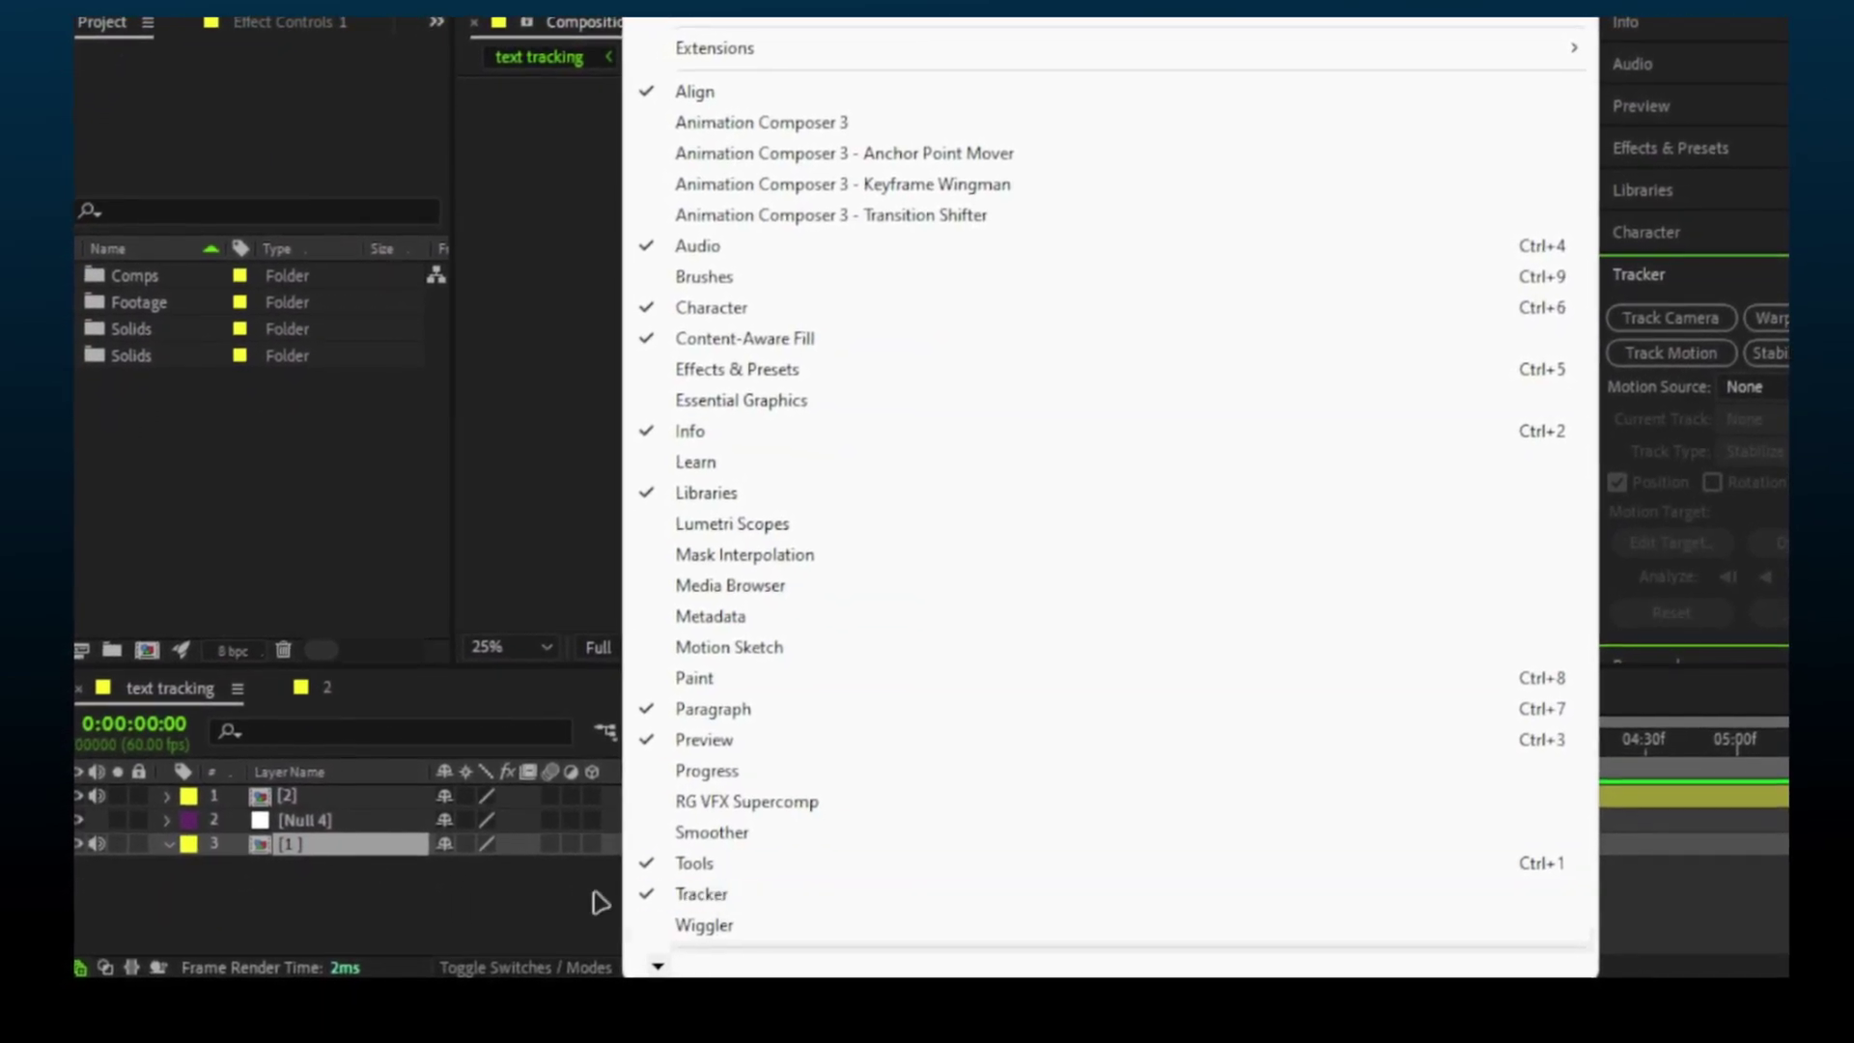
pyautogui.click(579, 943)
pyautogui.click(282, 844)
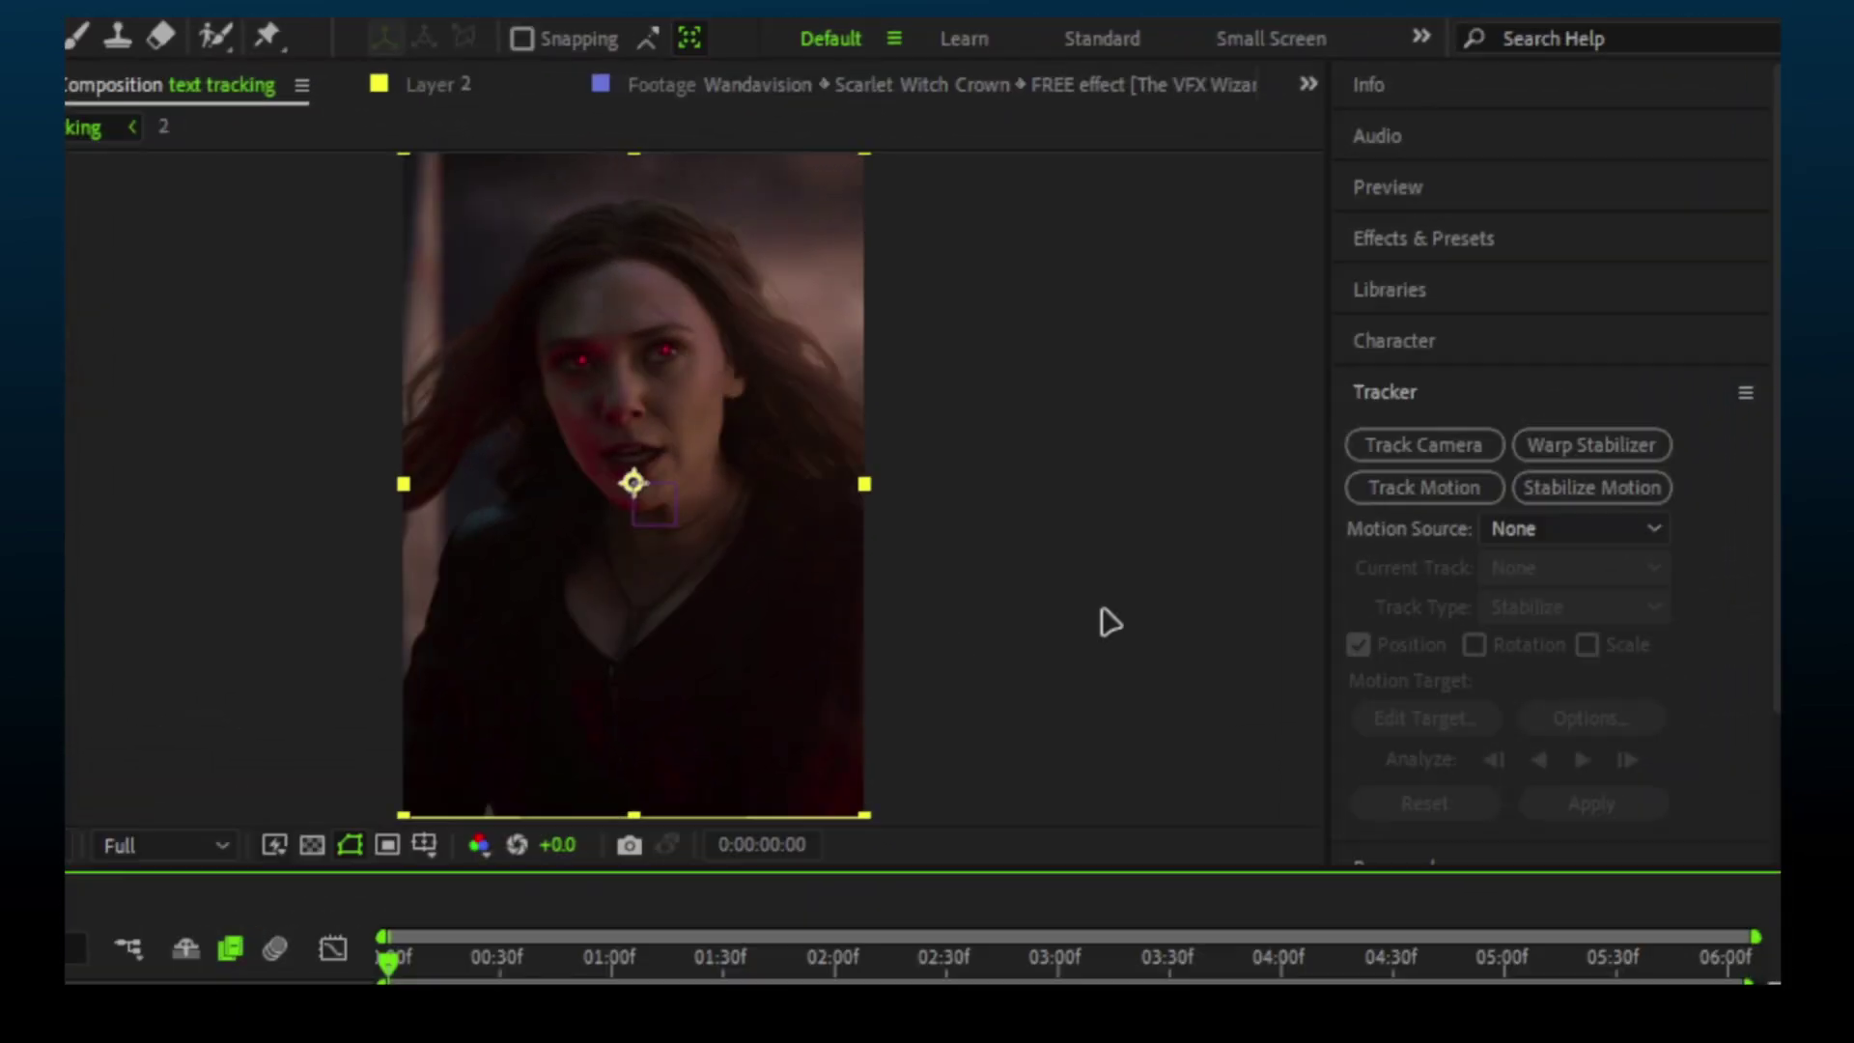
pyautogui.click(1425, 494)
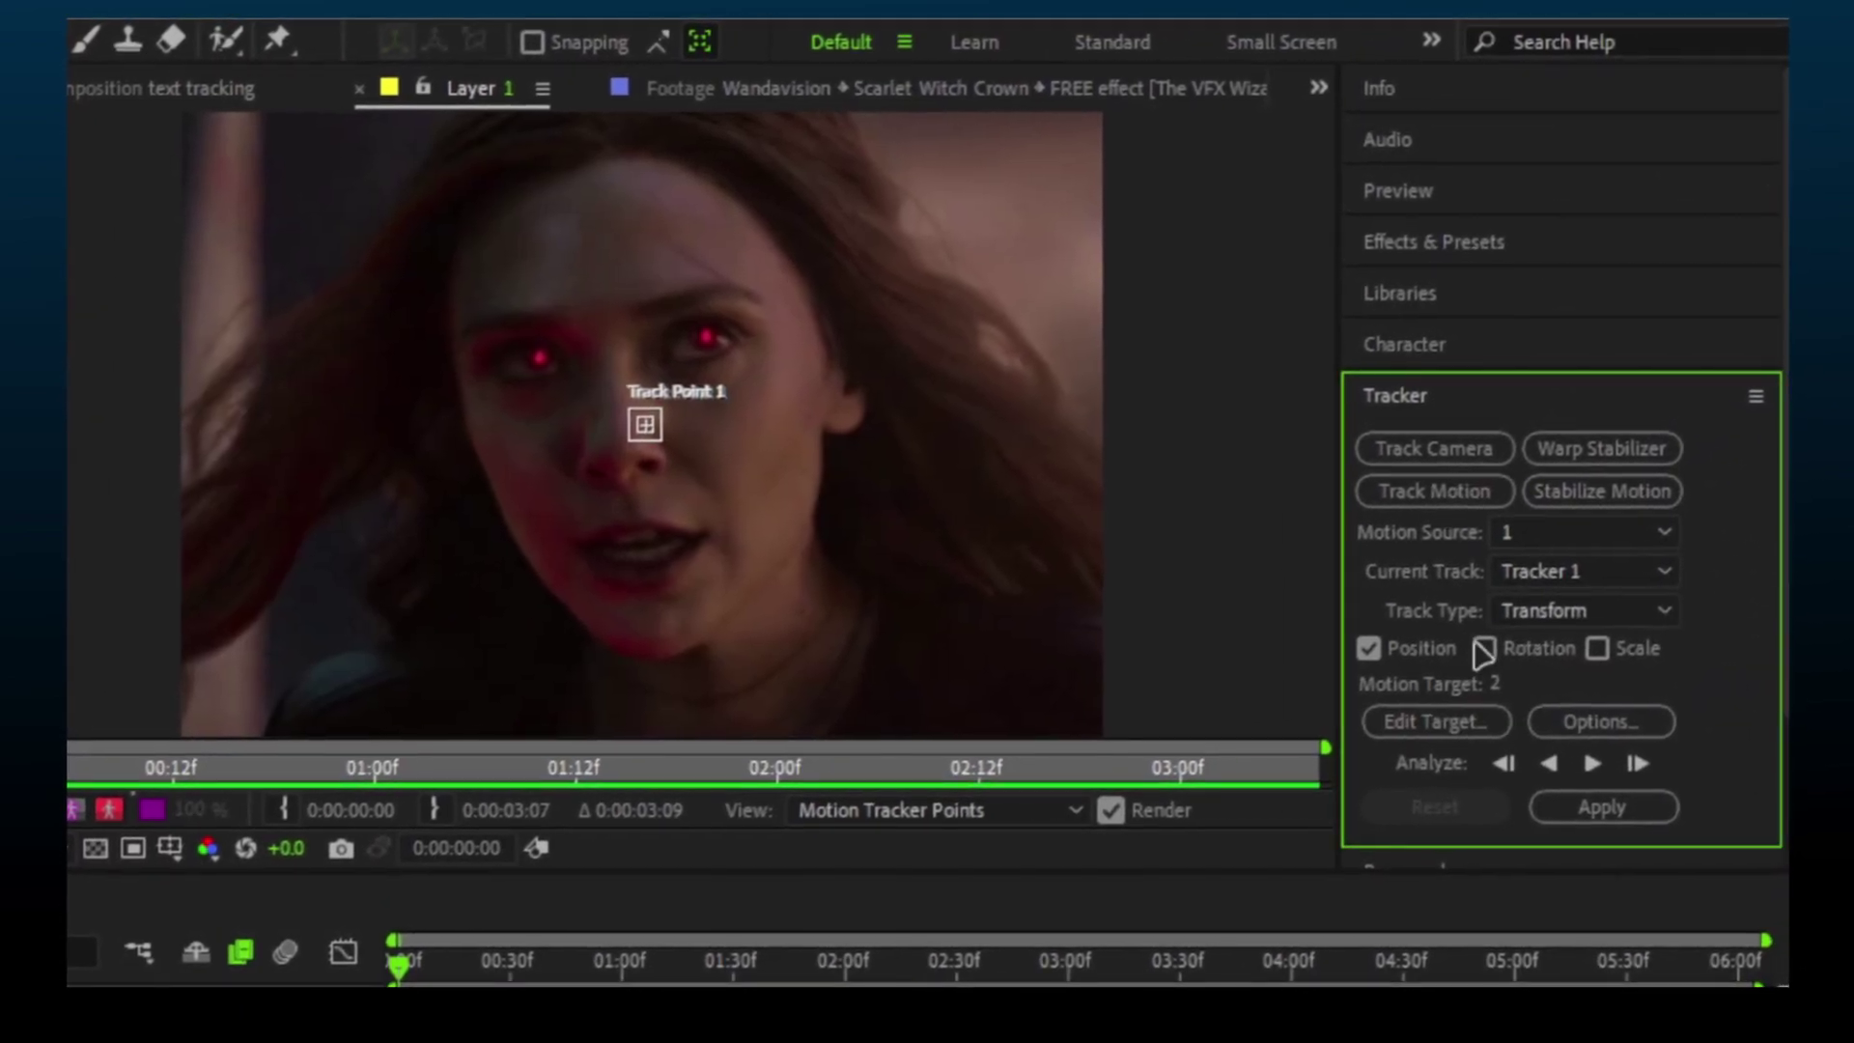
pyautogui.click(1492, 645)
pyautogui.click(1585, 654)
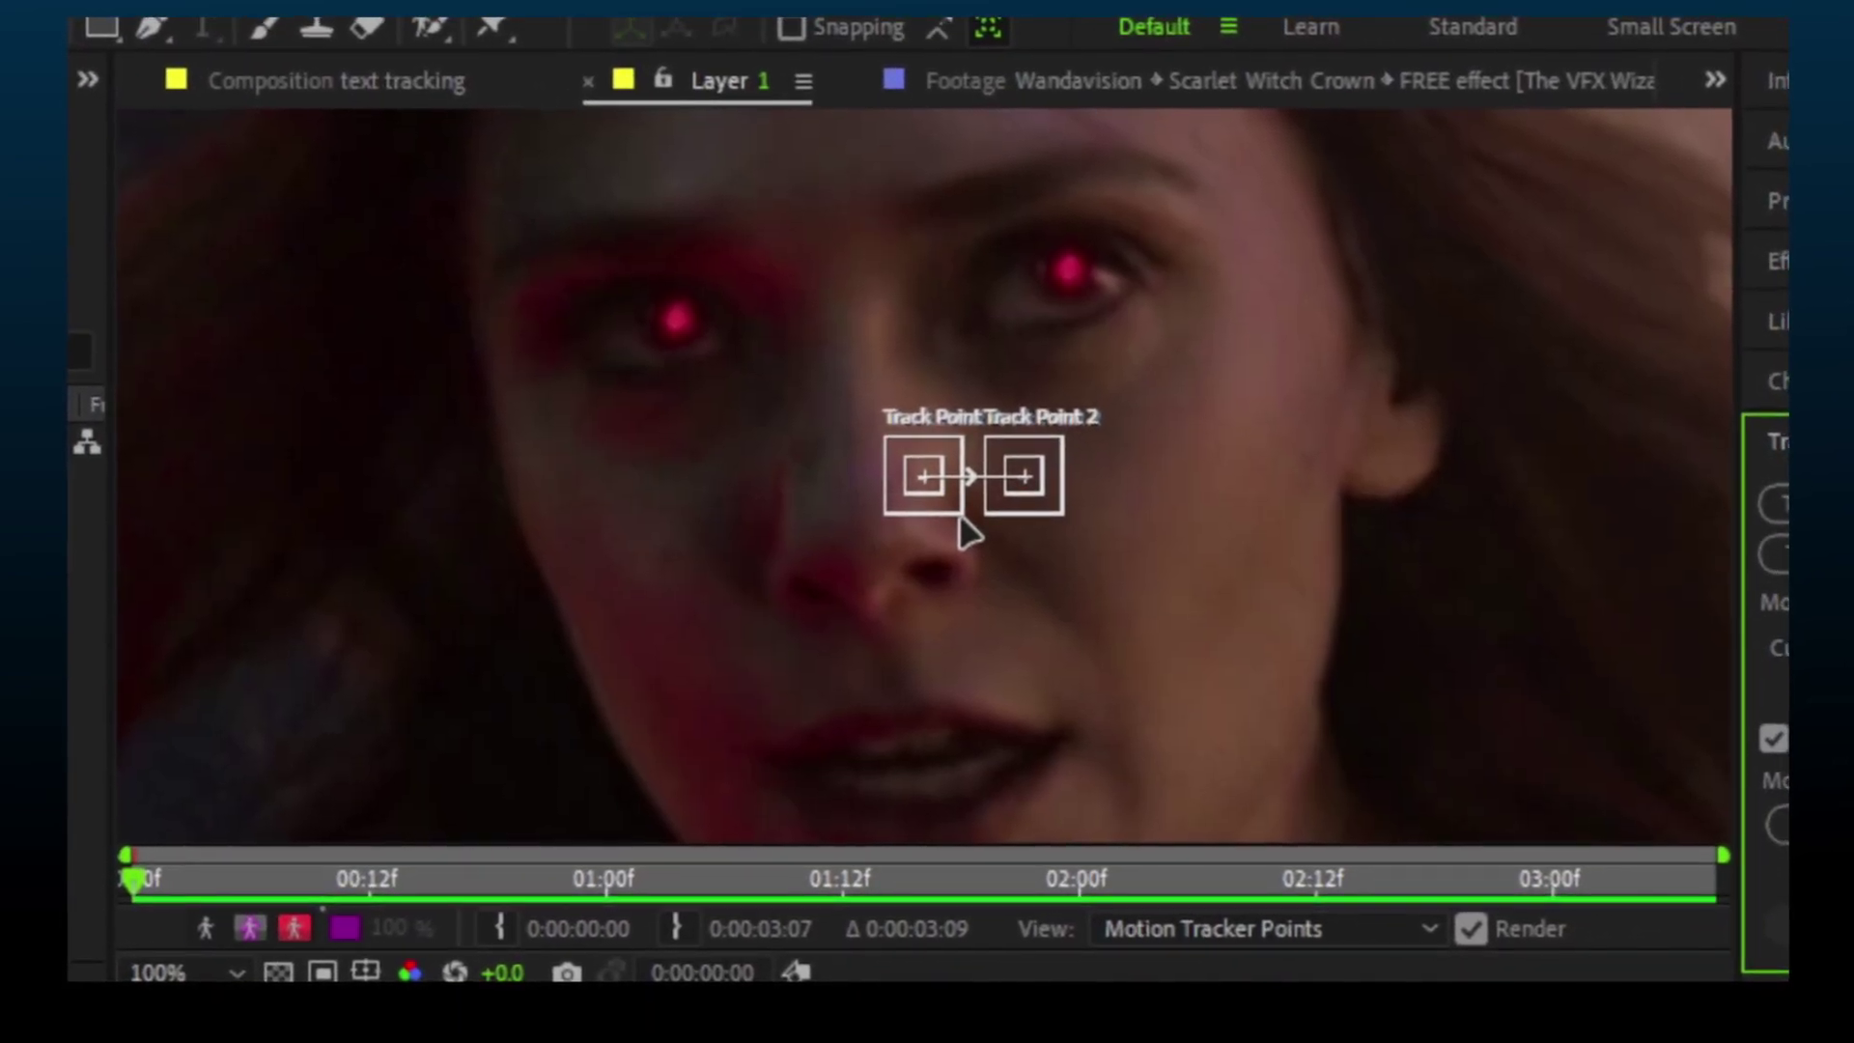
# Place Track Point 1 and Track Point 2 on the two glowing red eyes and analyze the clip forward
pyautogui.moveTo(937, 502); pyautogui.dragTo(708, 367)
pyautogui.moveTo(1057, 511); pyautogui.dragTo(1099, 308)
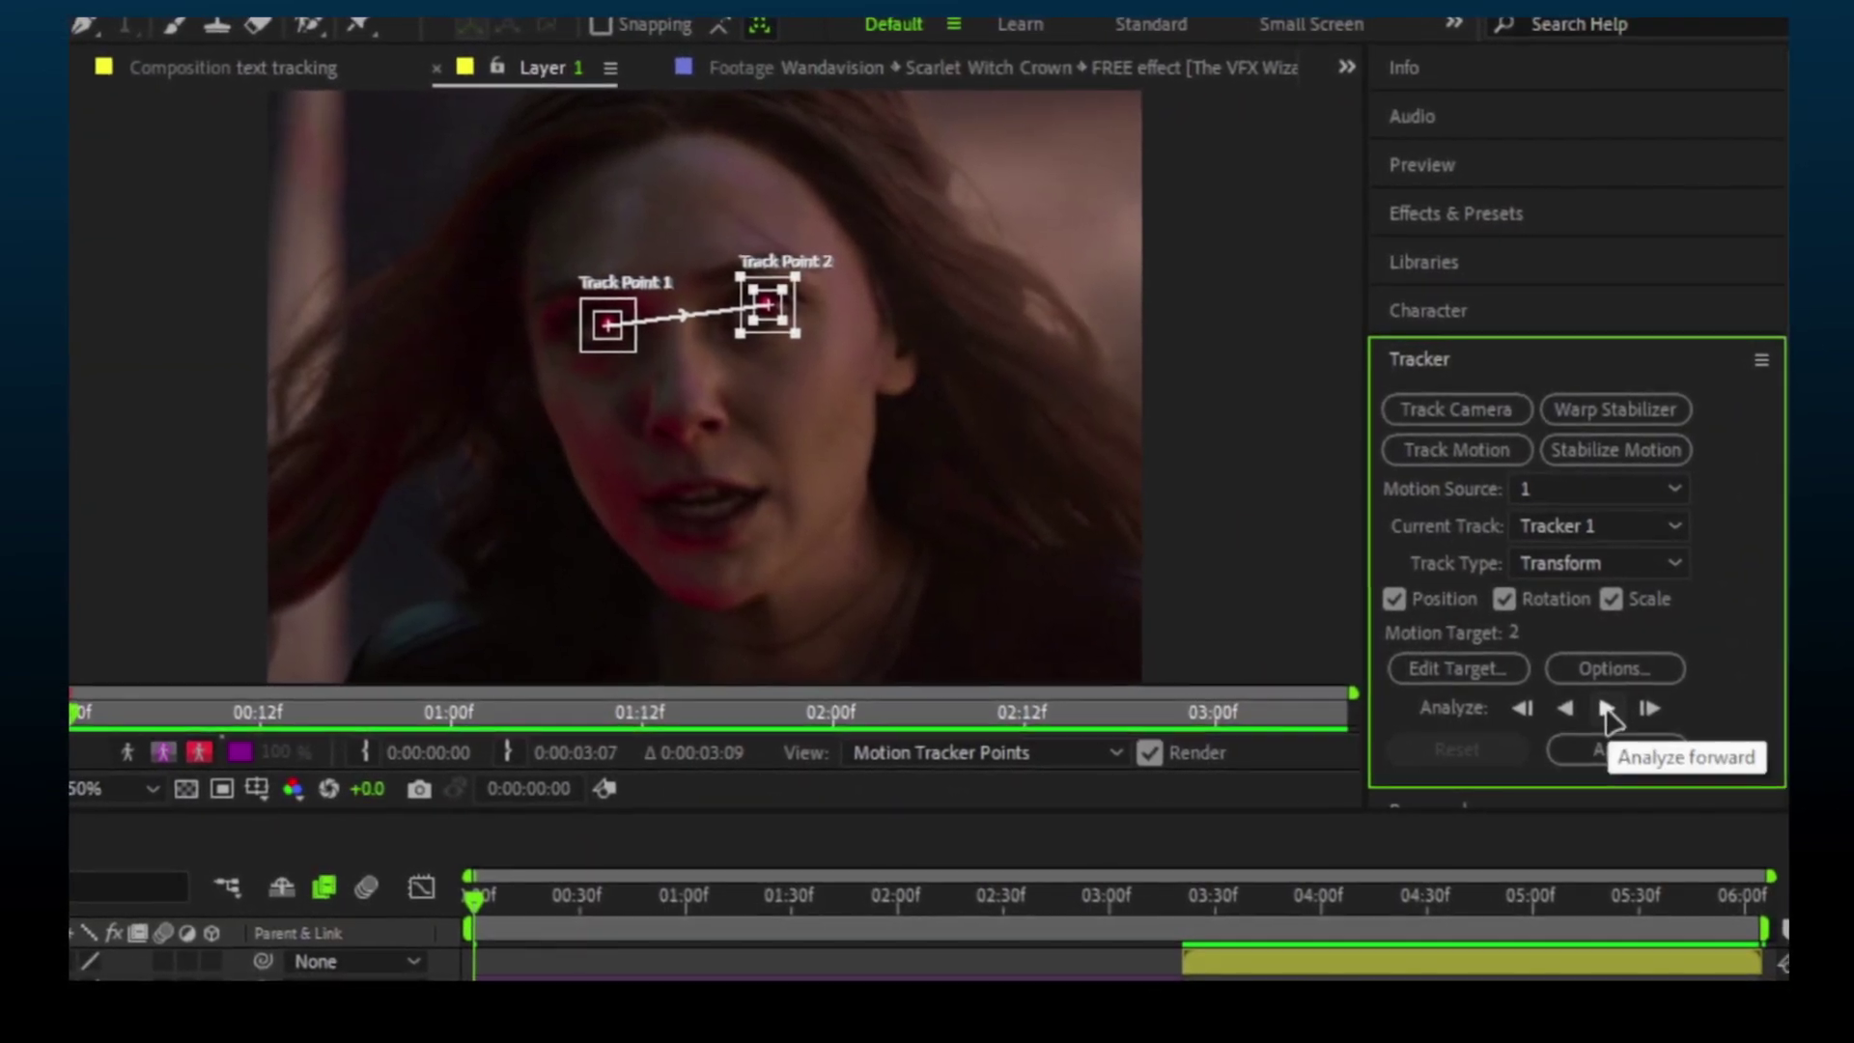
pyautogui.click(1599, 709)
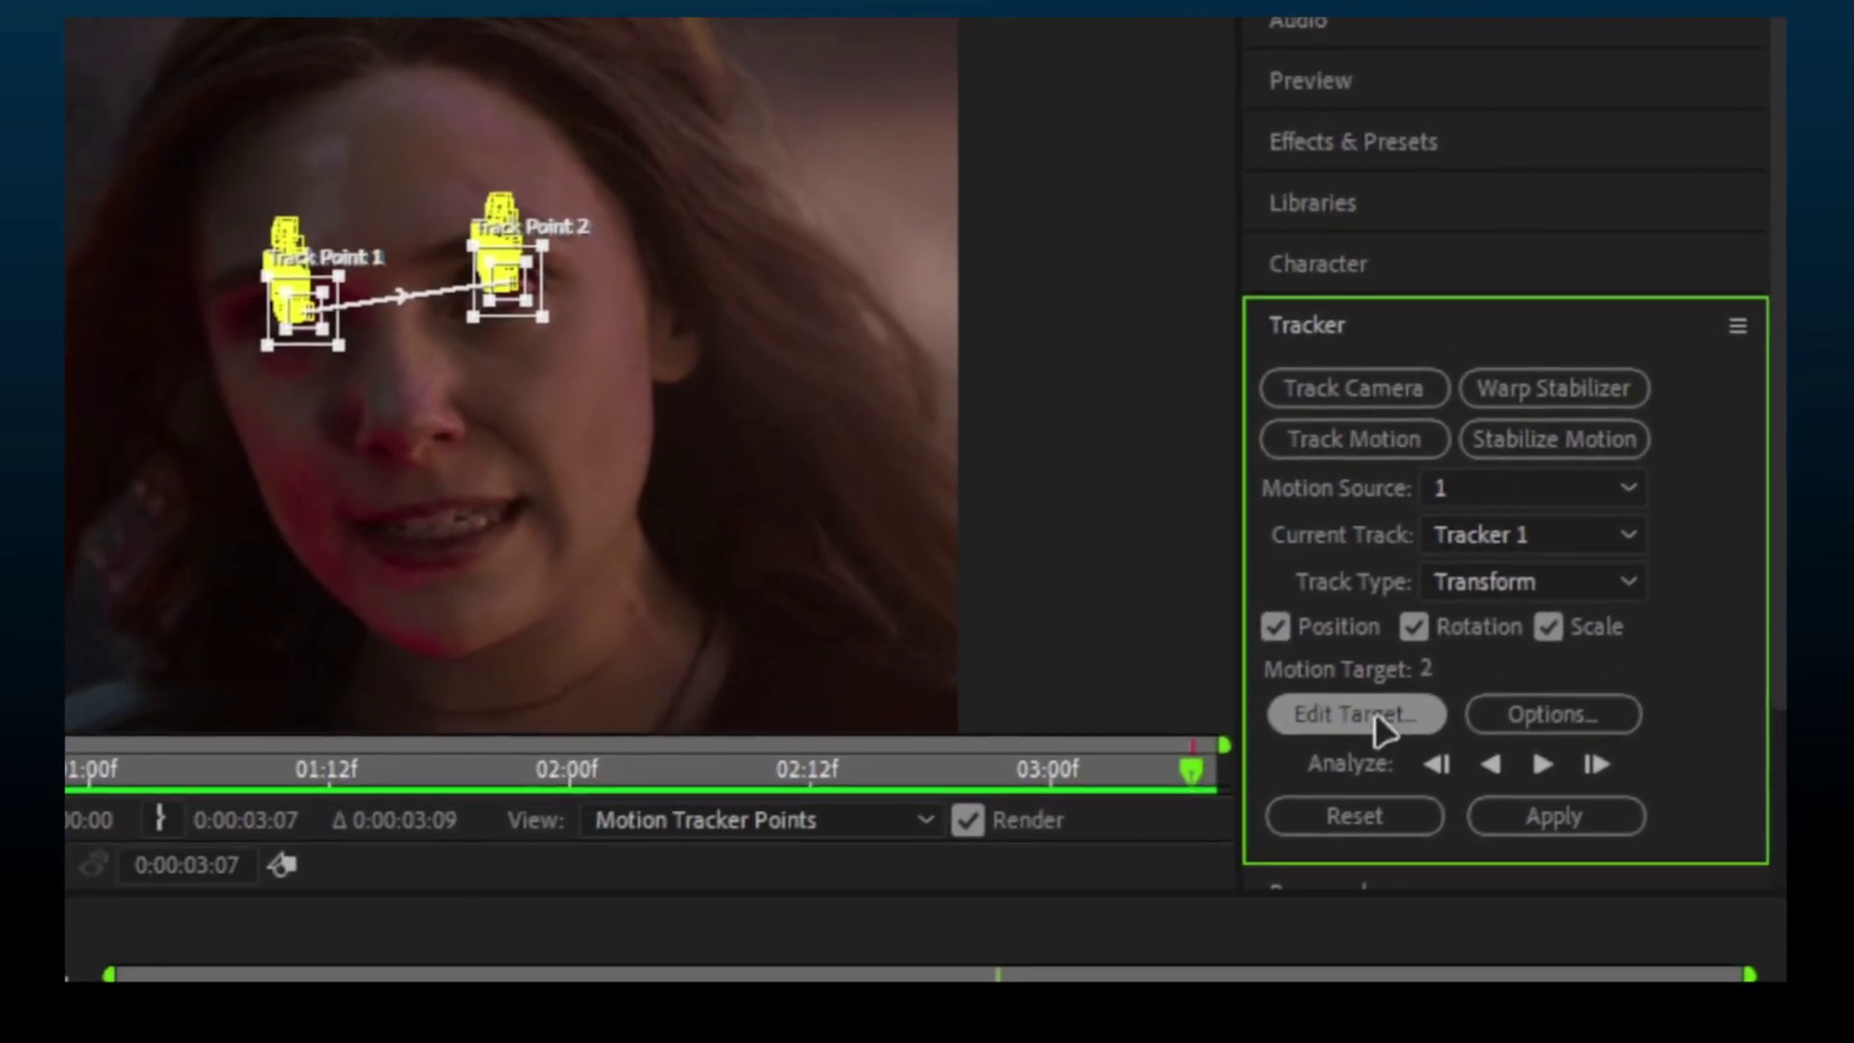
# Set the tracker's motion target to the Null 4 layer
pyautogui.click(1408, 726)
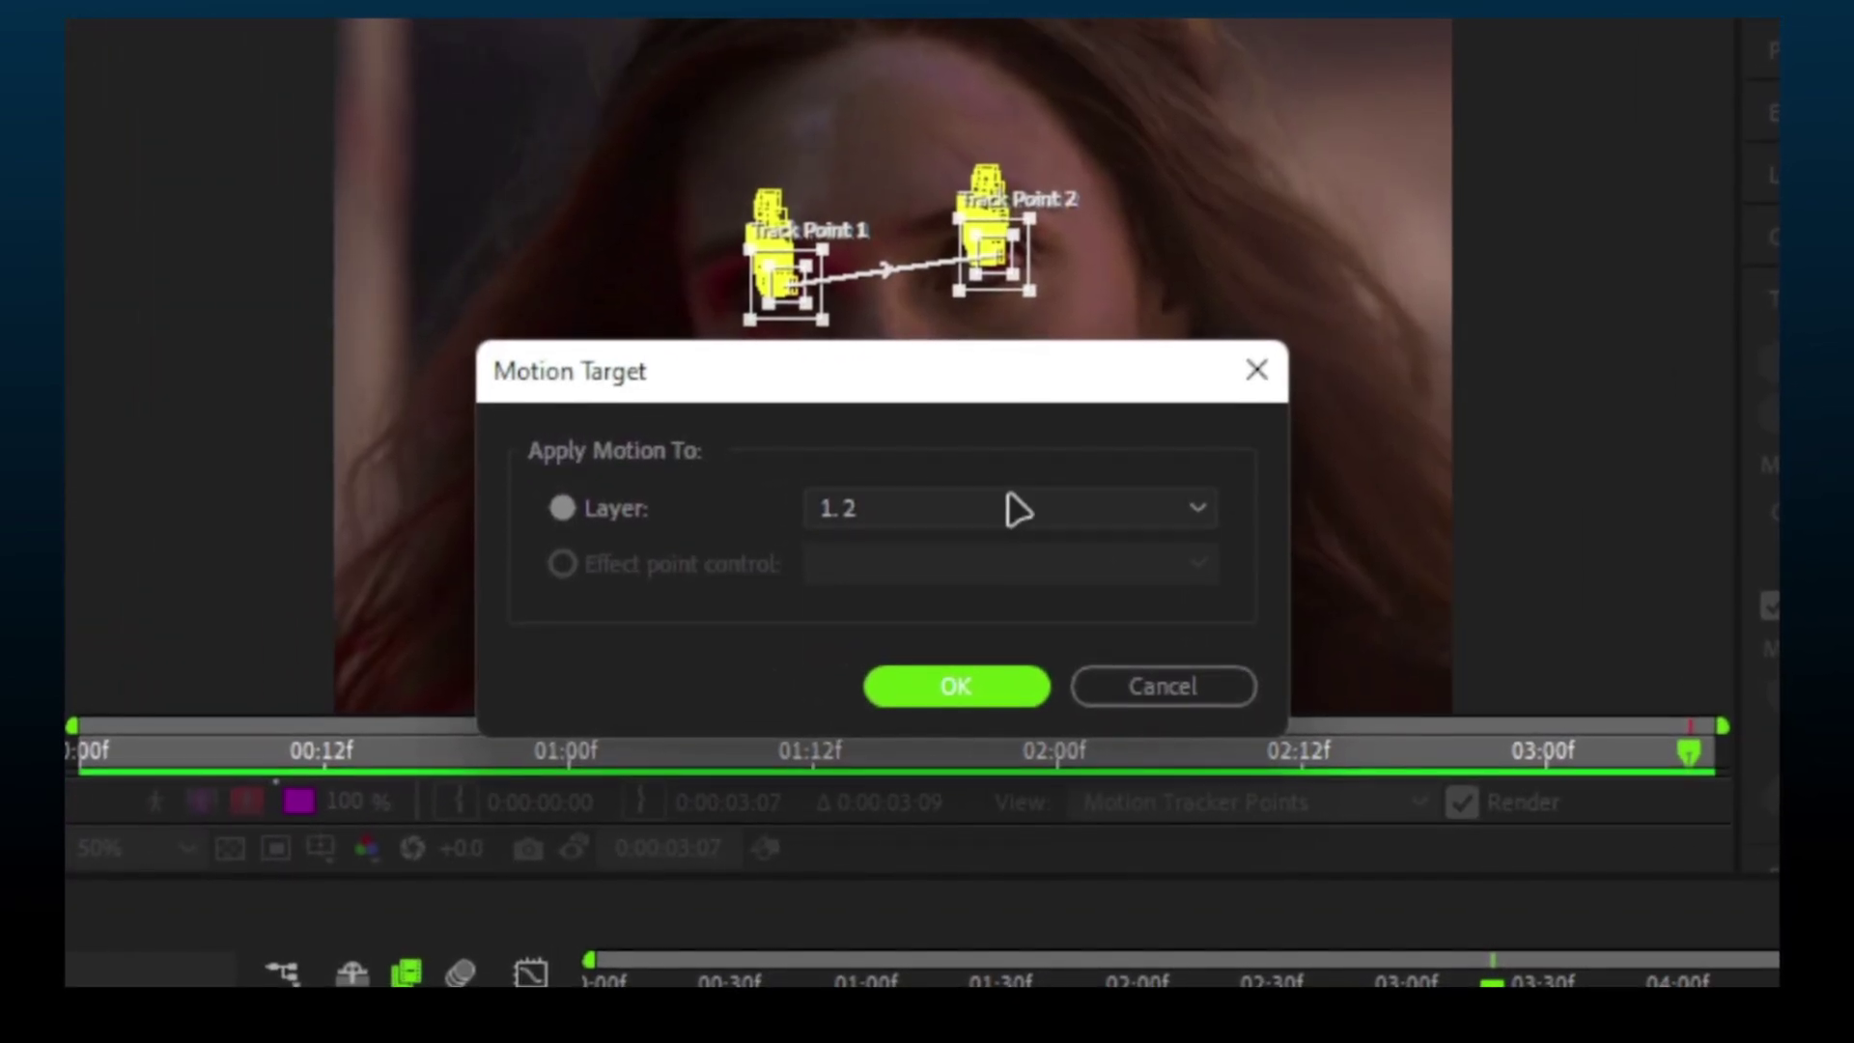
pyautogui.click(1017, 508)
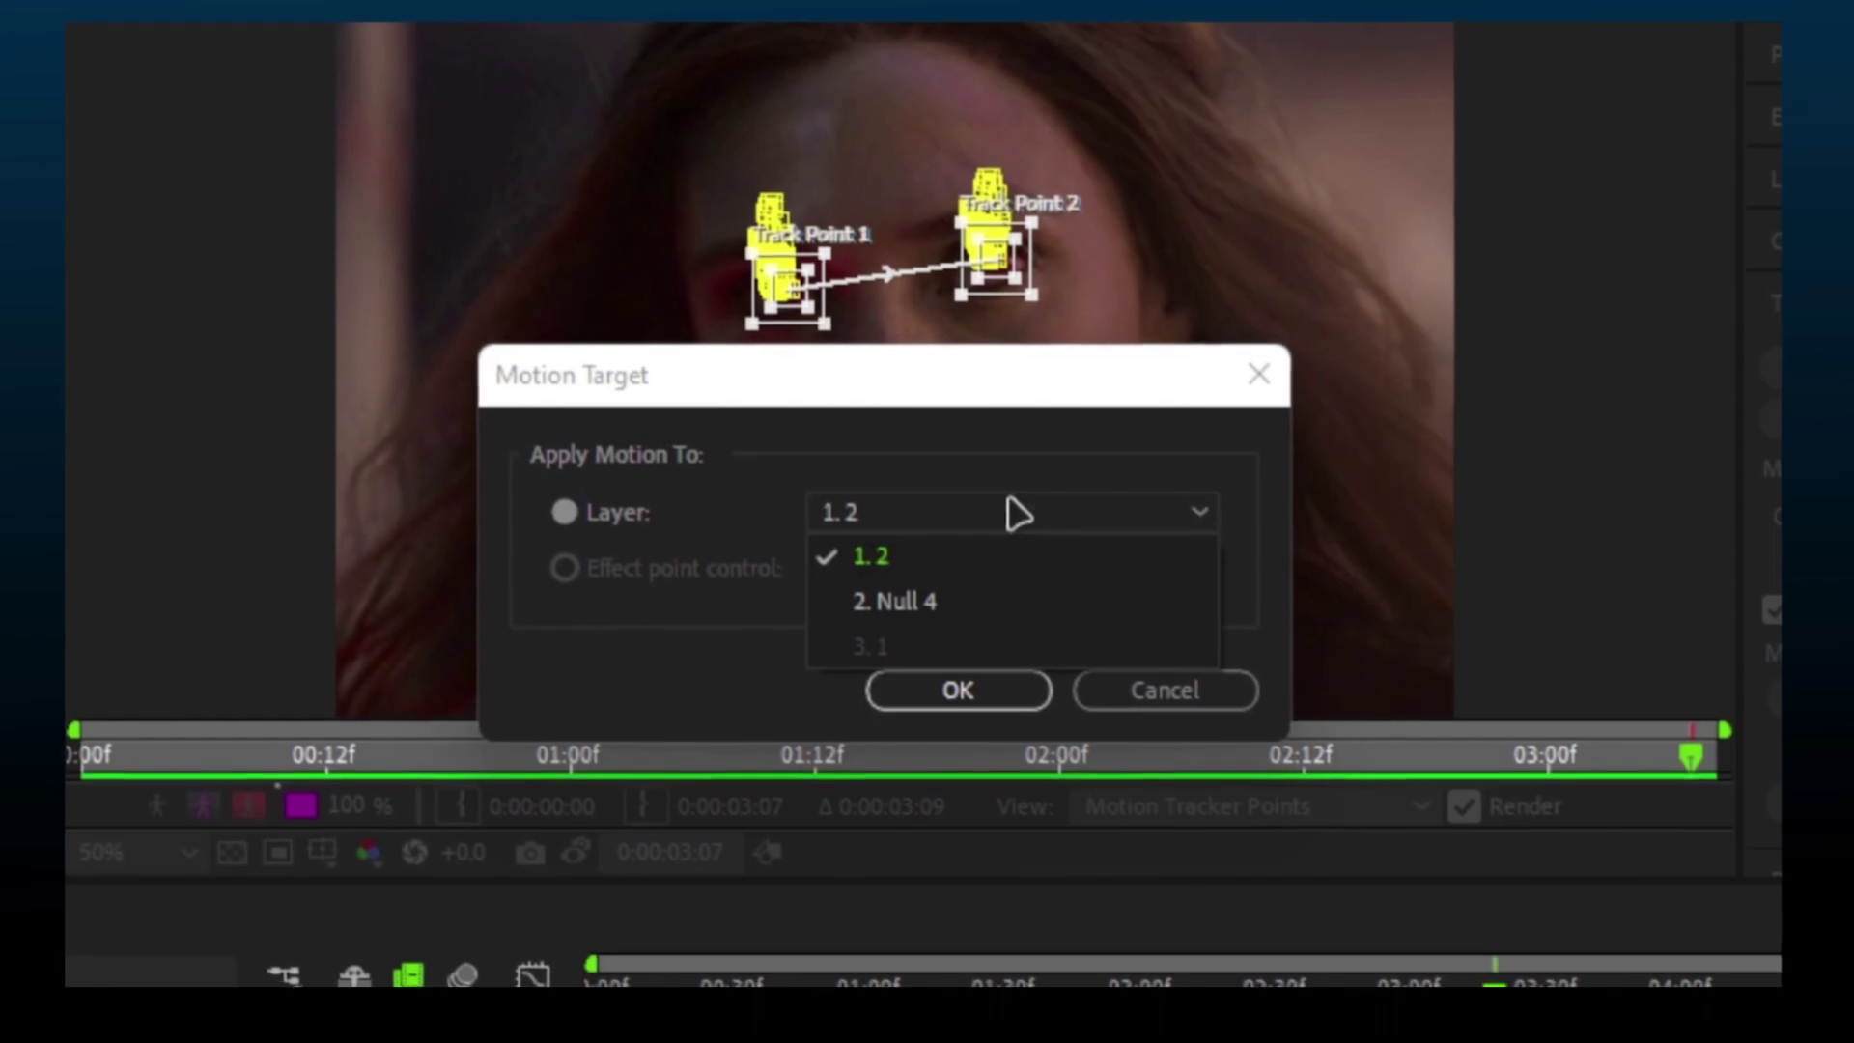
pyautogui.click(961, 604)
pyautogui.click(951, 692)
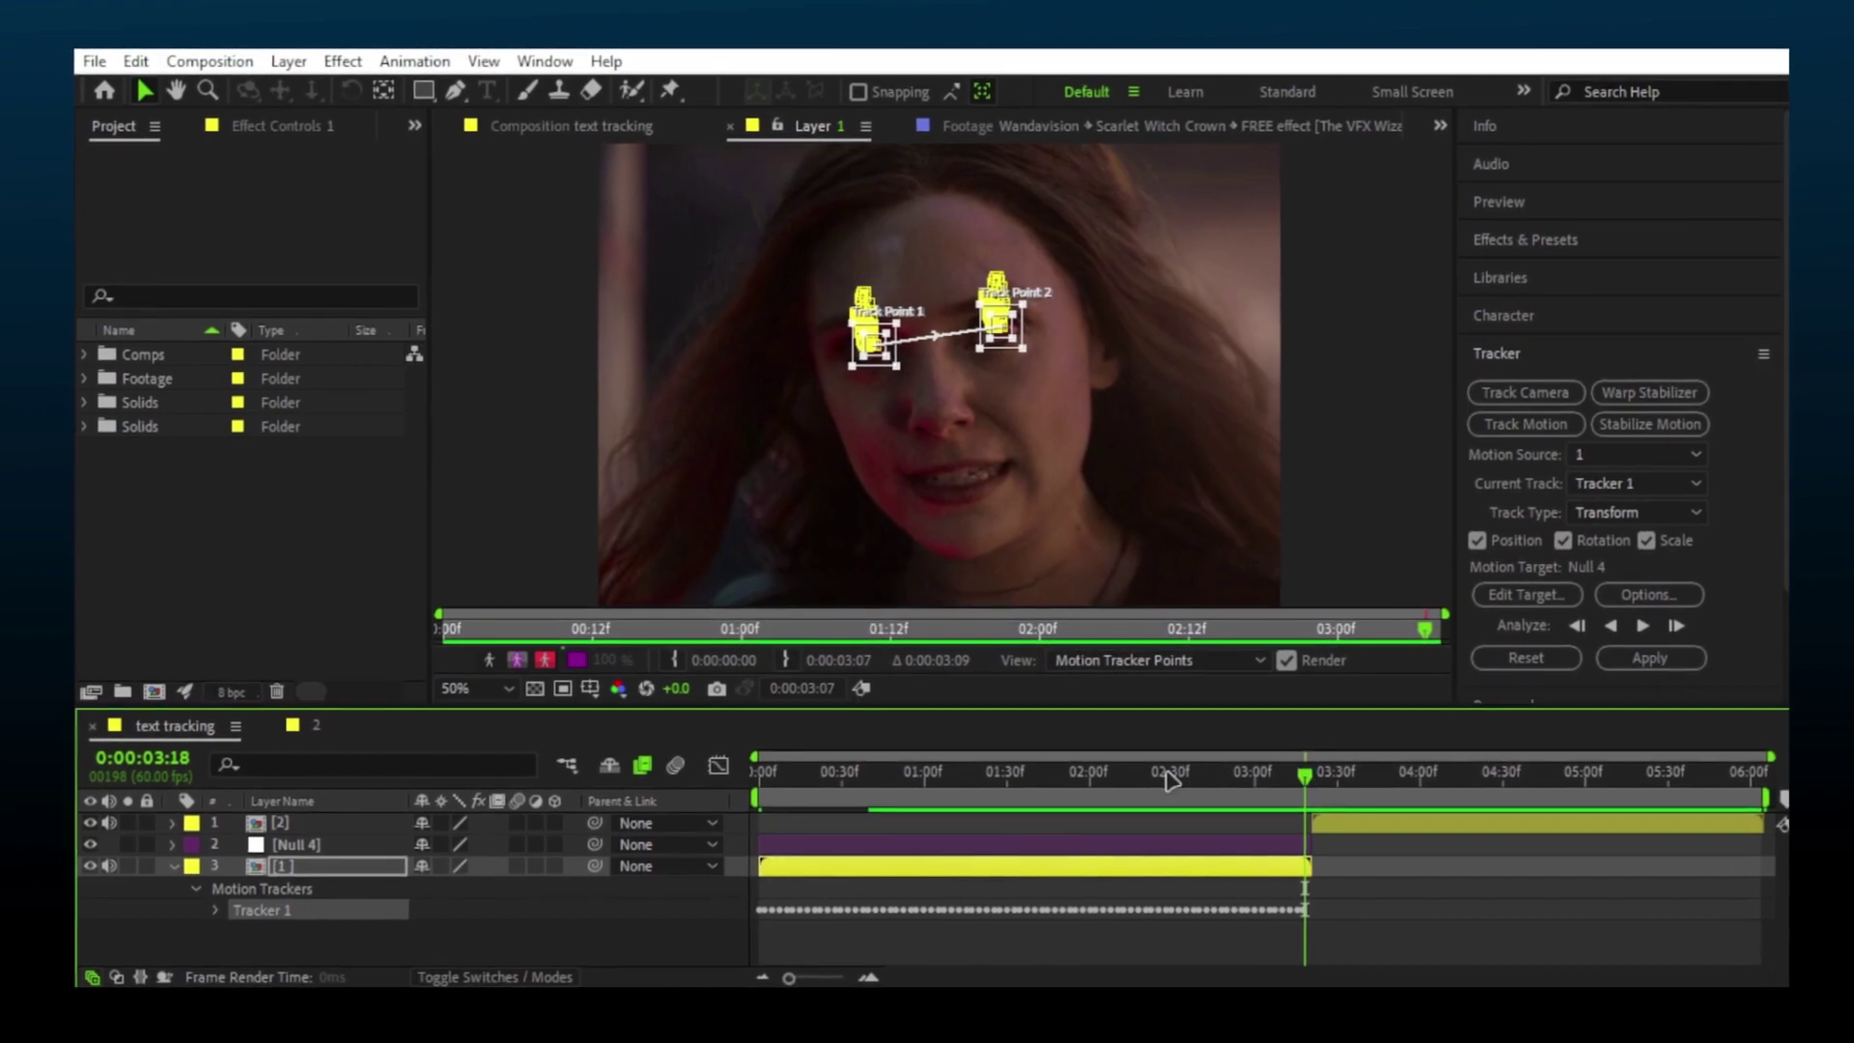
# Return to the first frame and apply the tracking data to the null in X and Y
pyautogui.press('Home')
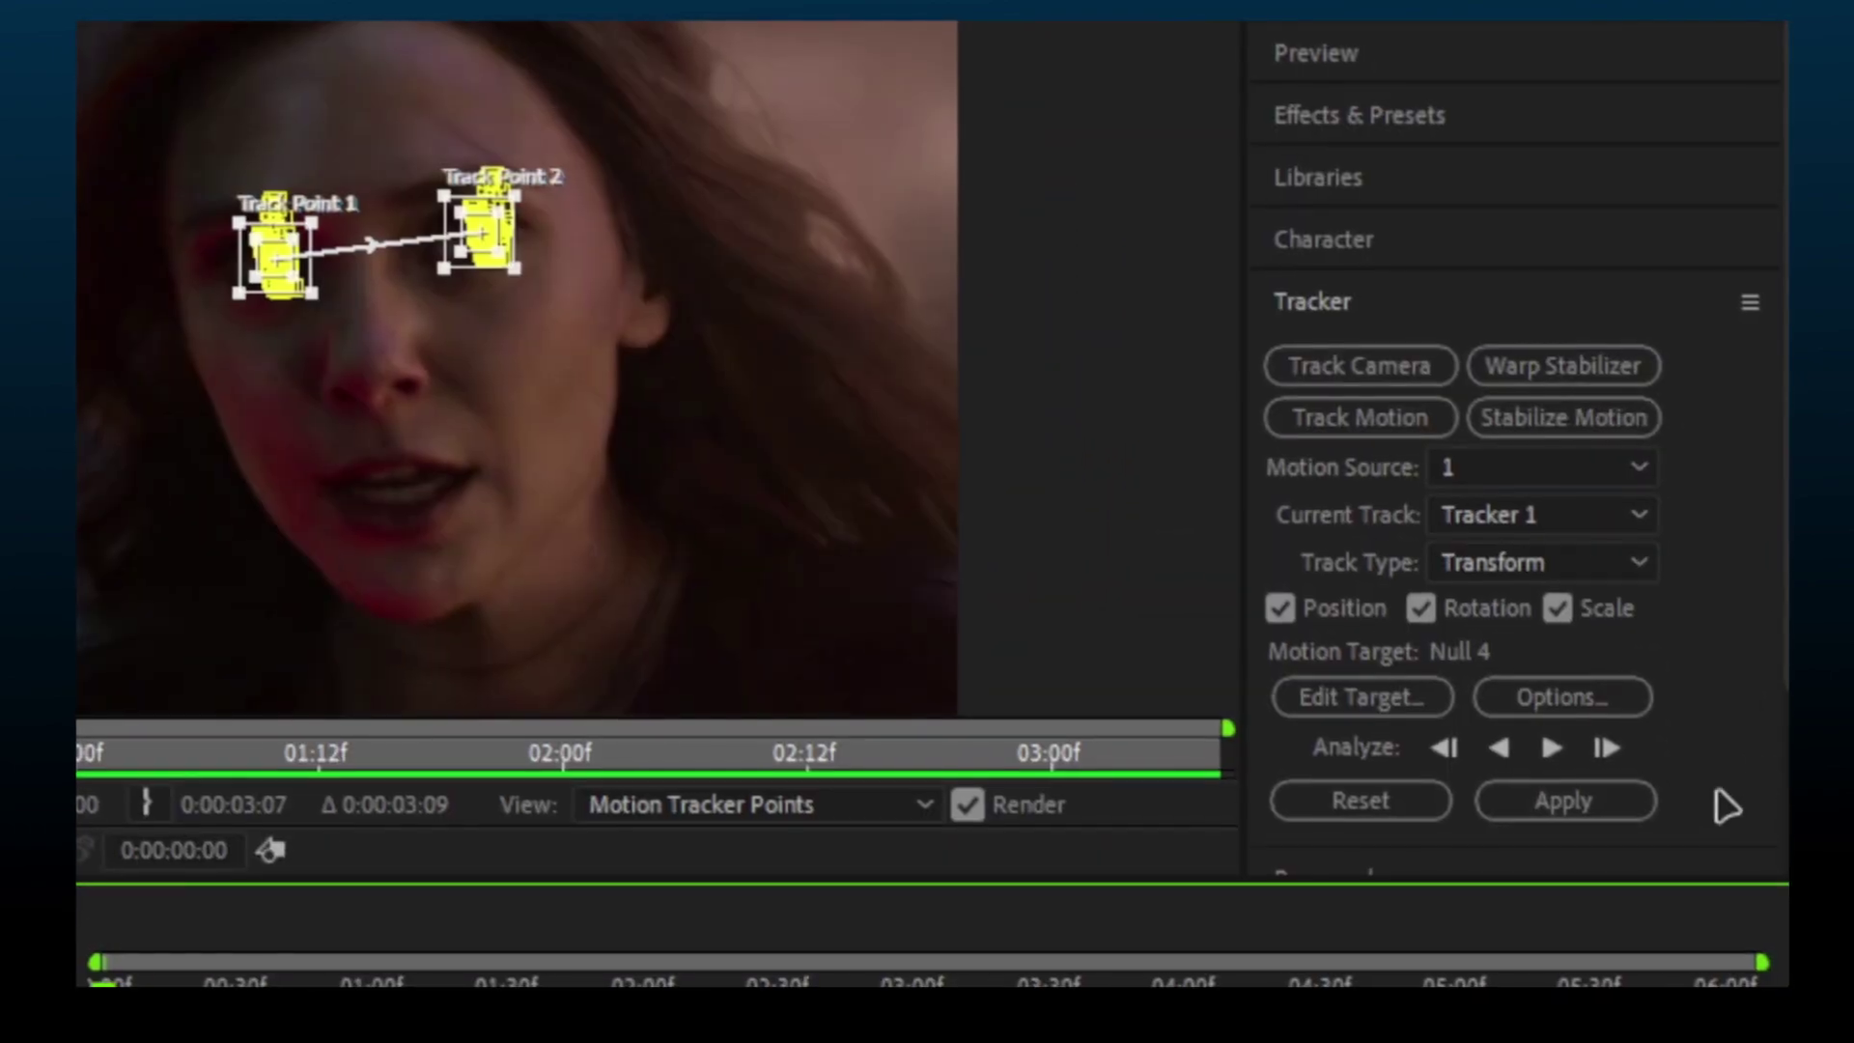
pyautogui.click(1639, 665)
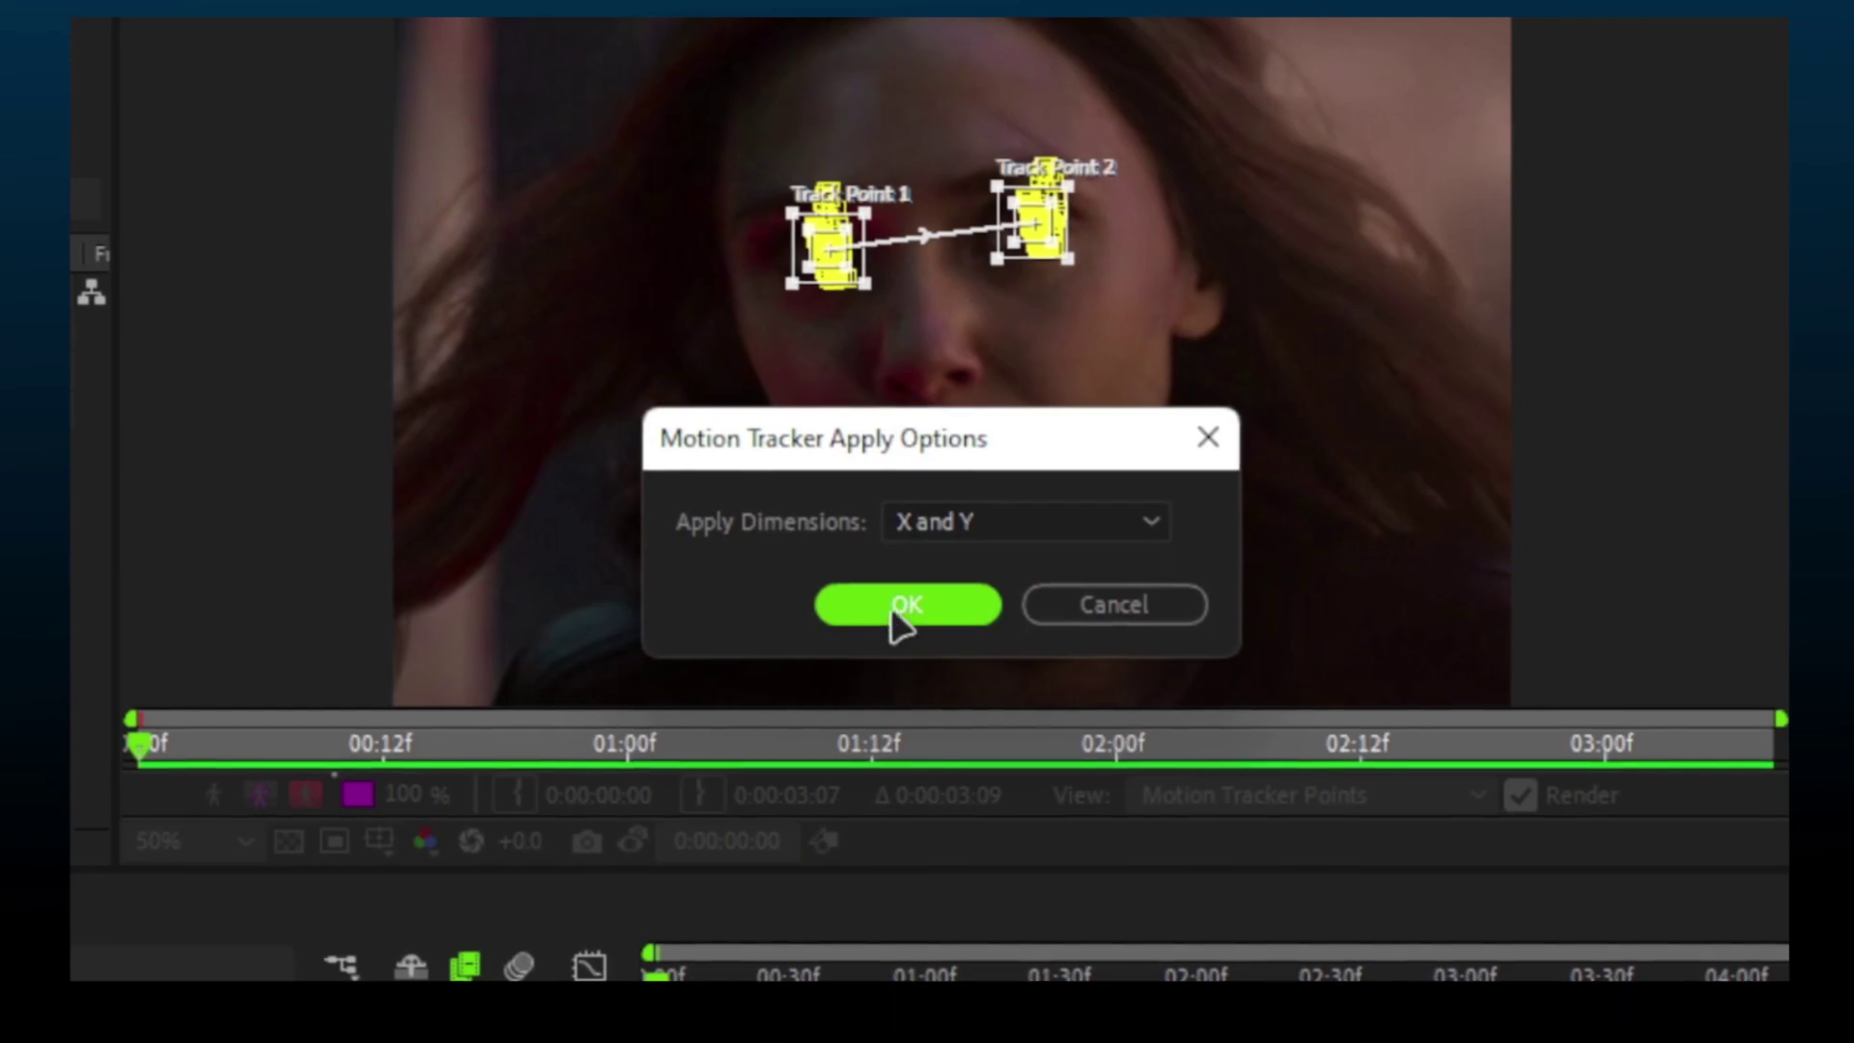
pyautogui.click(937, 611)
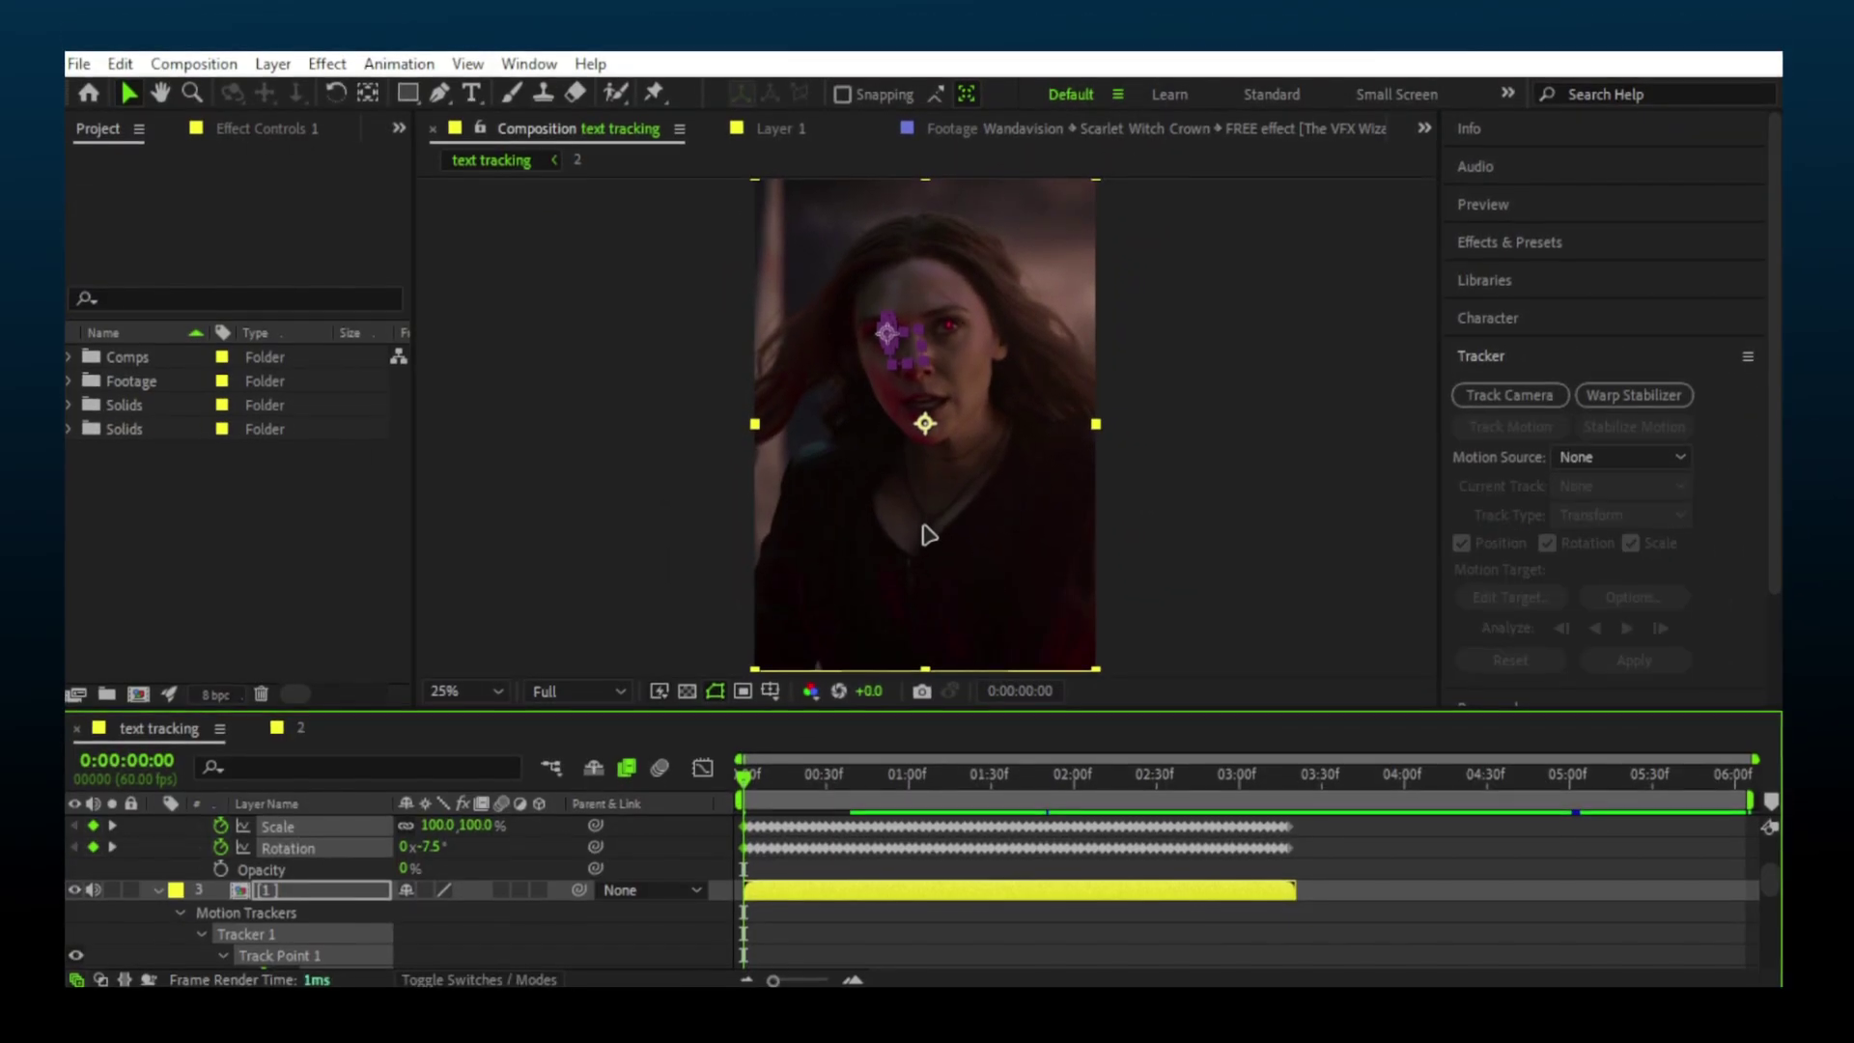
# Collapse the null's transform properties and scrub through the clip to check that the null follows the face
pyautogui.scroll(3, 166, 858)
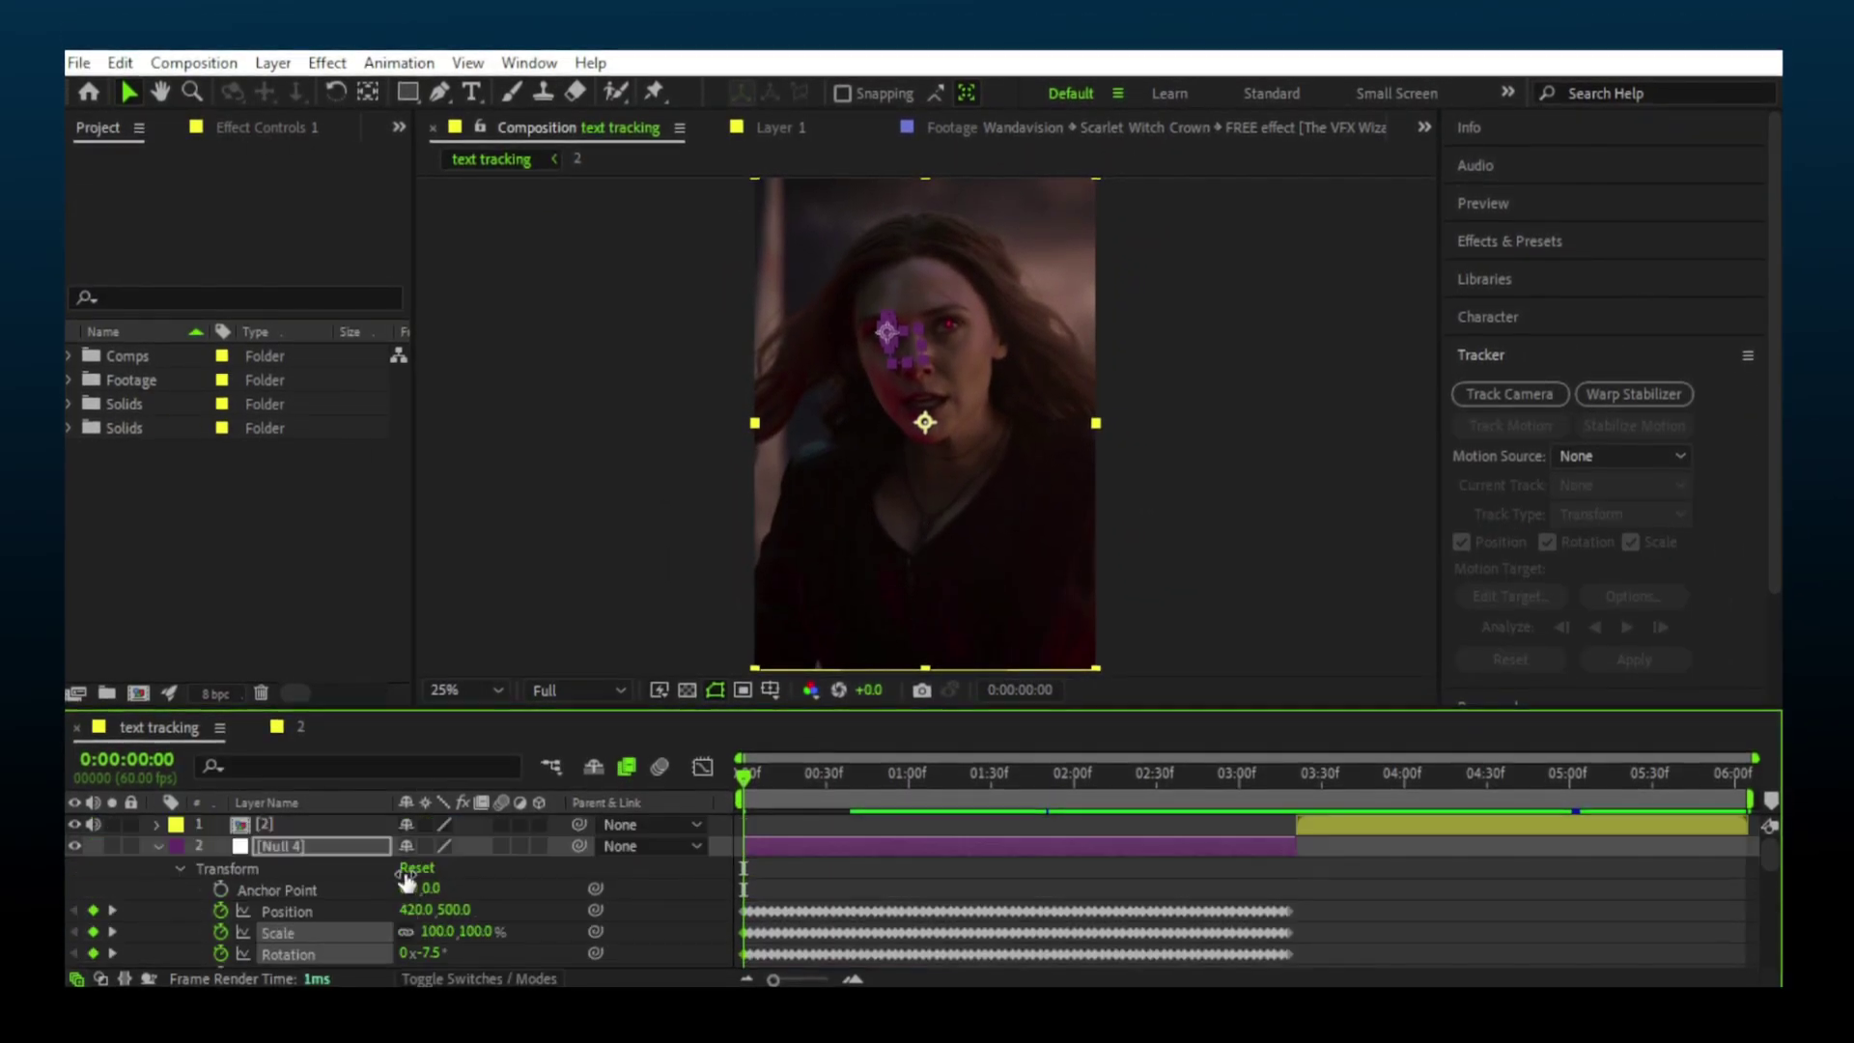
pyautogui.click(159, 846)
pyautogui.moveTo(745, 776); pyautogui.dragTo(688, 844)
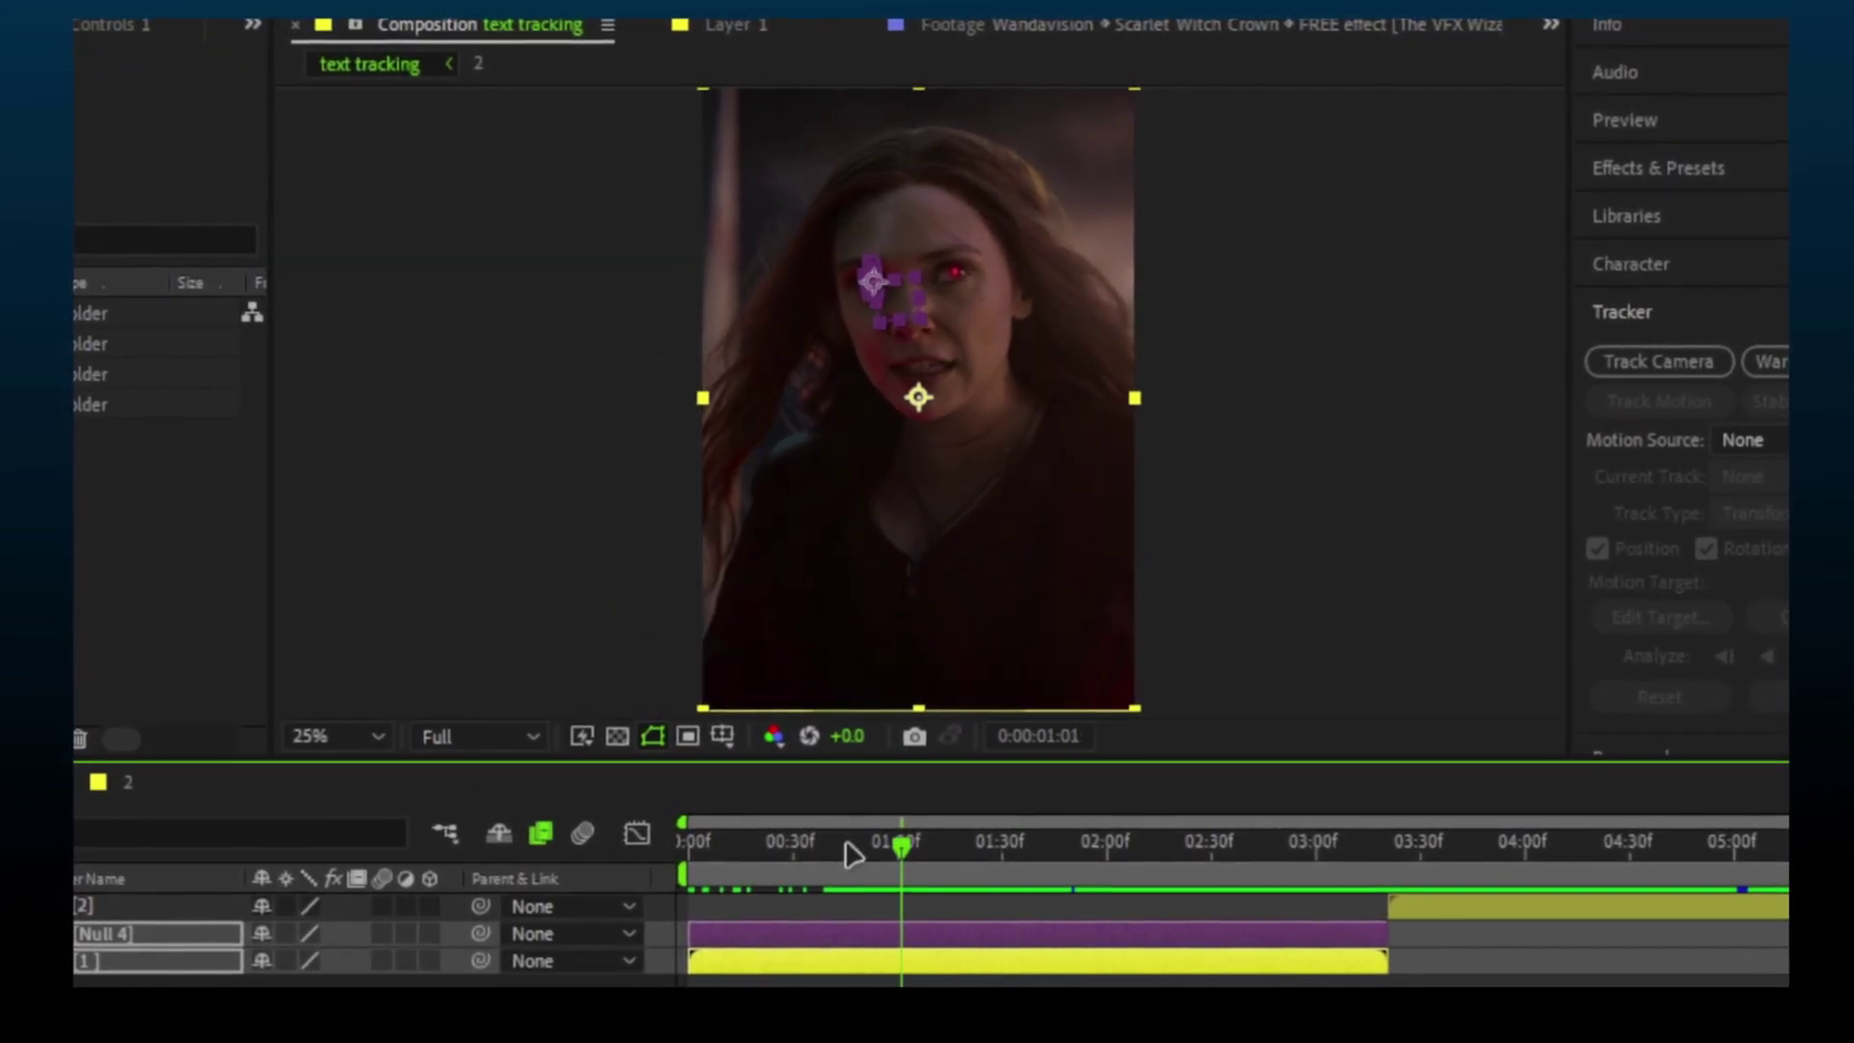
pyautogui.click(639, 896)
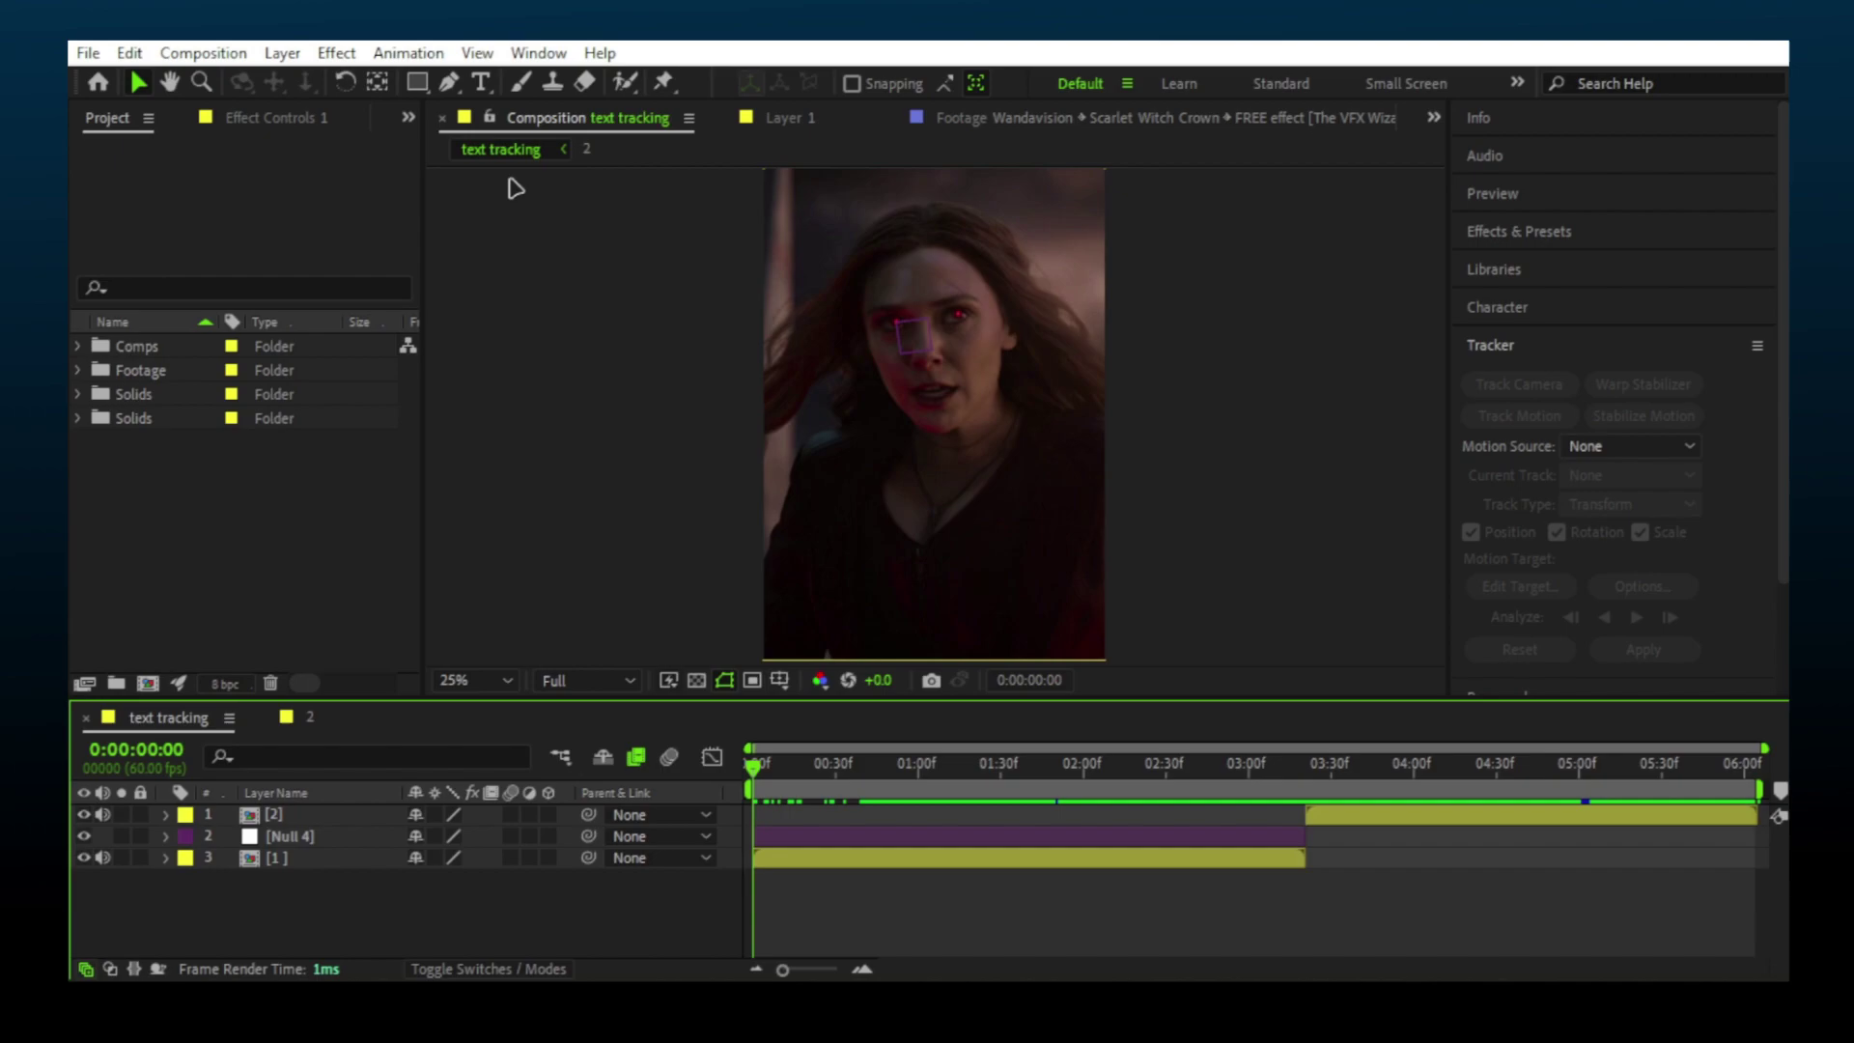
# Add a text layer reading "YOU TOOK EVERYTHNG FROM ME !" across the woman's chest
pyautogui.click(480, 83)
pyautogui.click(902, 489)
pyautogui.write('YOU TOOK EVERYTHNG FROM ME !')
pyautogui.click(144, 86)
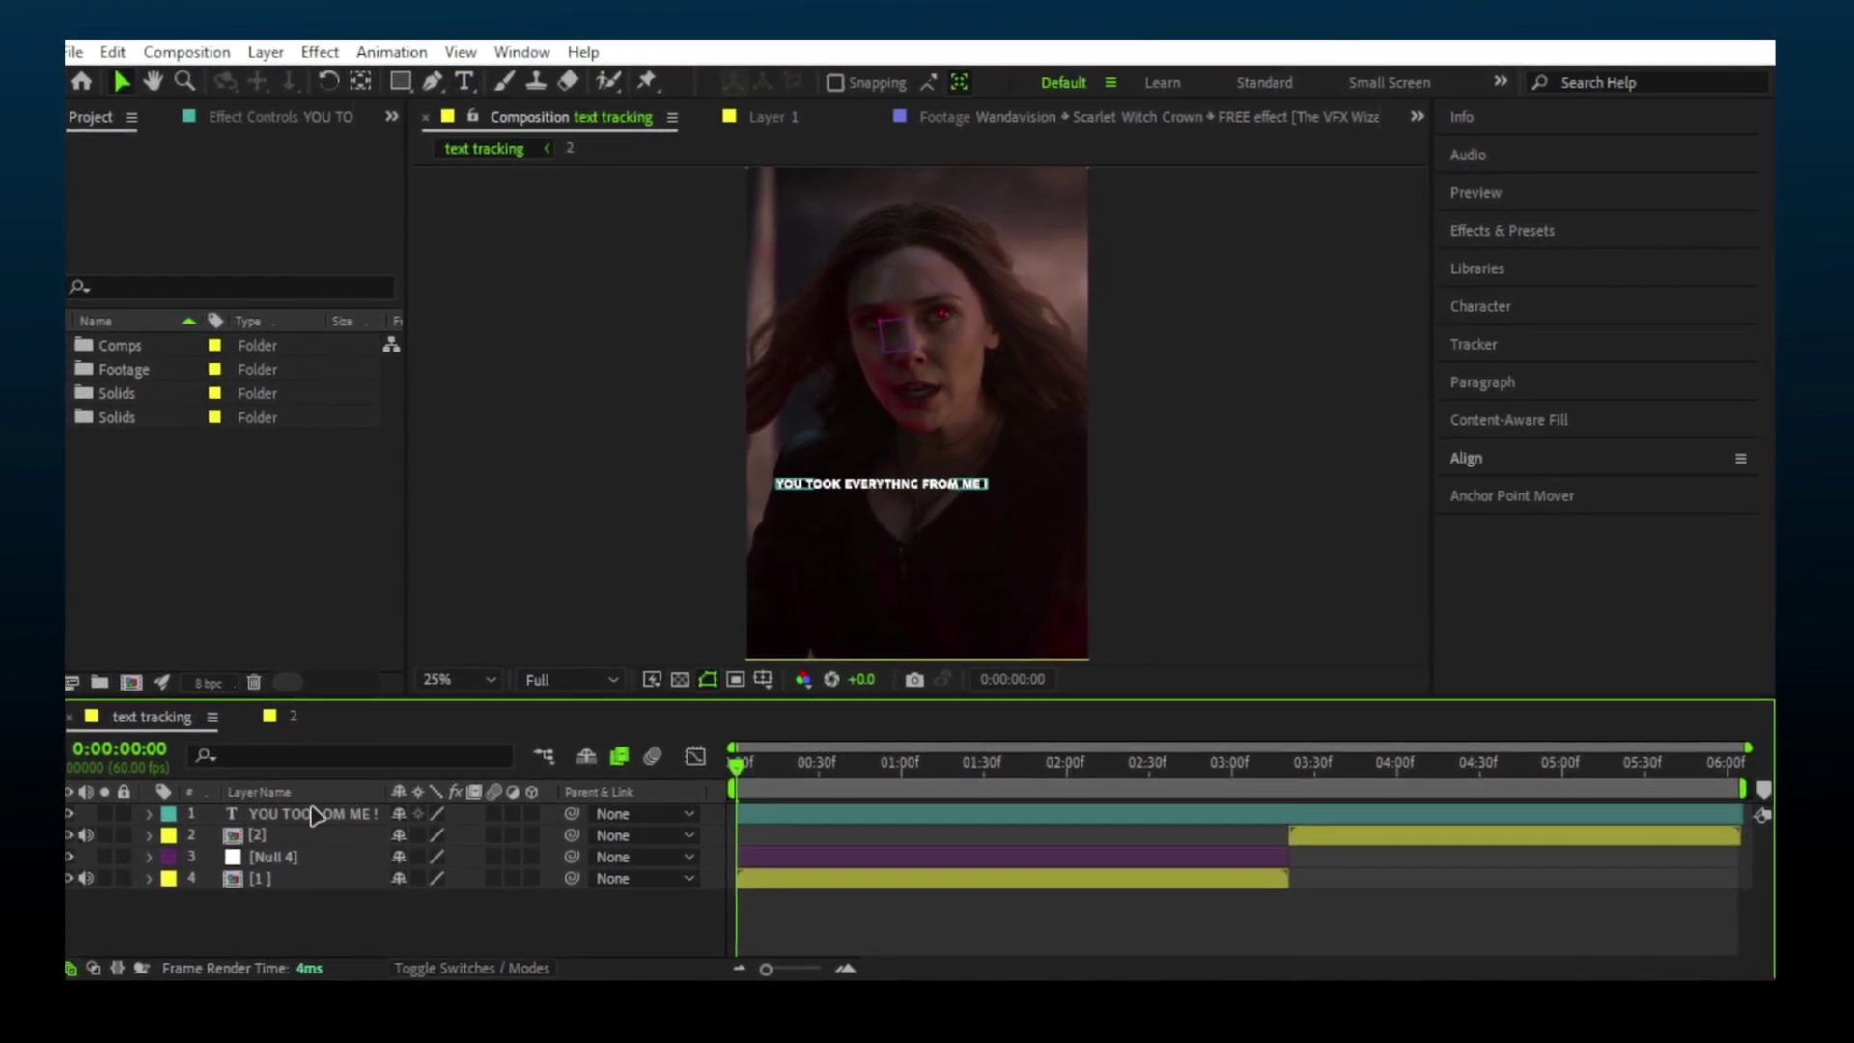
# Enlarge the text to span most of the frame's width and center it over the woman's chest
pyautogui.click(302, 811)
pyautogui.scroll(2, 1043, 570)
pyautogui.moveTo(1061, 578); pyautogui.dragTo(1072, 597)
pyautogui.scroll(-2, 1063, 589)
pyautogui.press('s')
pyautogui.moveTo(1012, 500)
pyautogui.mouseDown()
pyautogui.moveTo(1049, 493)
pyautogui.moveTo(997, 478)
pyautogui.mouseUp()
pyautogui.press('s')
pyautogui.click(303, 929)
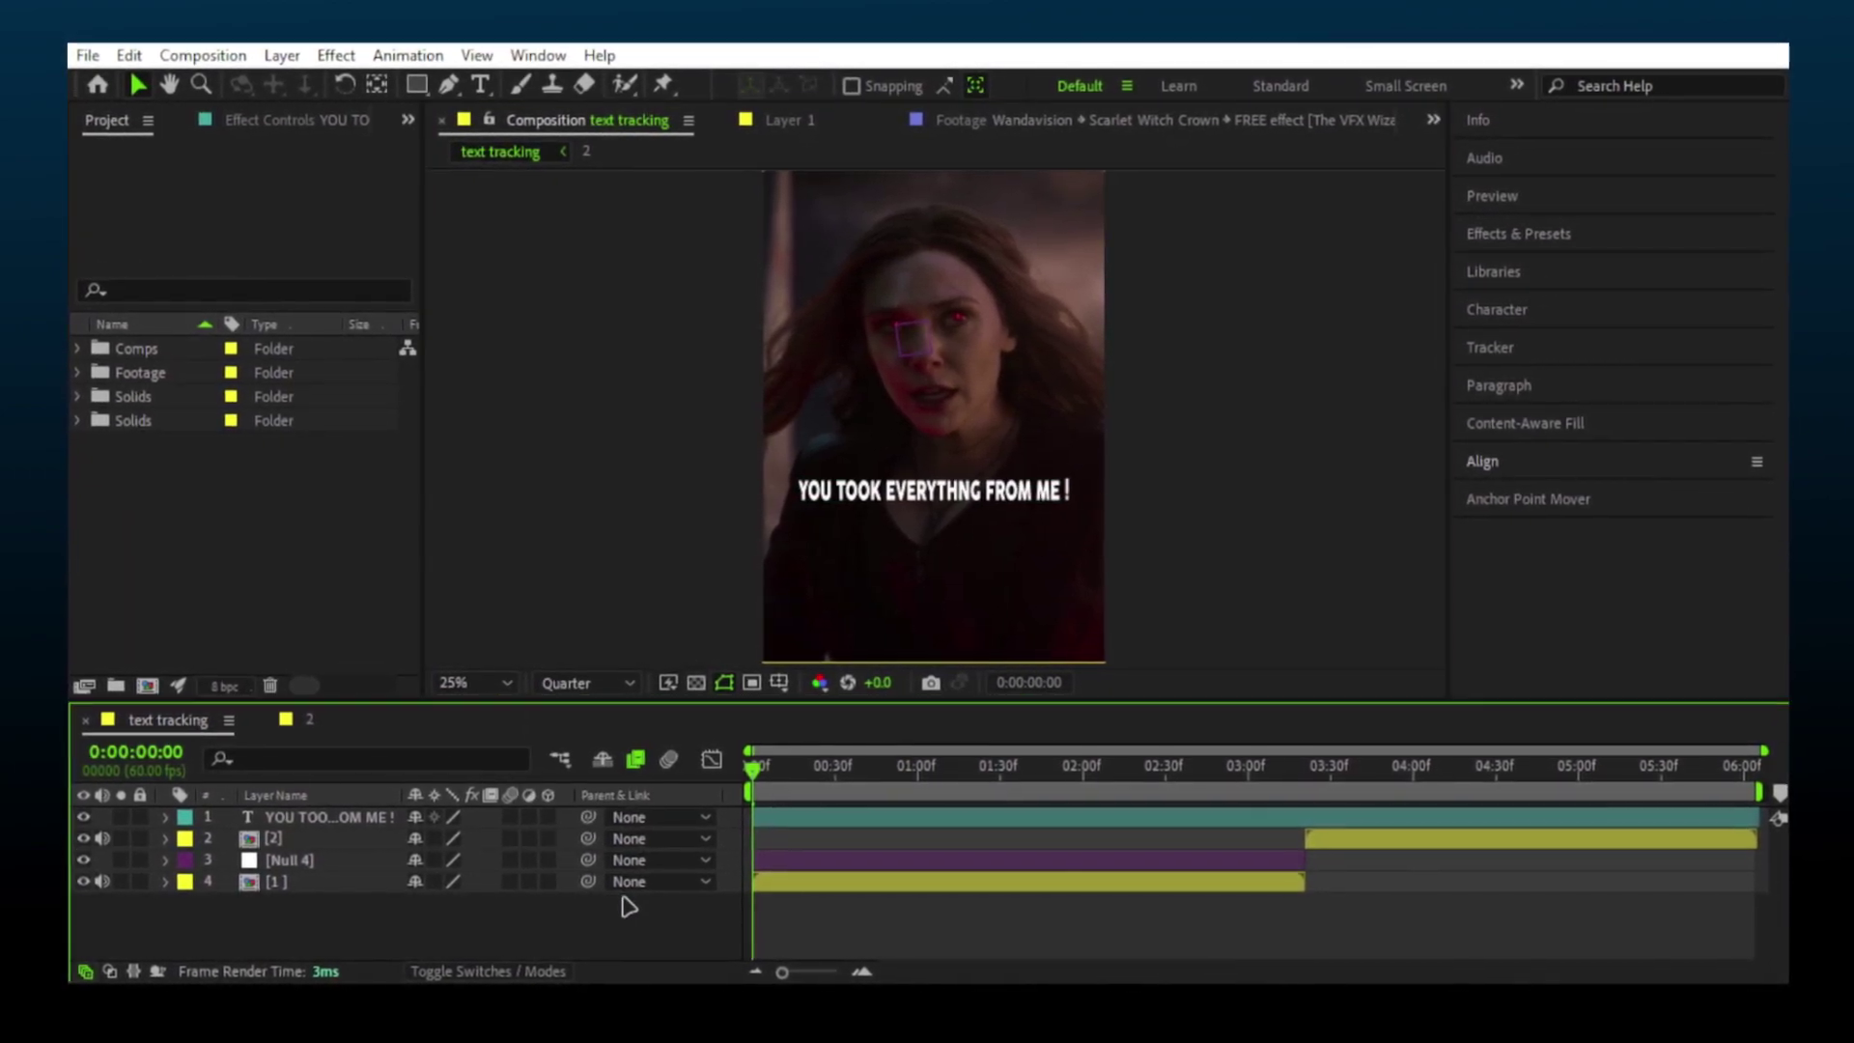
# Move the text layer below the clip 2 layer and cut off its part beyond the end of clip 1
pyautogui.moveTo(824, 778); pyautogui.dragTo(697, 784)
pyautogui.moveTo(319, 819); pyautogui.dragTo(296, 856)
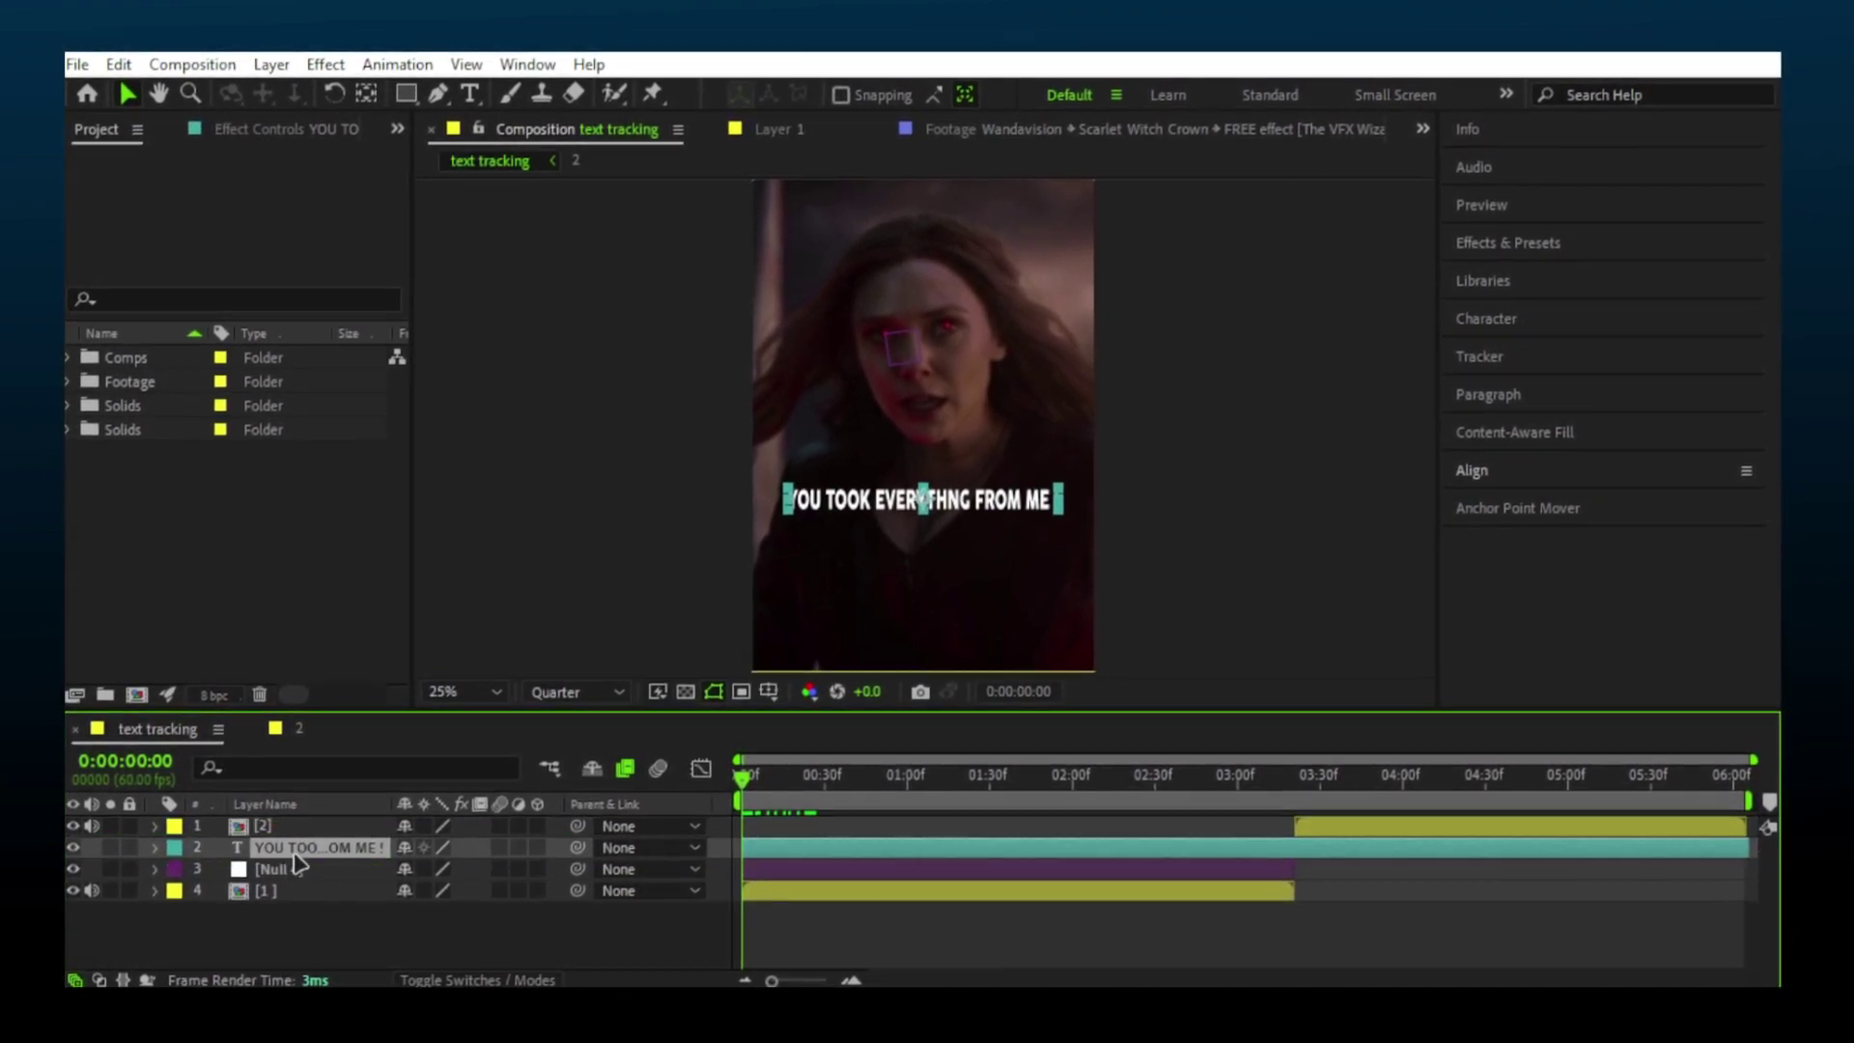
pyautogui.moveTo(1156, 786); pyautogui.dragTo(1300, 790)
pyautogui.hotkey('ctrl', 'shift', 'd')
pyautogui.press('Delete')
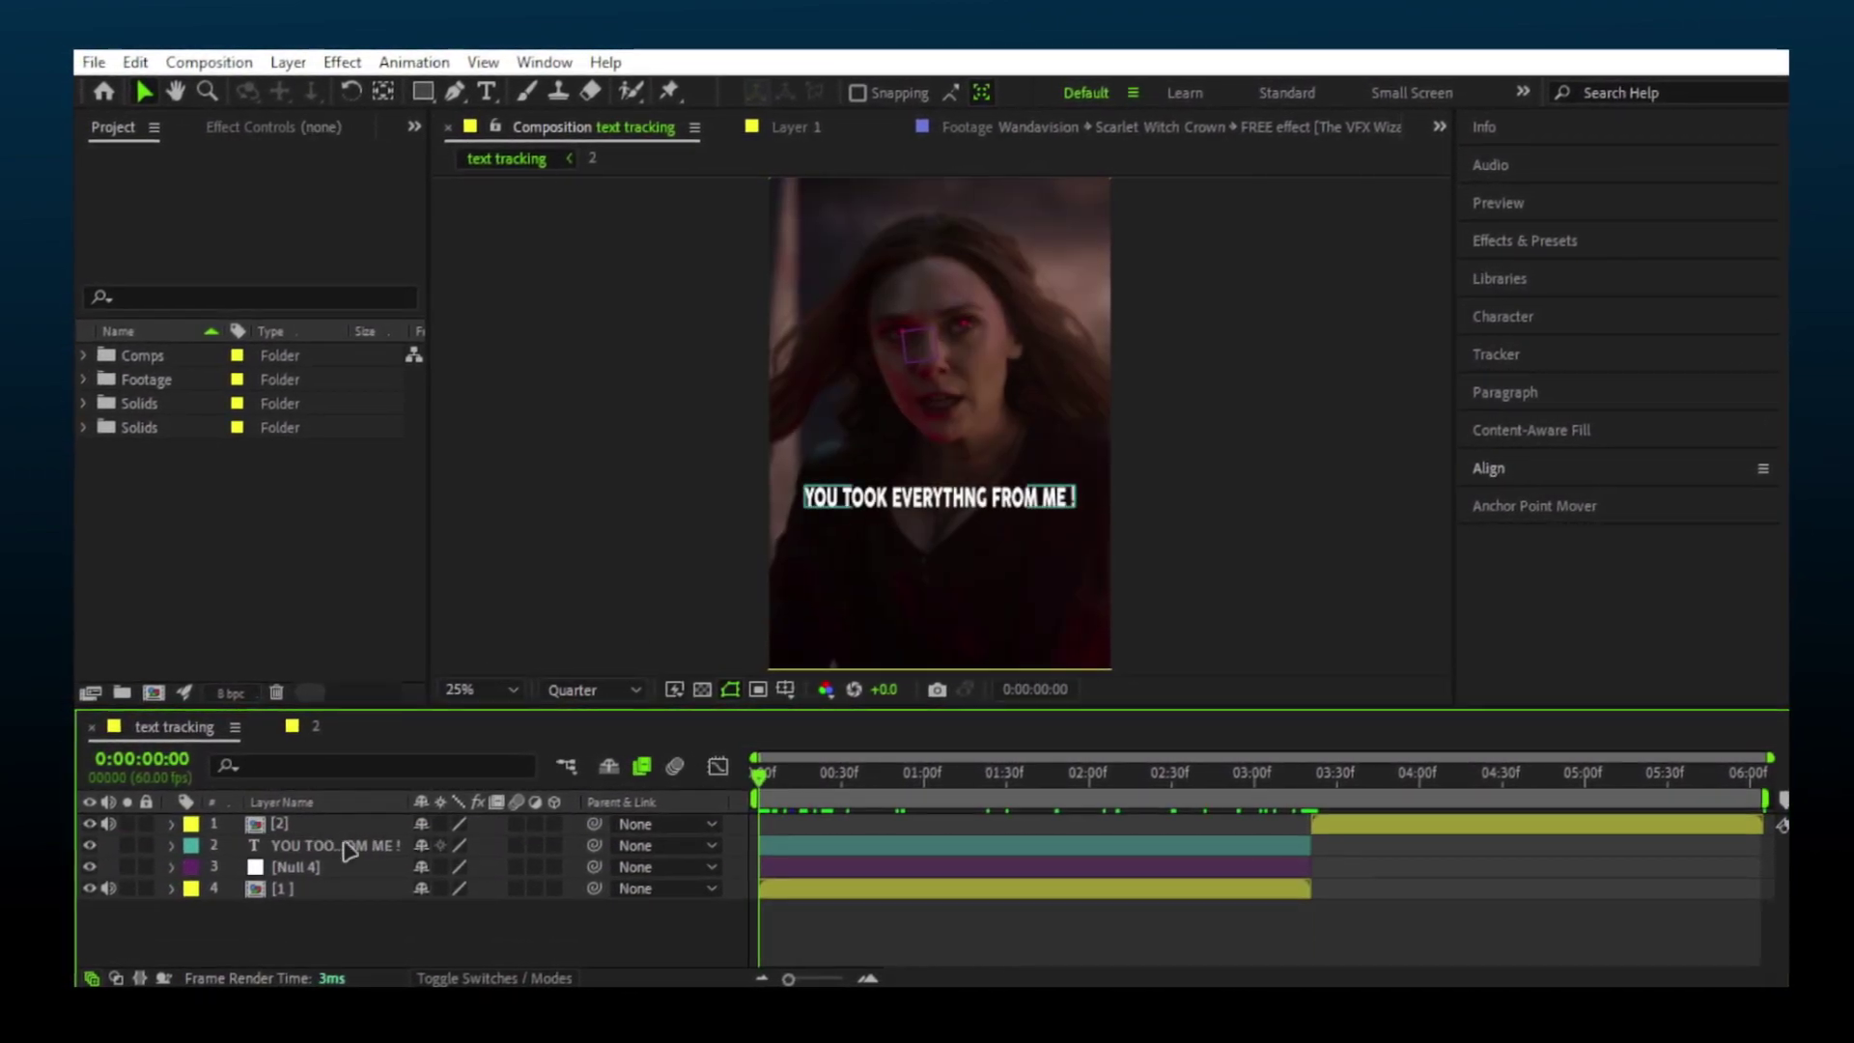
# Parent the text layer to the Null 4 layer
pyautogui.click(349, 848)
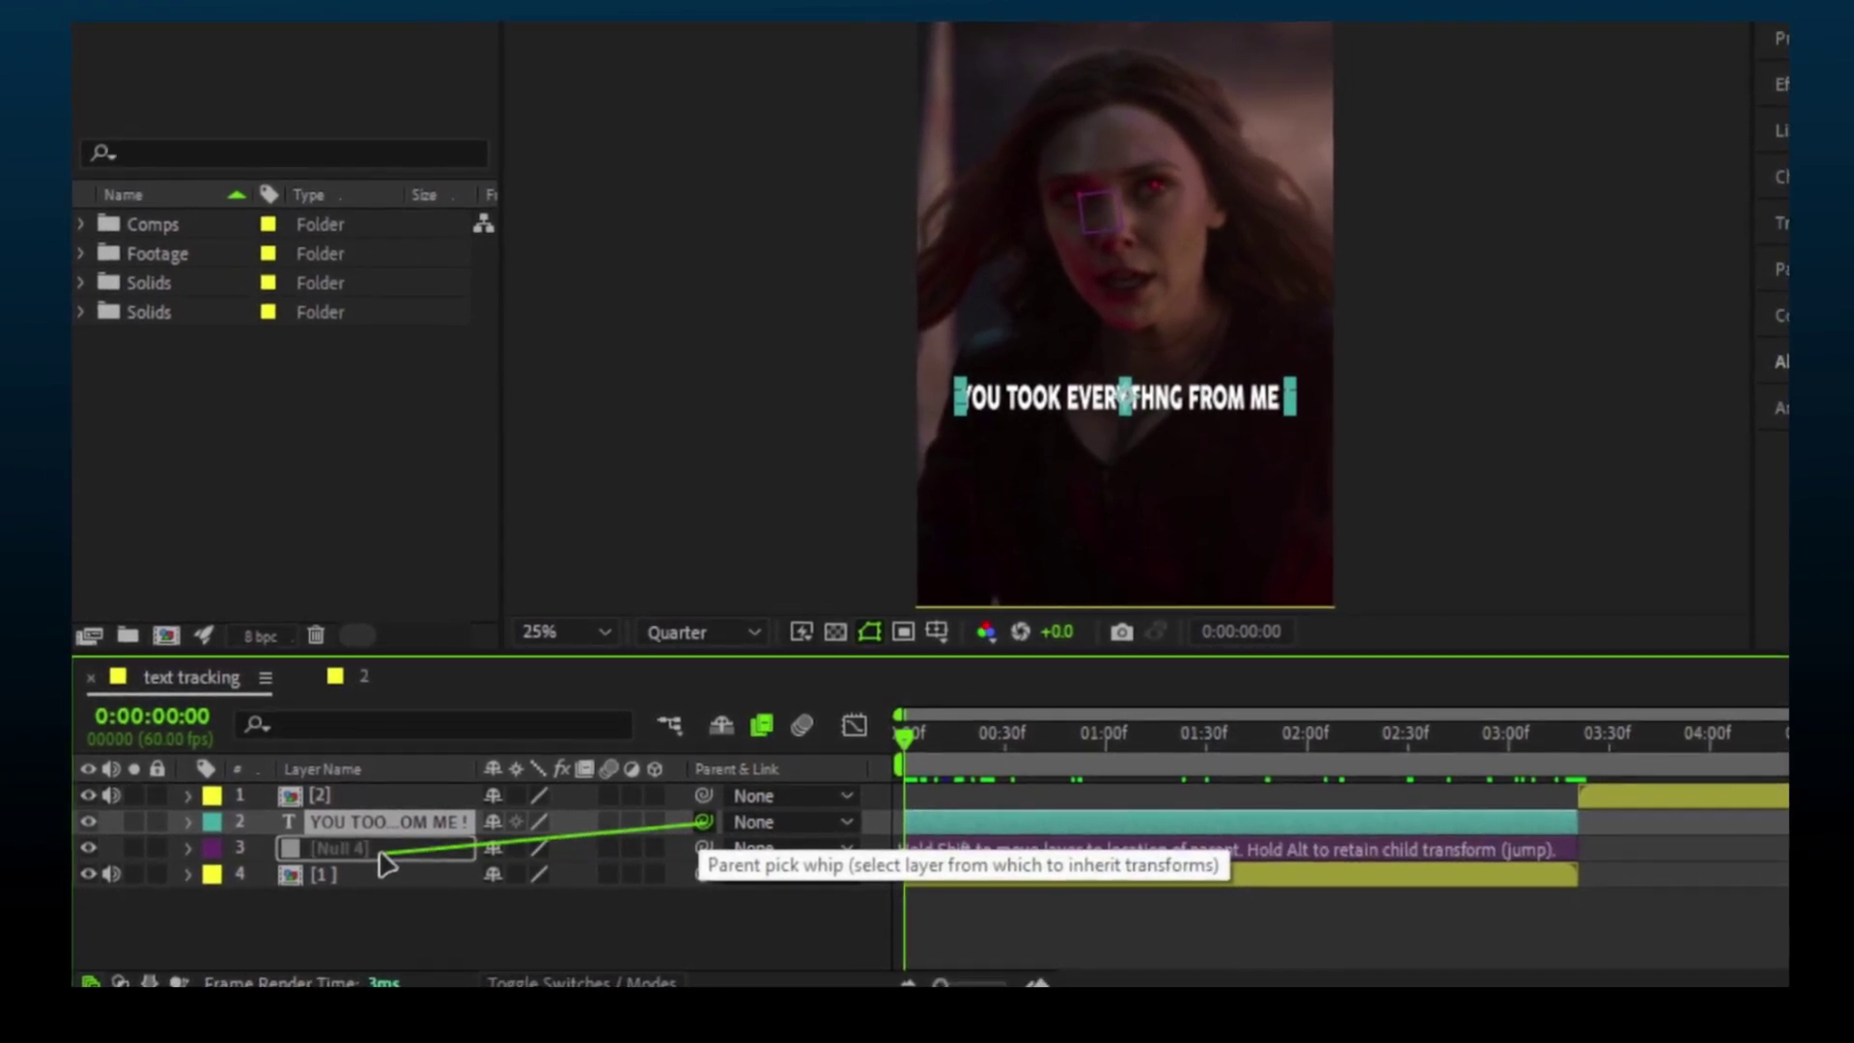
pyautogui.moveTo(383, 862); pyautogui.dragTo(387, 862)
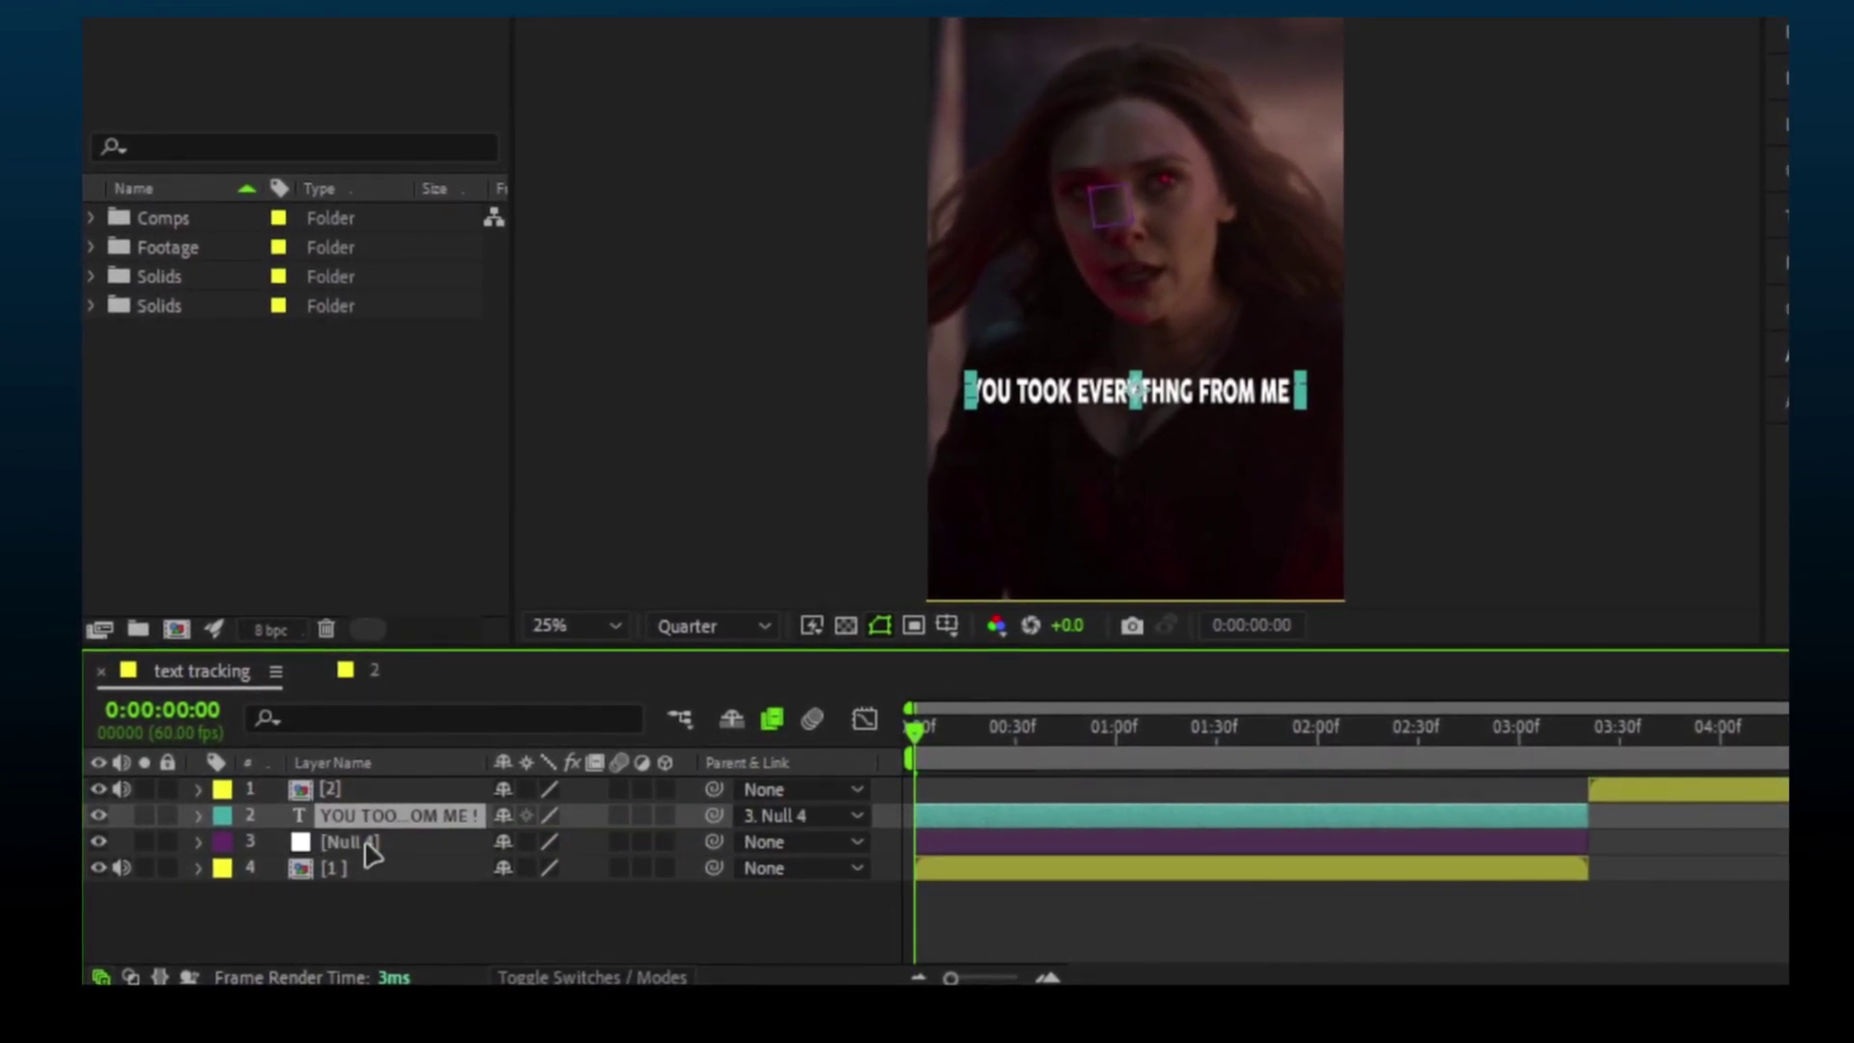
pyautogui.click(583, 919)
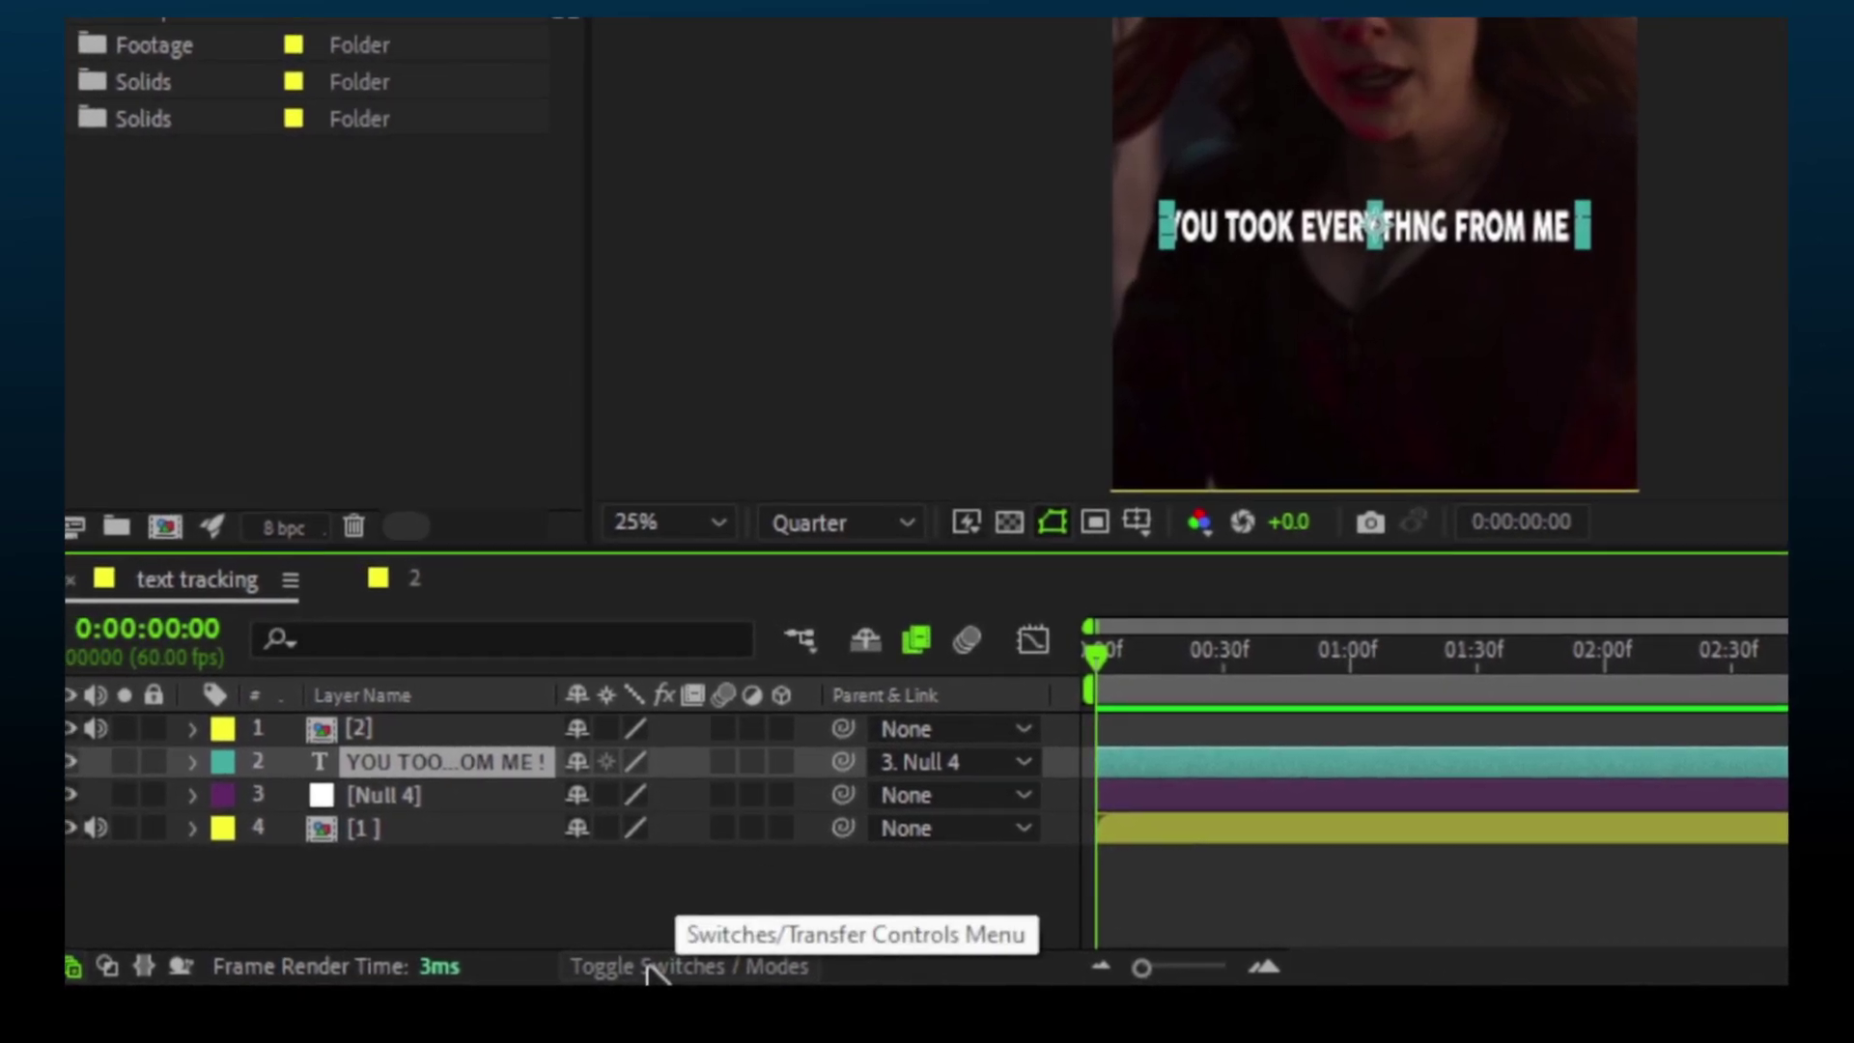
# Make the text layer 3D and rotate it around its Y and X axes into a slanted perspective, previewing the tracked result
pyautogui.click(782, 762)
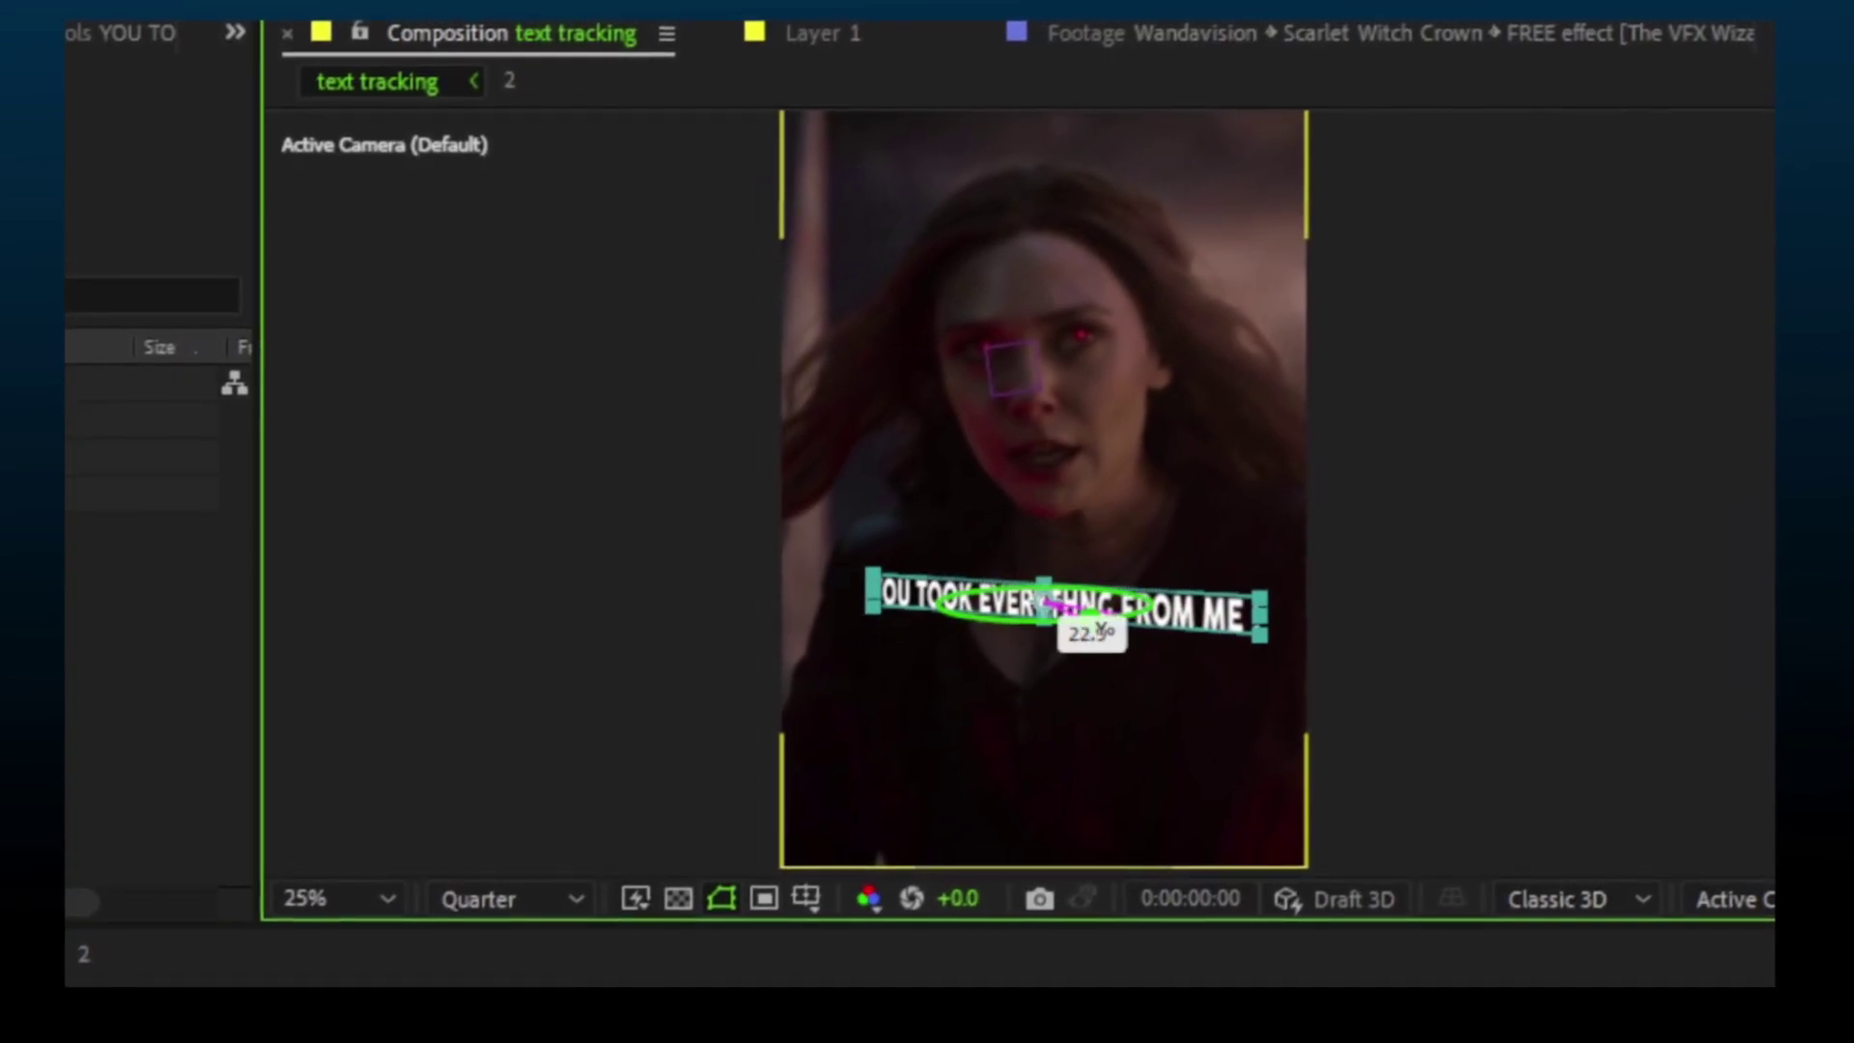
pyautogui.moveTo(1032, 500); pyautogui.dragTo(1024, 507)
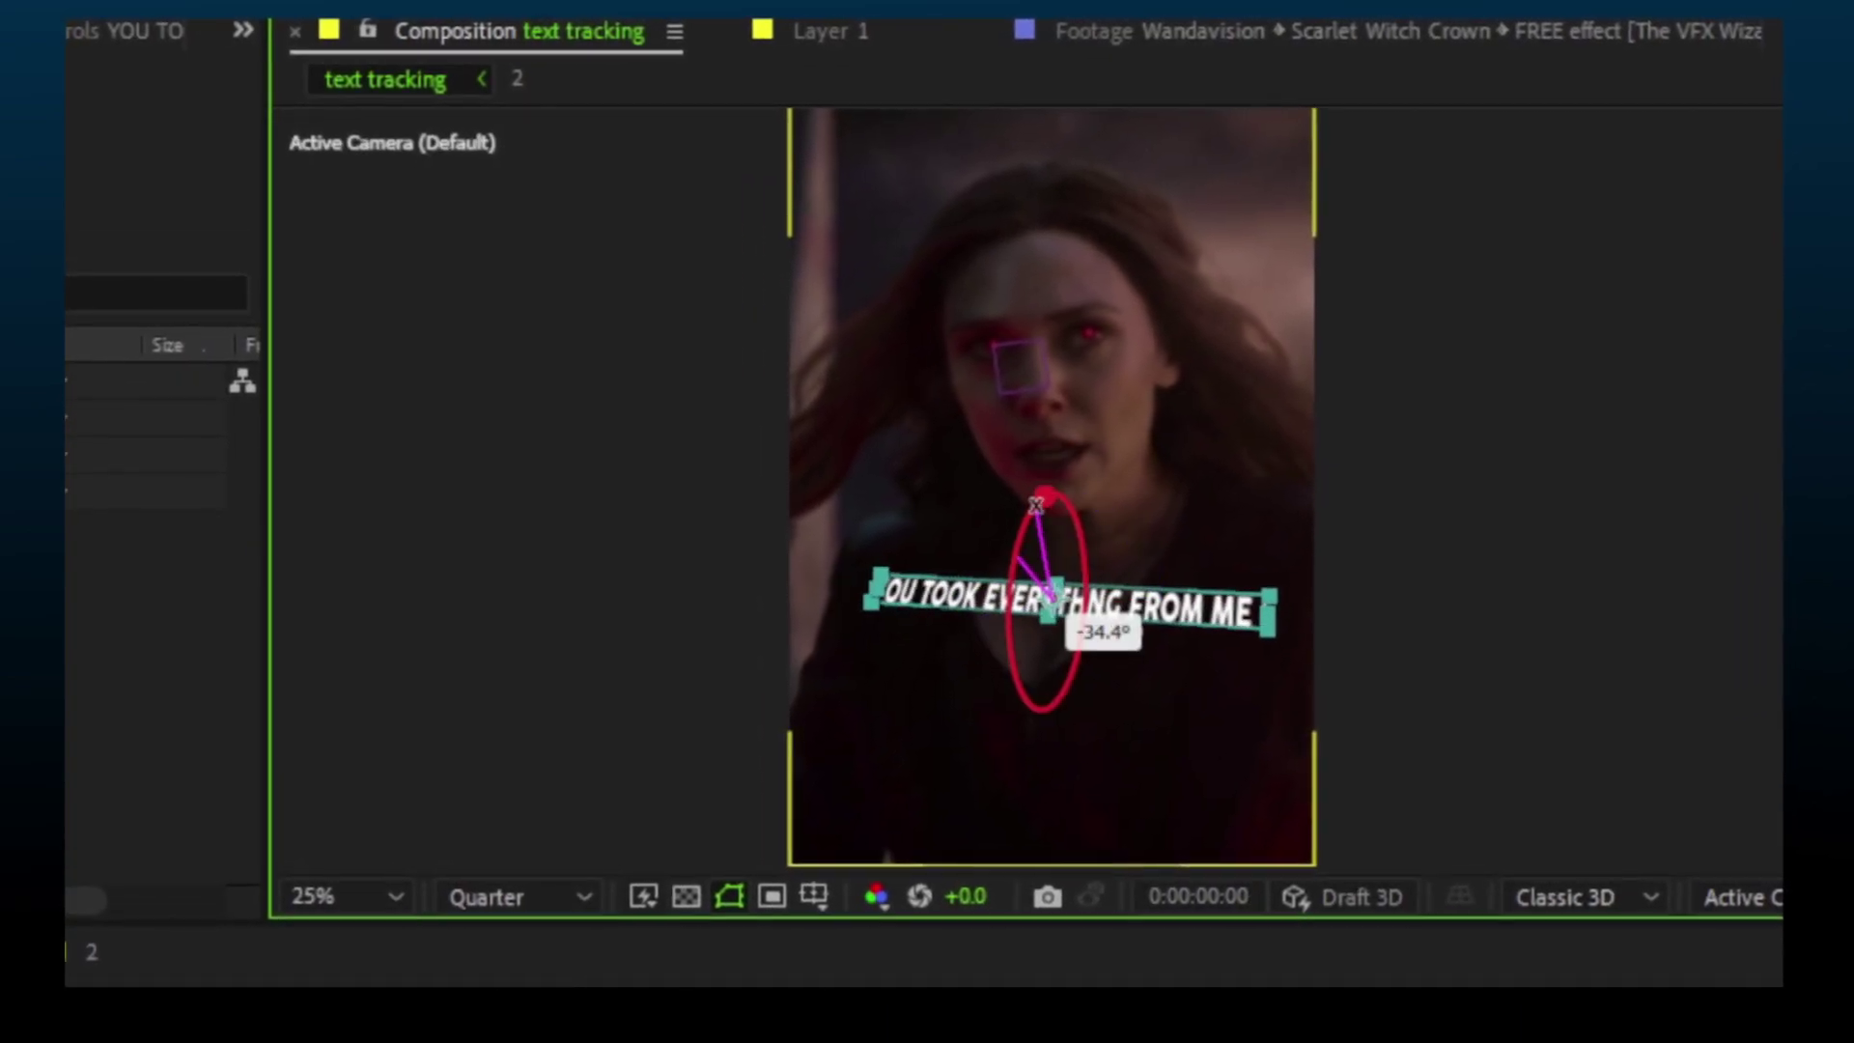
pyautogui.moveTo(1124, 536); pyautogui.dragTo(1092, 474)
pyautogui.click(676, 925)
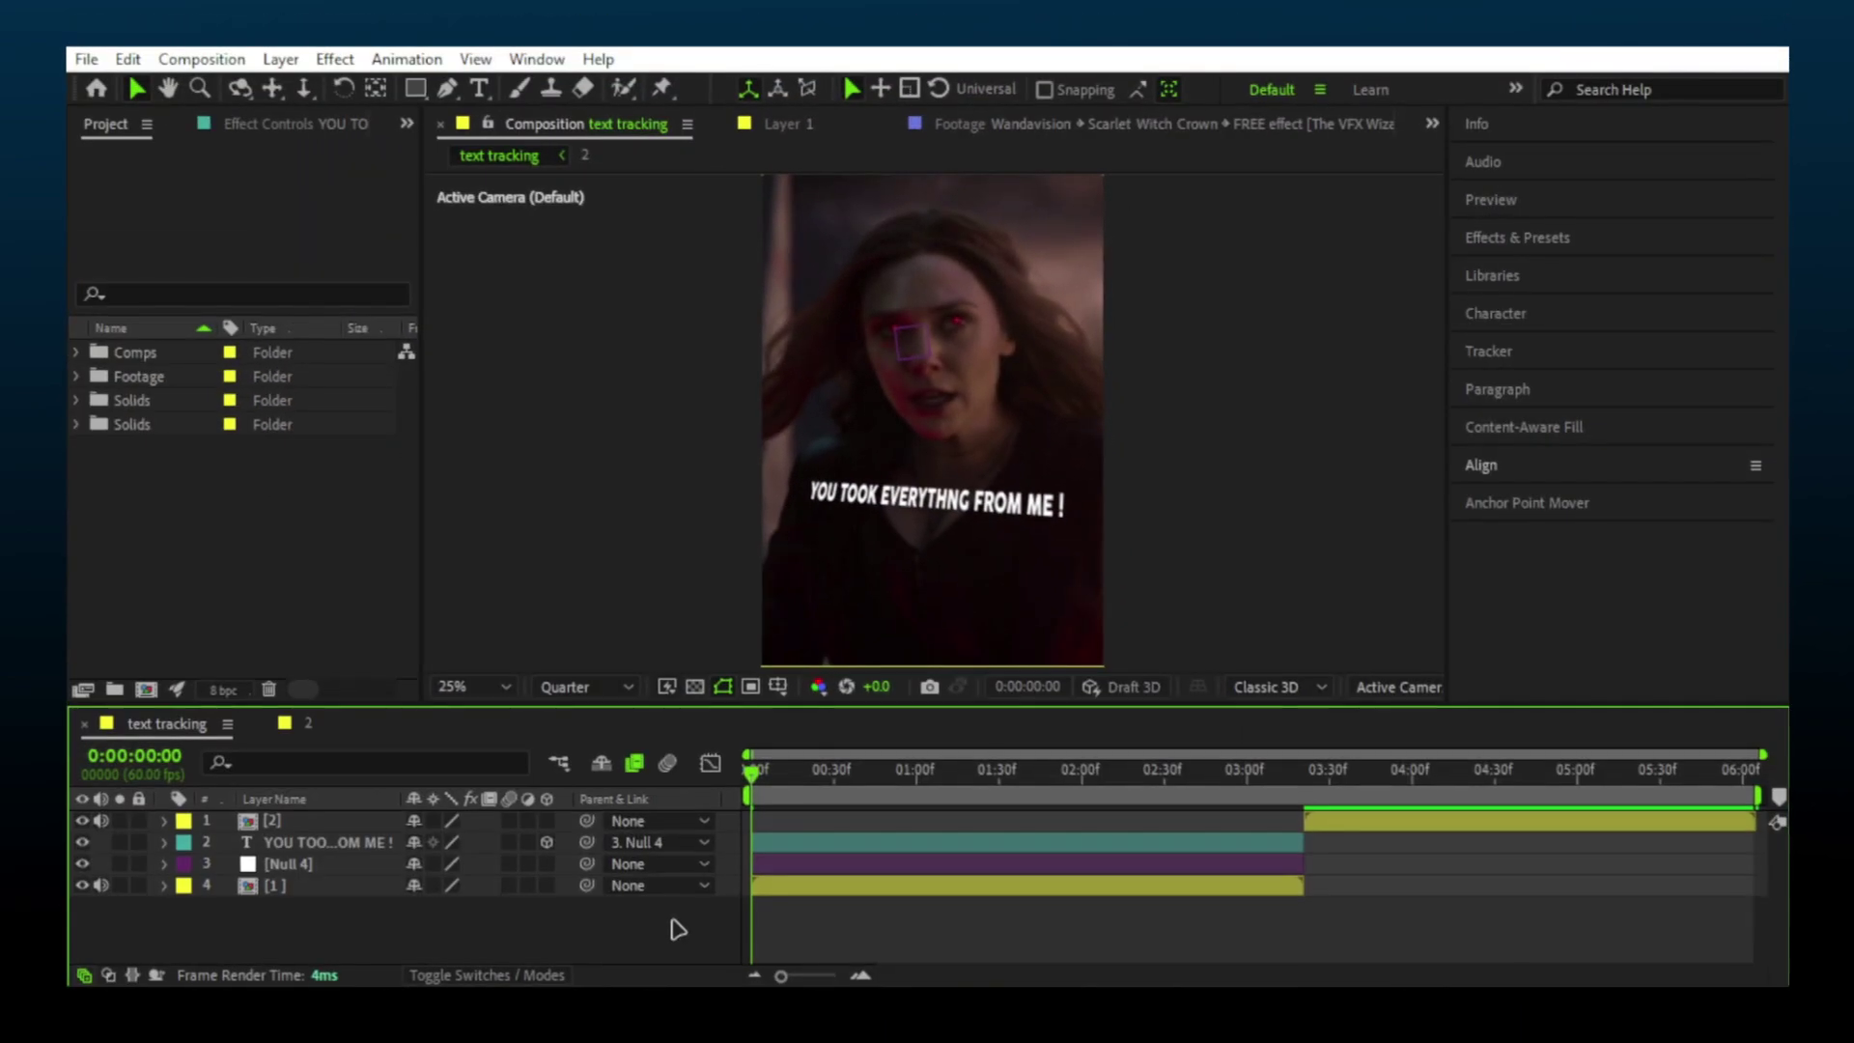
pyautogui.press('space')
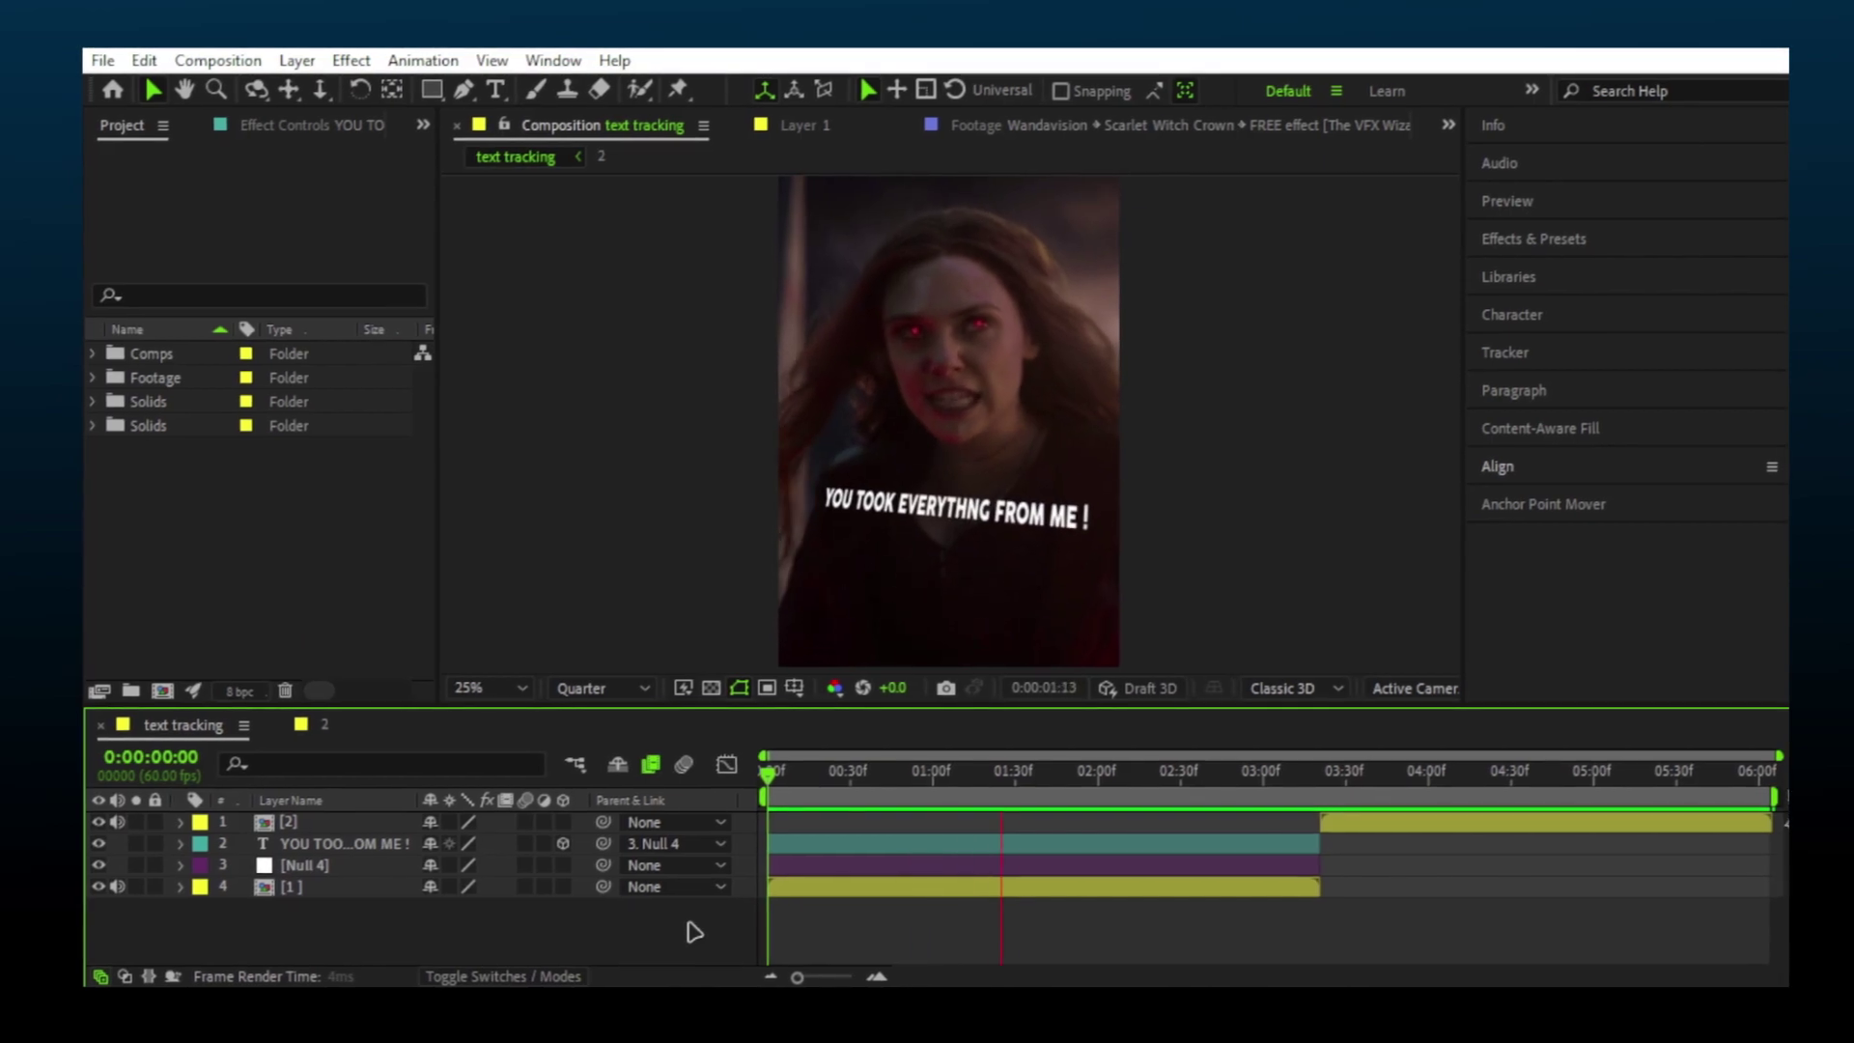
pyautogui.press('space')
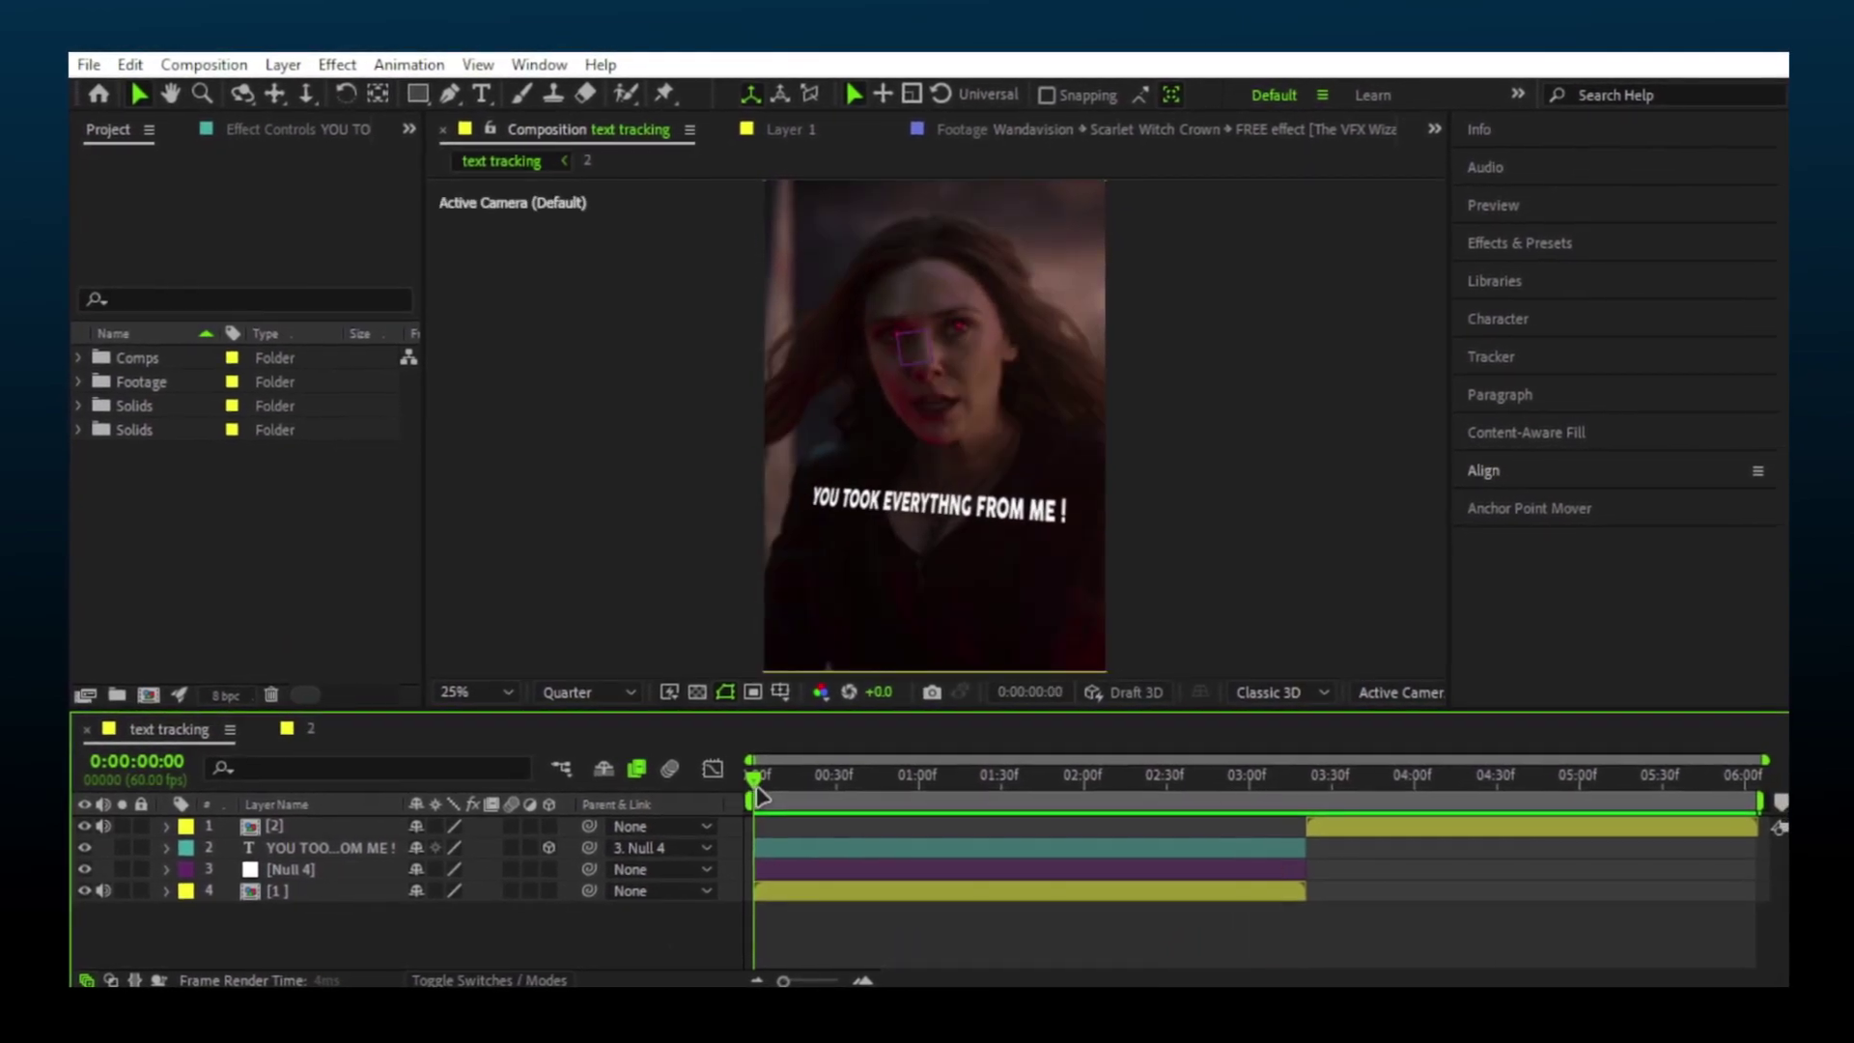
# Apply the Fade Up Words animation preset to the text layer at the start of the composition
pyautogui.click(324, 839)
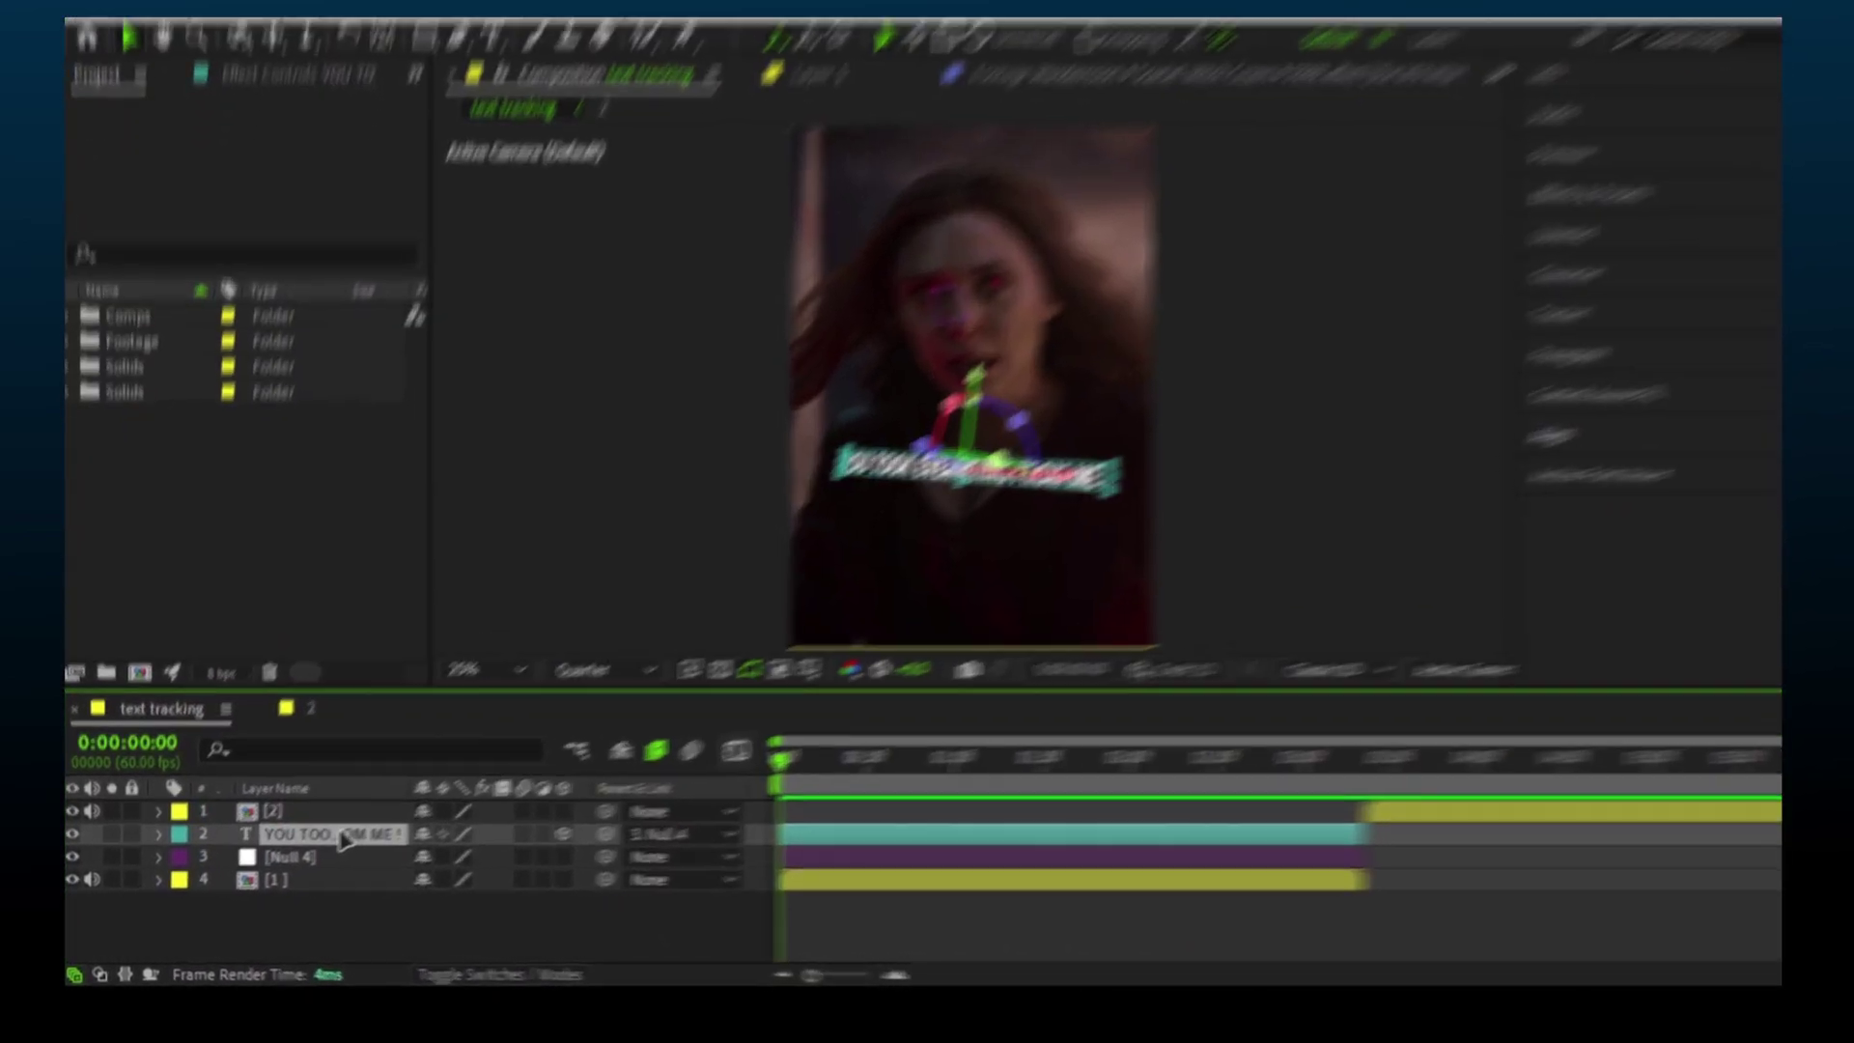
pyautogui.hotkey('ctrl', 'space')
pyautogui.write('fad')
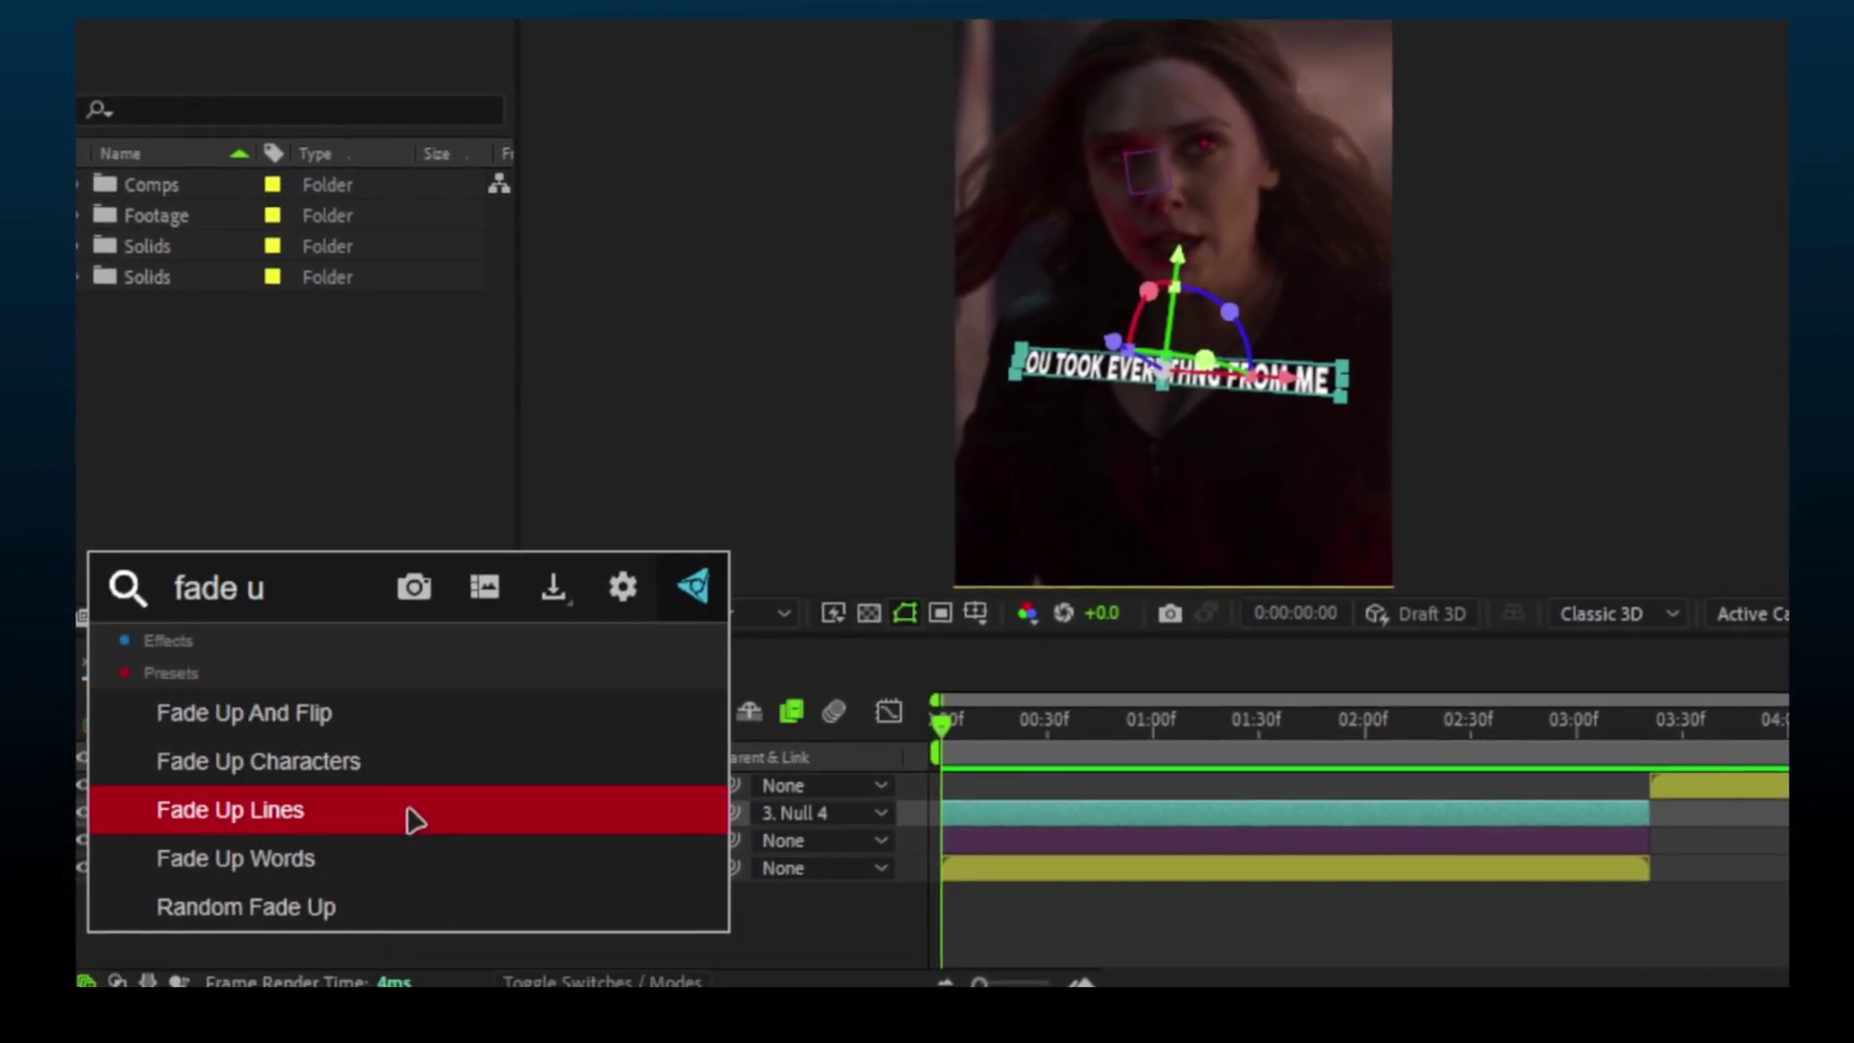
pyautogui.write('e up')
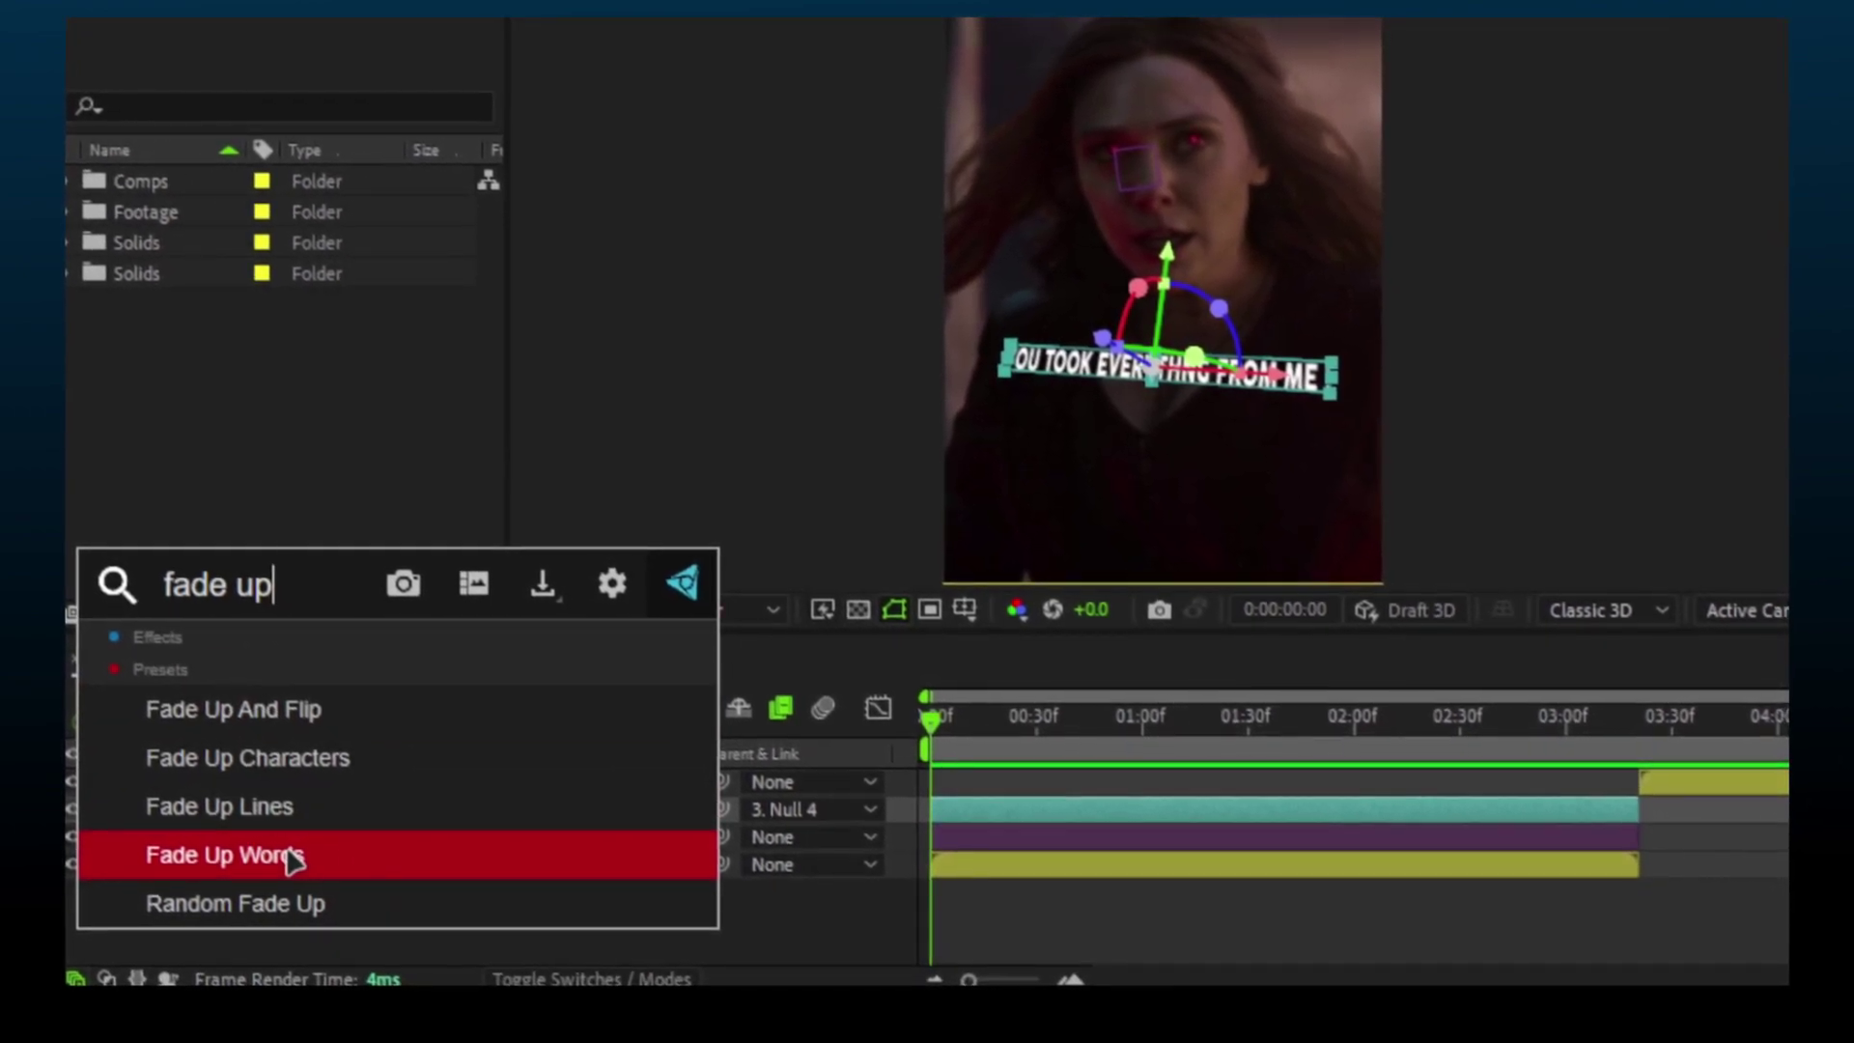
pyautogui.click(289, 856)
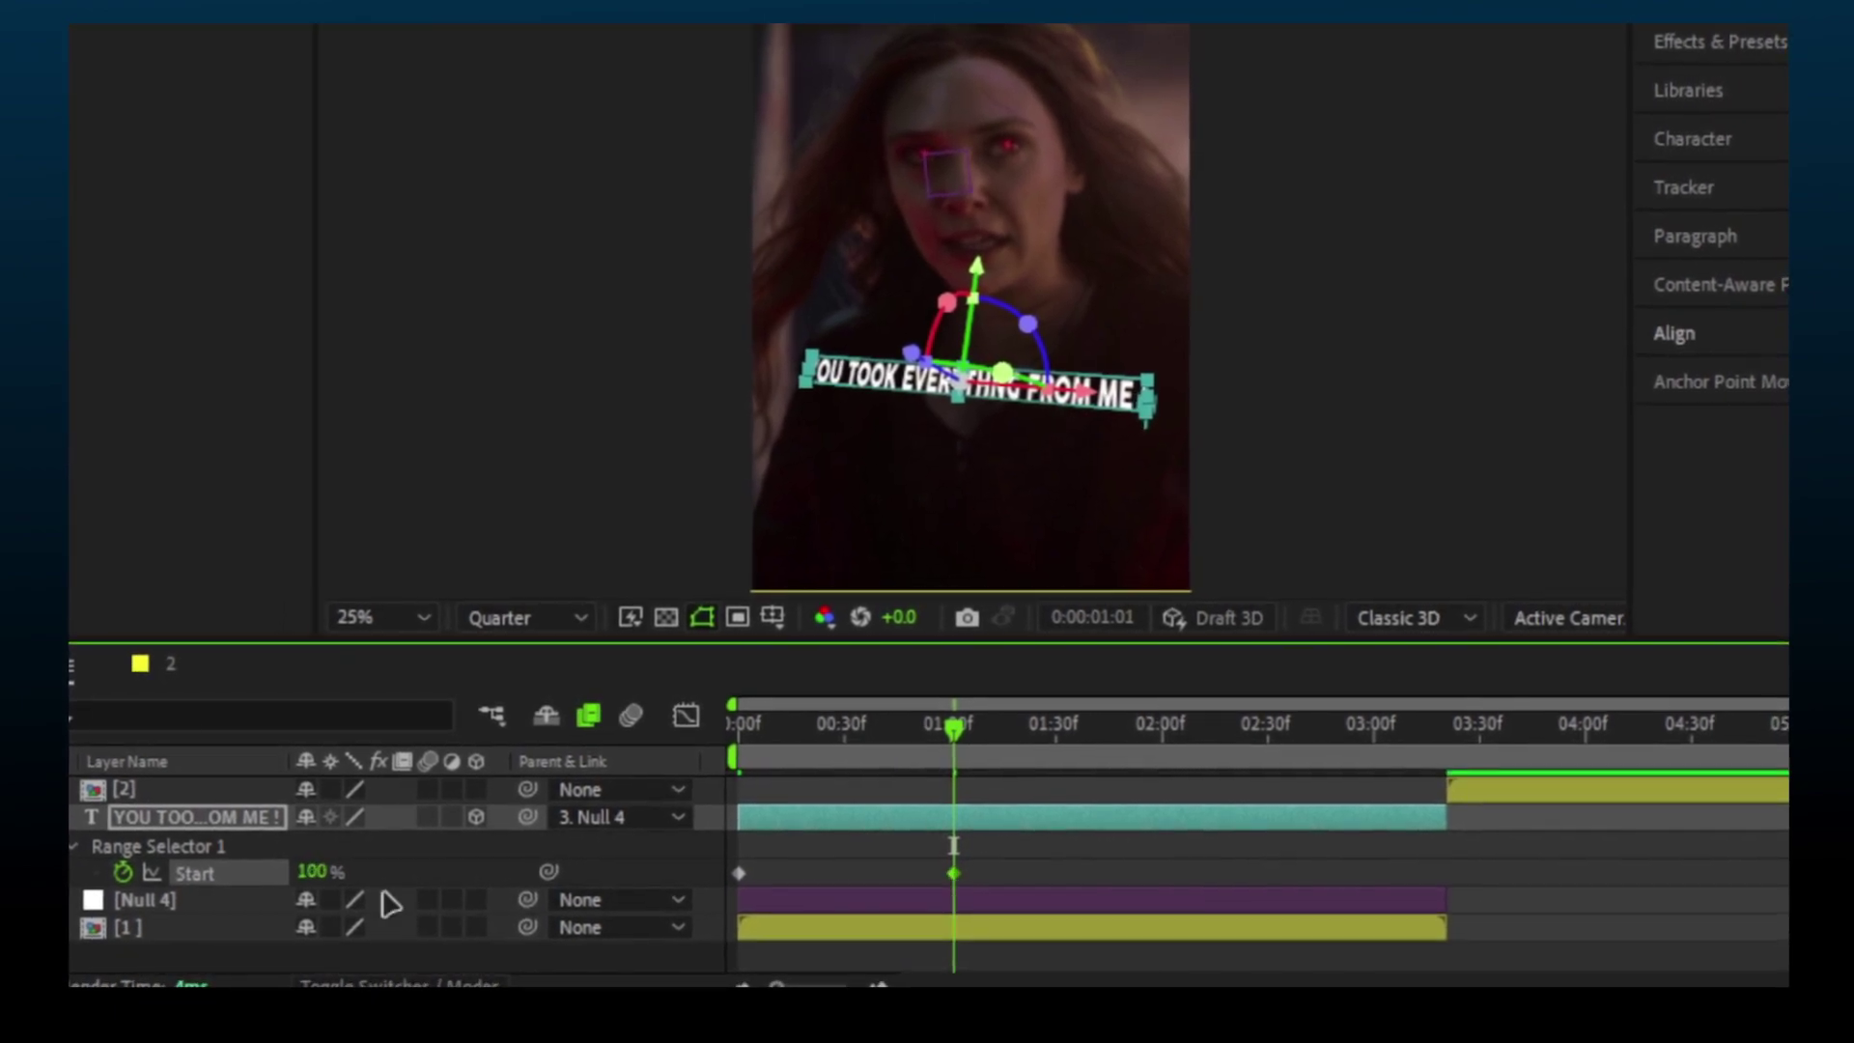
# Keyframe the text's Range Selector Start at 46% at 0:00:02:13 and higher near the layer's end, and preview from the beginning
pyautogui.moveTo(946, 731); pyautogui.dragTo(1200, 742)
pyautogui.moveTo(300, 873)
pyautogui.mouseDown()
pyautogui.moveTo(344, 875)
pyautogui.moveTo(319, 875)
pyautogui.mouseUp()
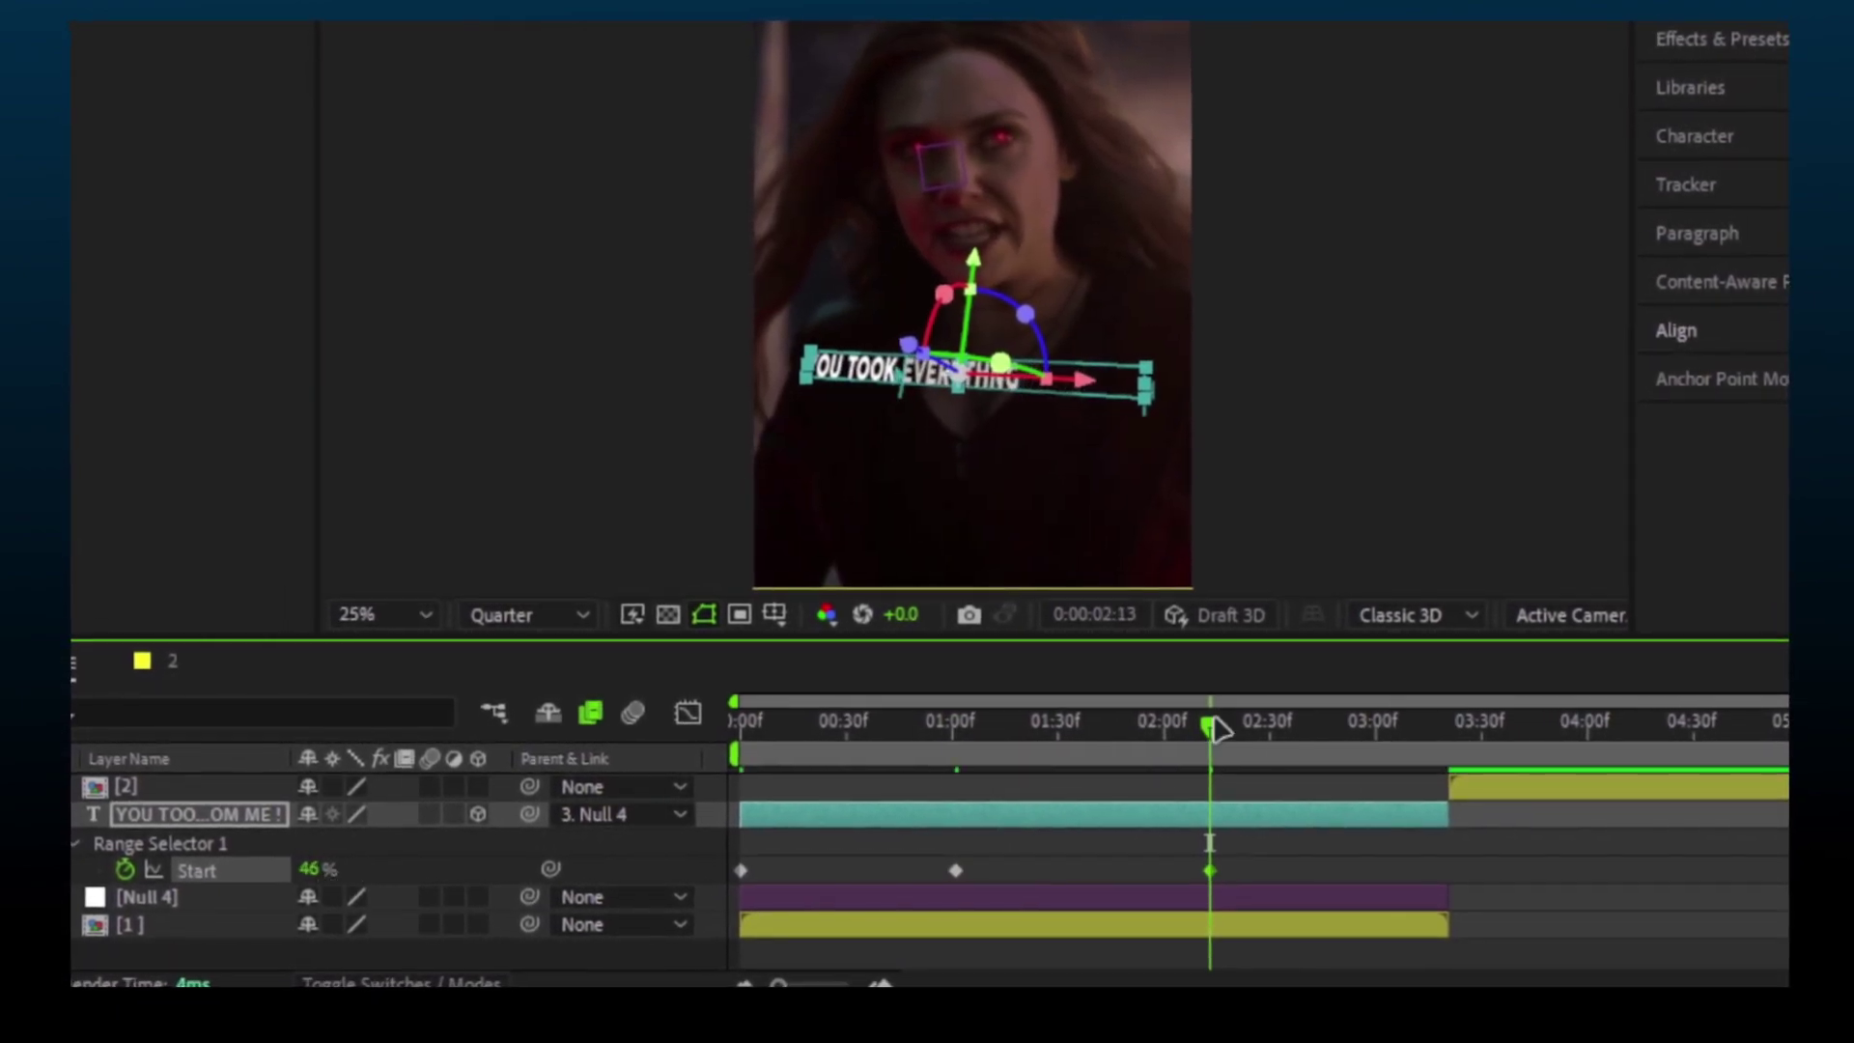
pyautogui.moveTo(1204, 734); pyautogui.dragTo(1407, 736)
pyautogui.moveTo(318, 866); pyautogui.dragTo(363, 867)
pyautogui.moveTo(1406, 731); pyautogui.dragTo(706, 800)
pyautogui.press('space')
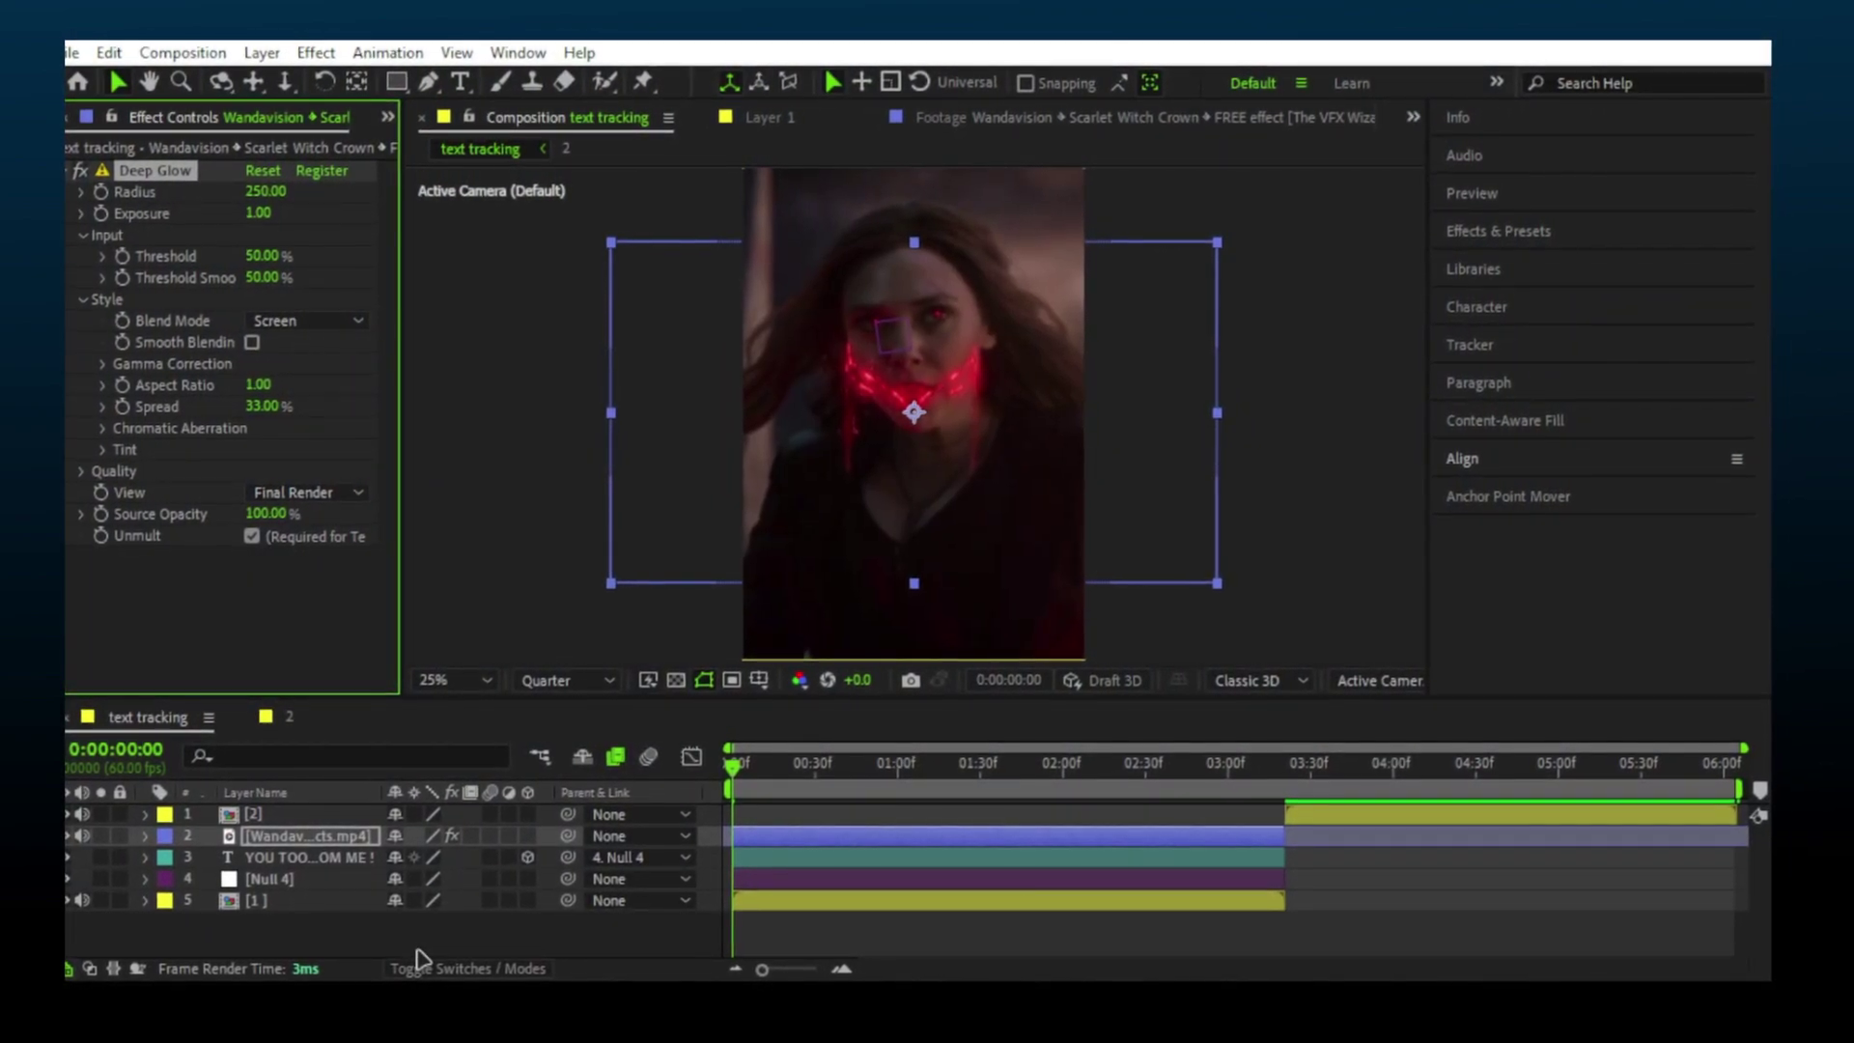
# Move the glowing crown footage up onto the woman's head, rotate it to -11°, and preview the tracked overlay
pyautogui.click(867, 916)
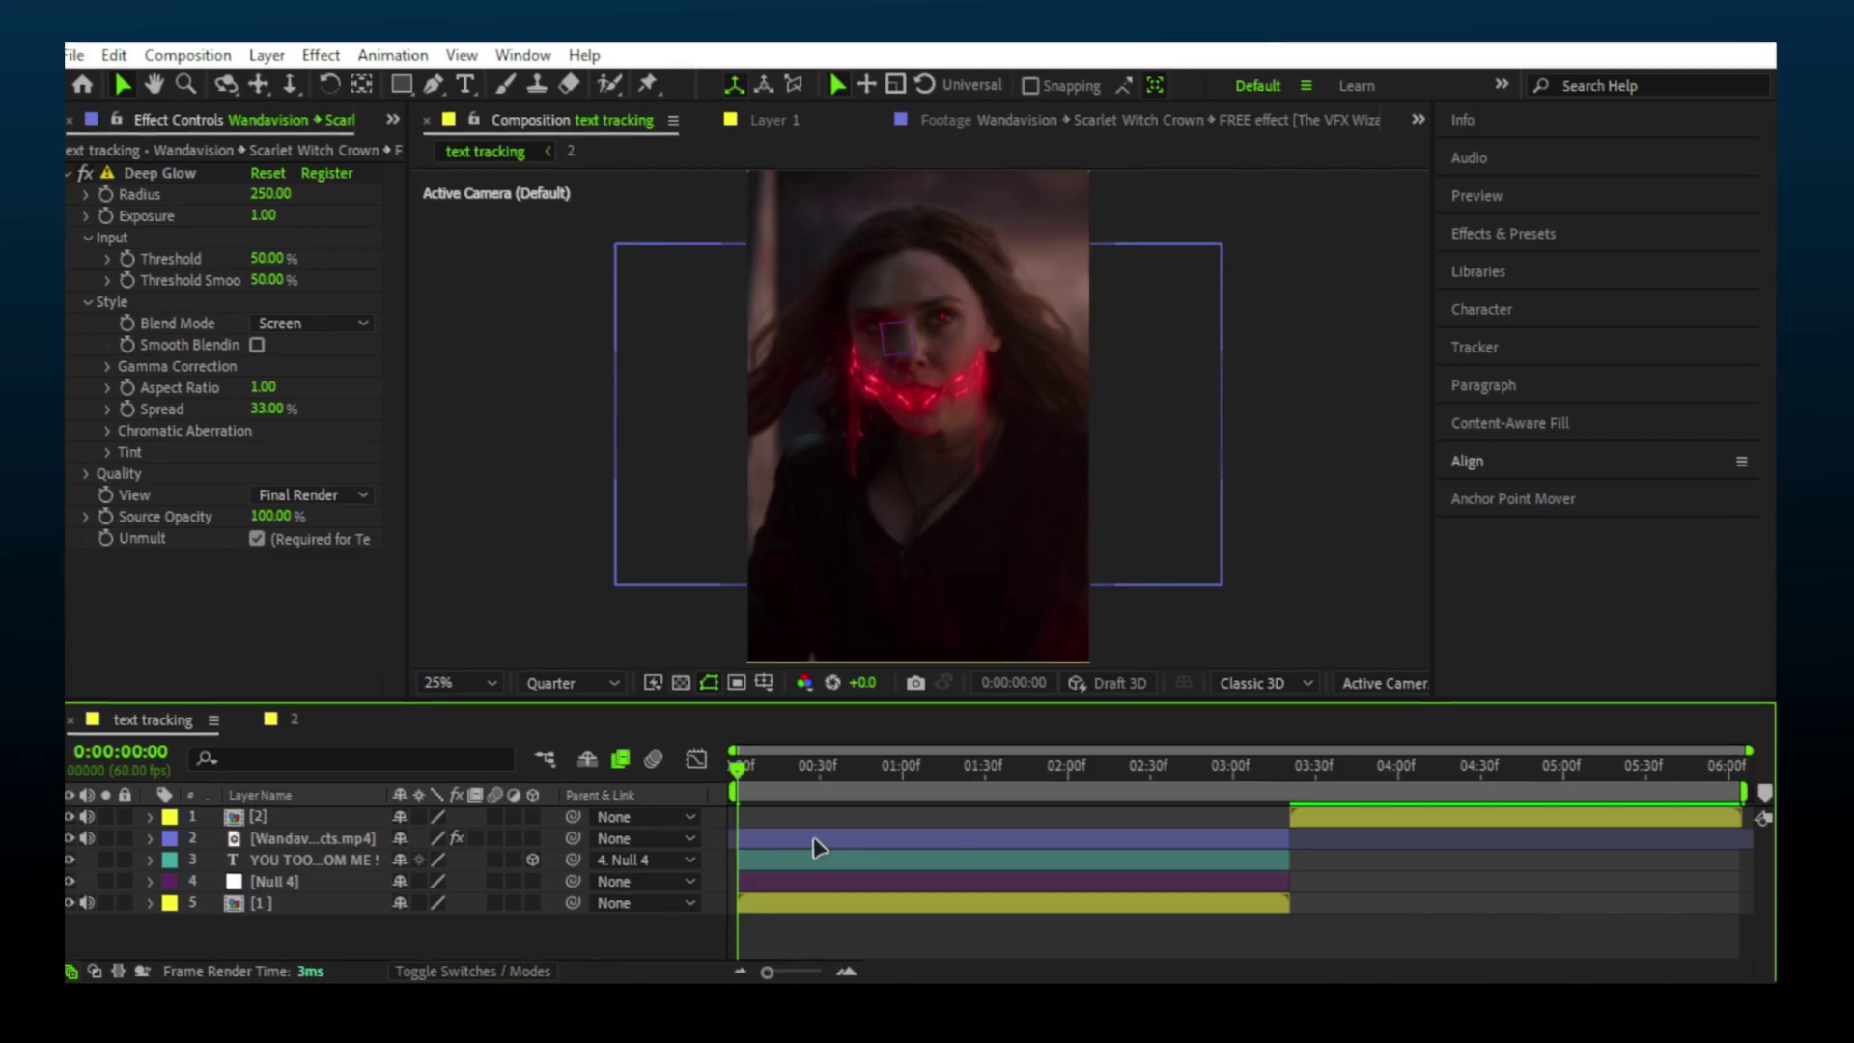
pyautogui.click(820, 847)
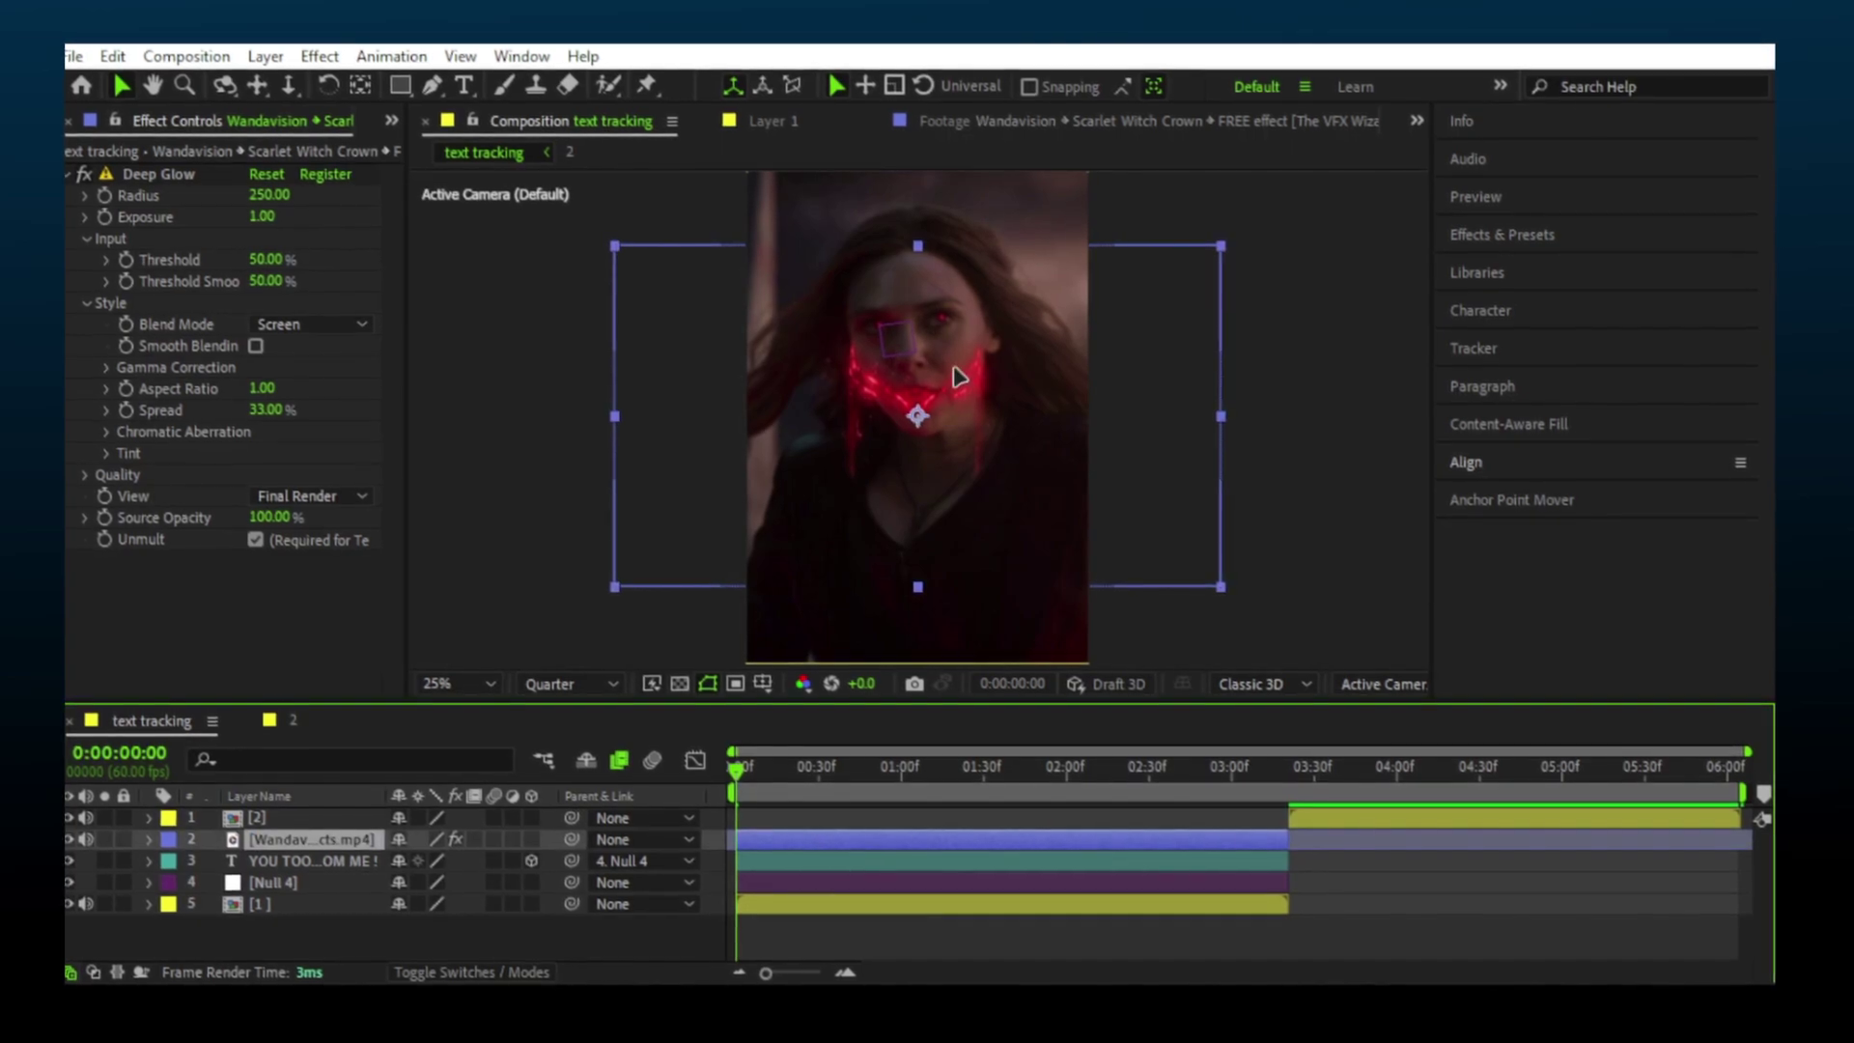
pyautogui.moveTo(954, 439); pyautogui.dragTo(942, 326)
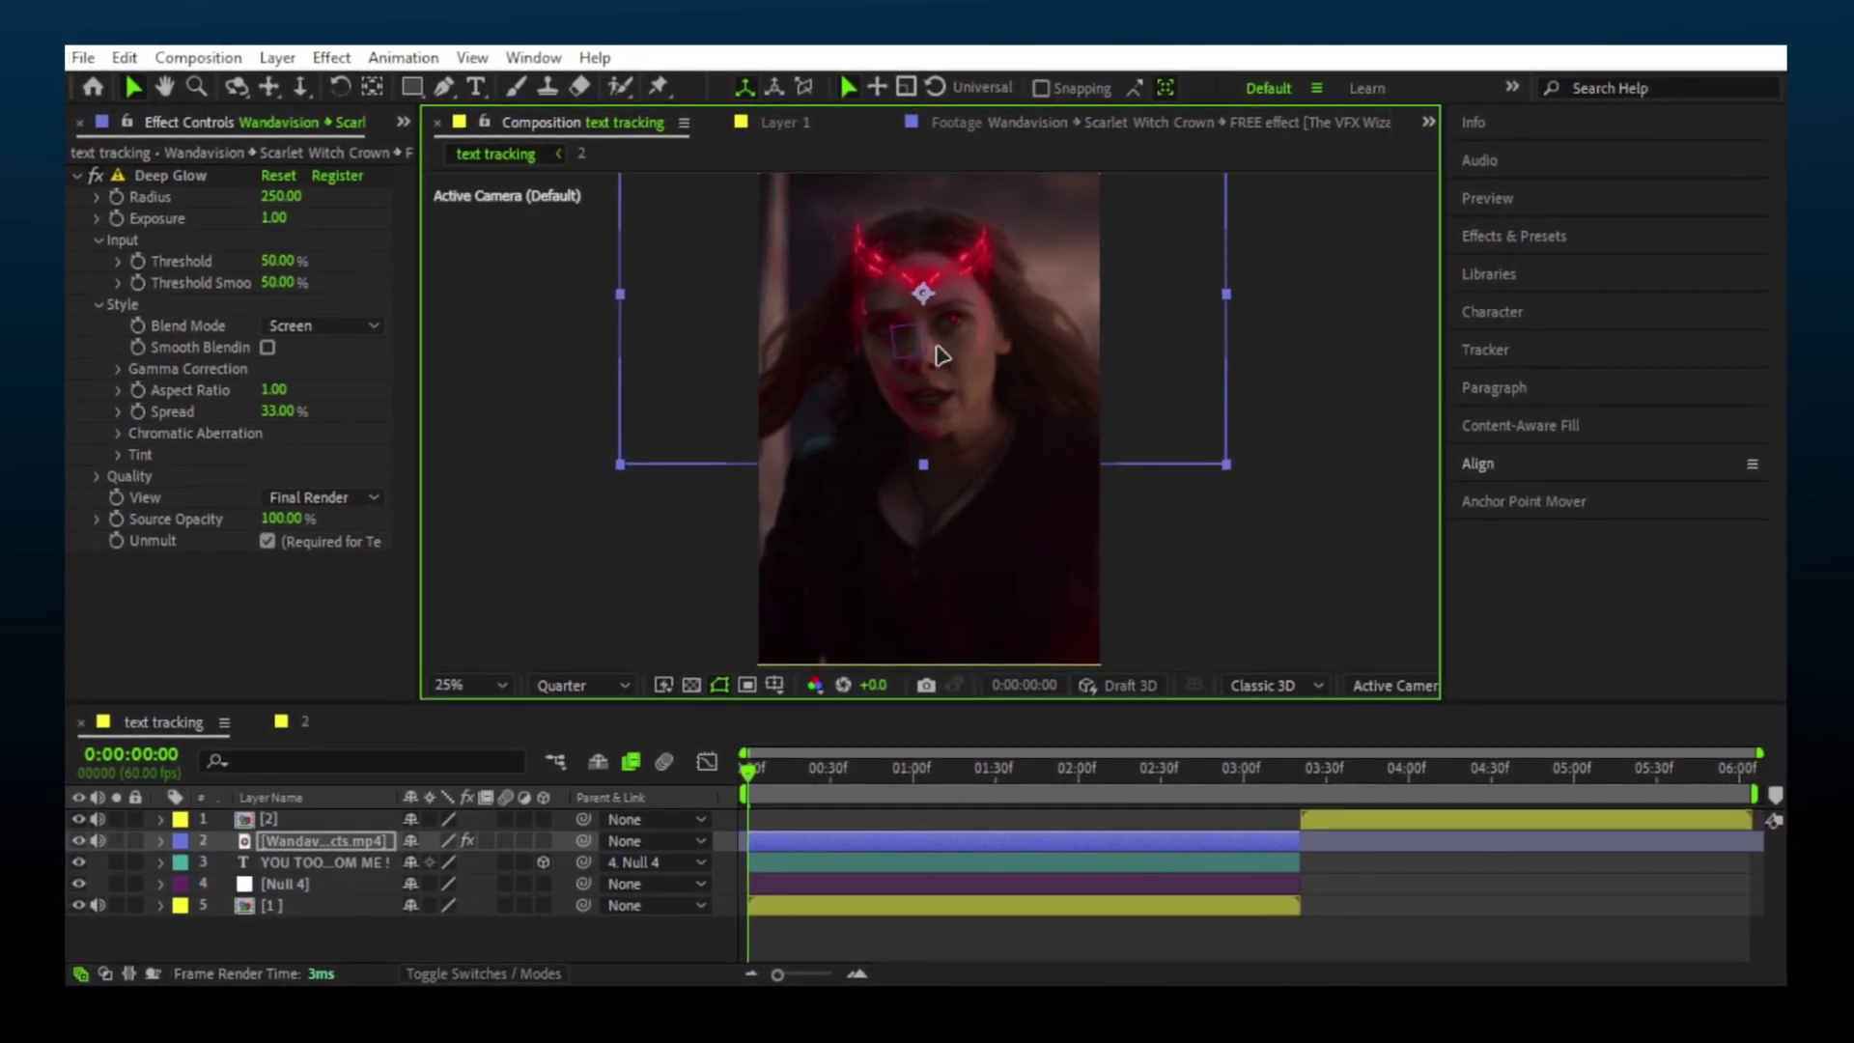
pyautogui.press('r')
pyautogui.moveTo(432, 862); pyautogui.dragTo(424, 864)
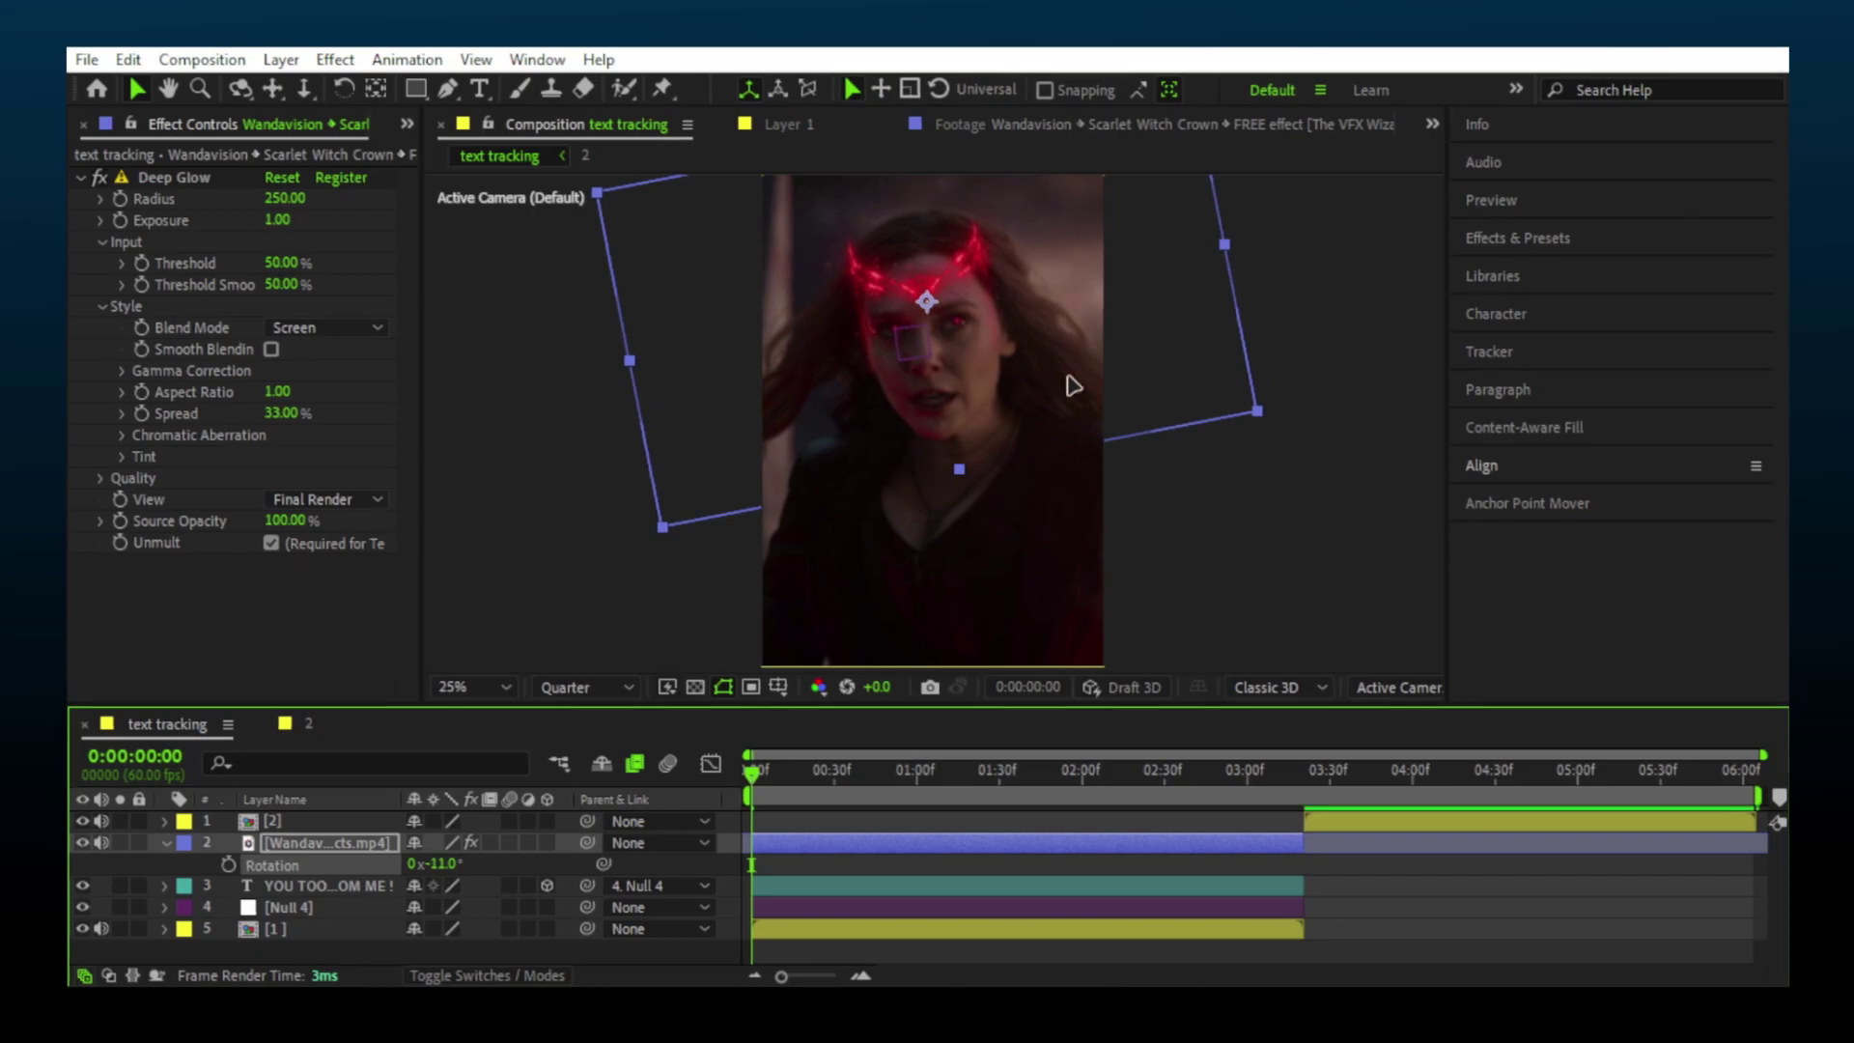
pyautogui.moveTo(1070, 357); pyautogui.dragTo(1063, 348)
pyautogui.click(165, 841)
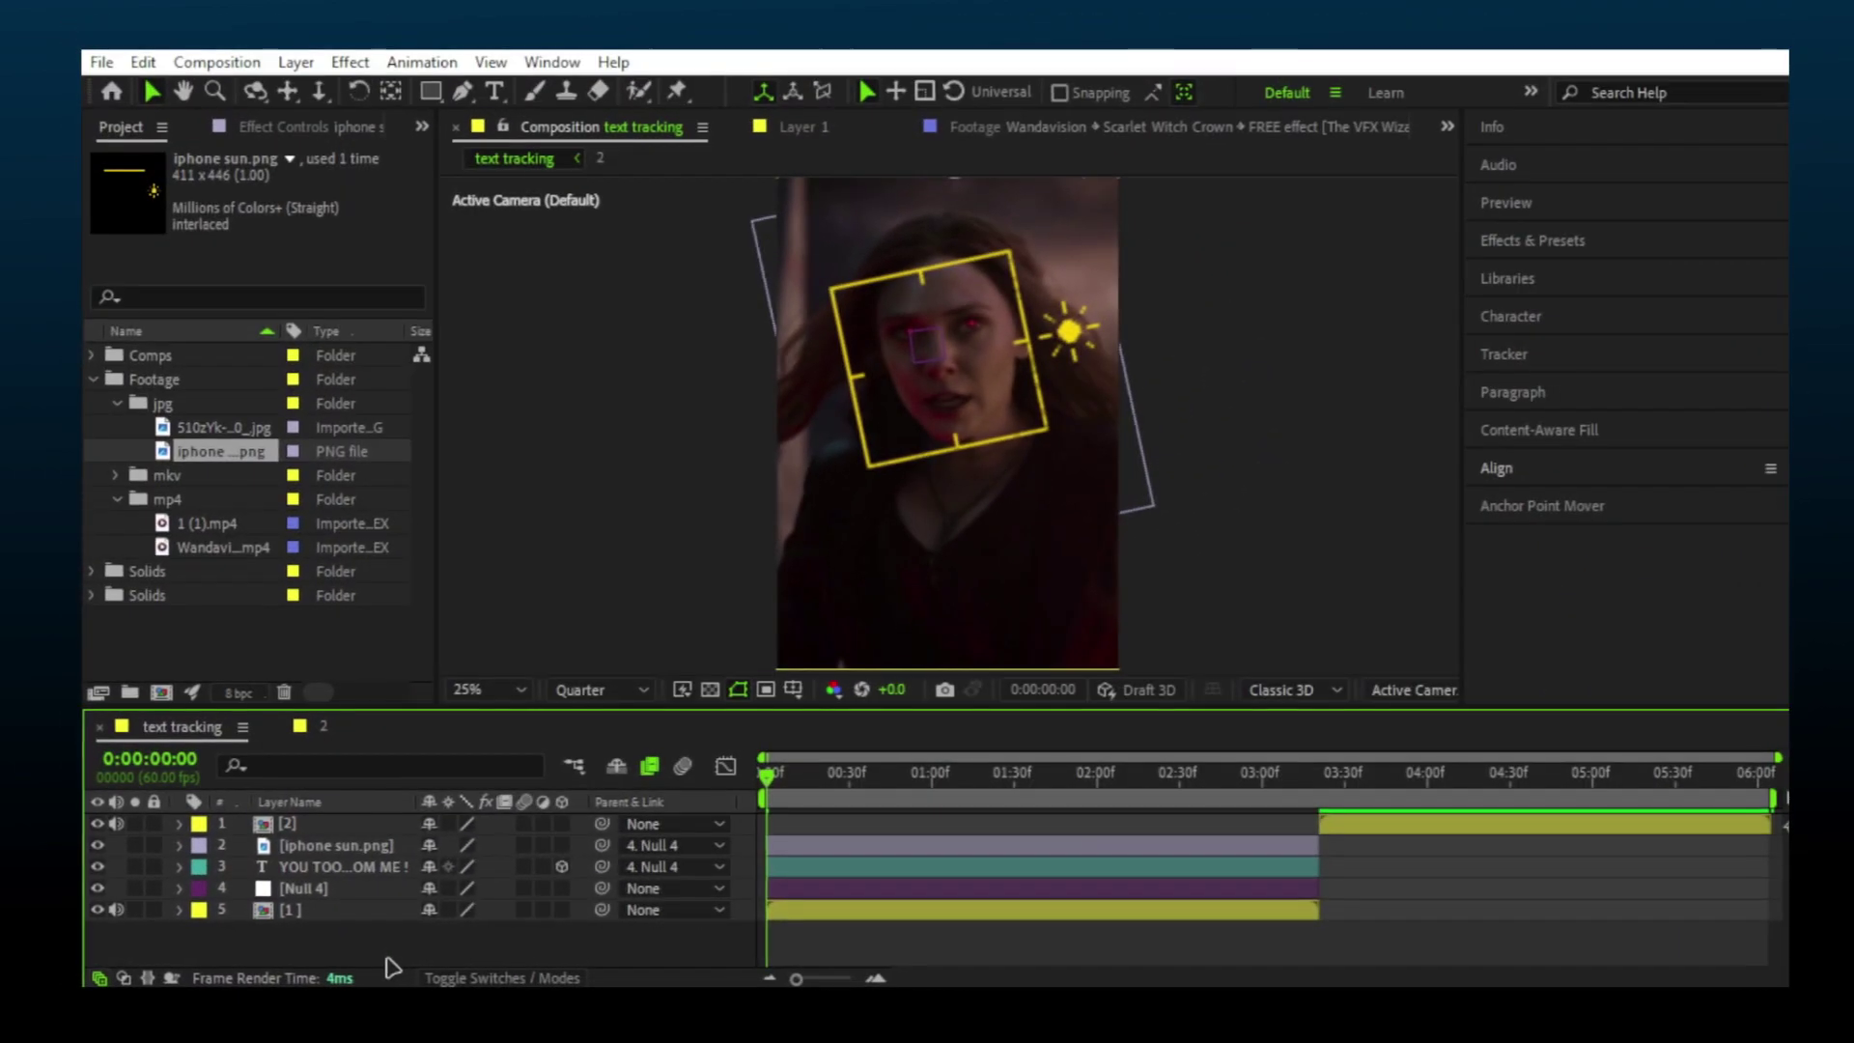
pyautogui.press('space')
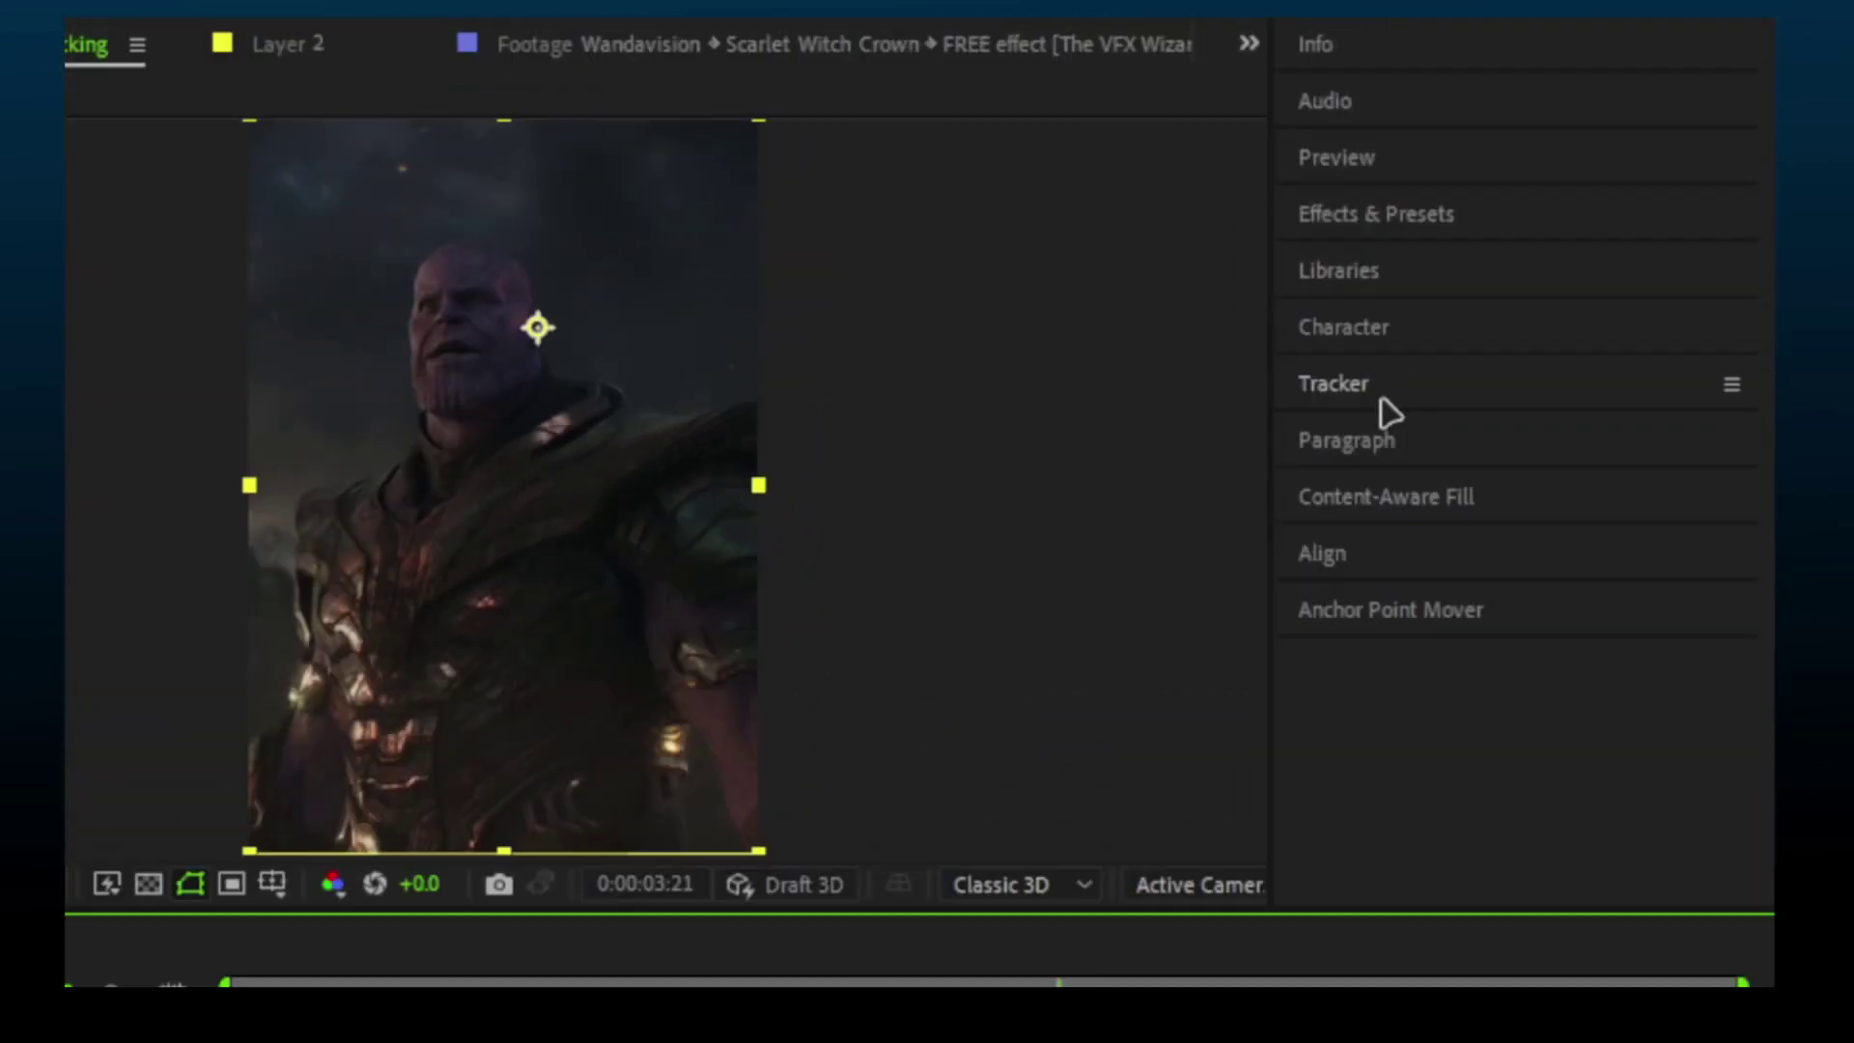
# Set up Stabilize Motion on the clip 2 layer with the track point on the character's ear, and analyze forward
pyautogui.click(1473, 272)
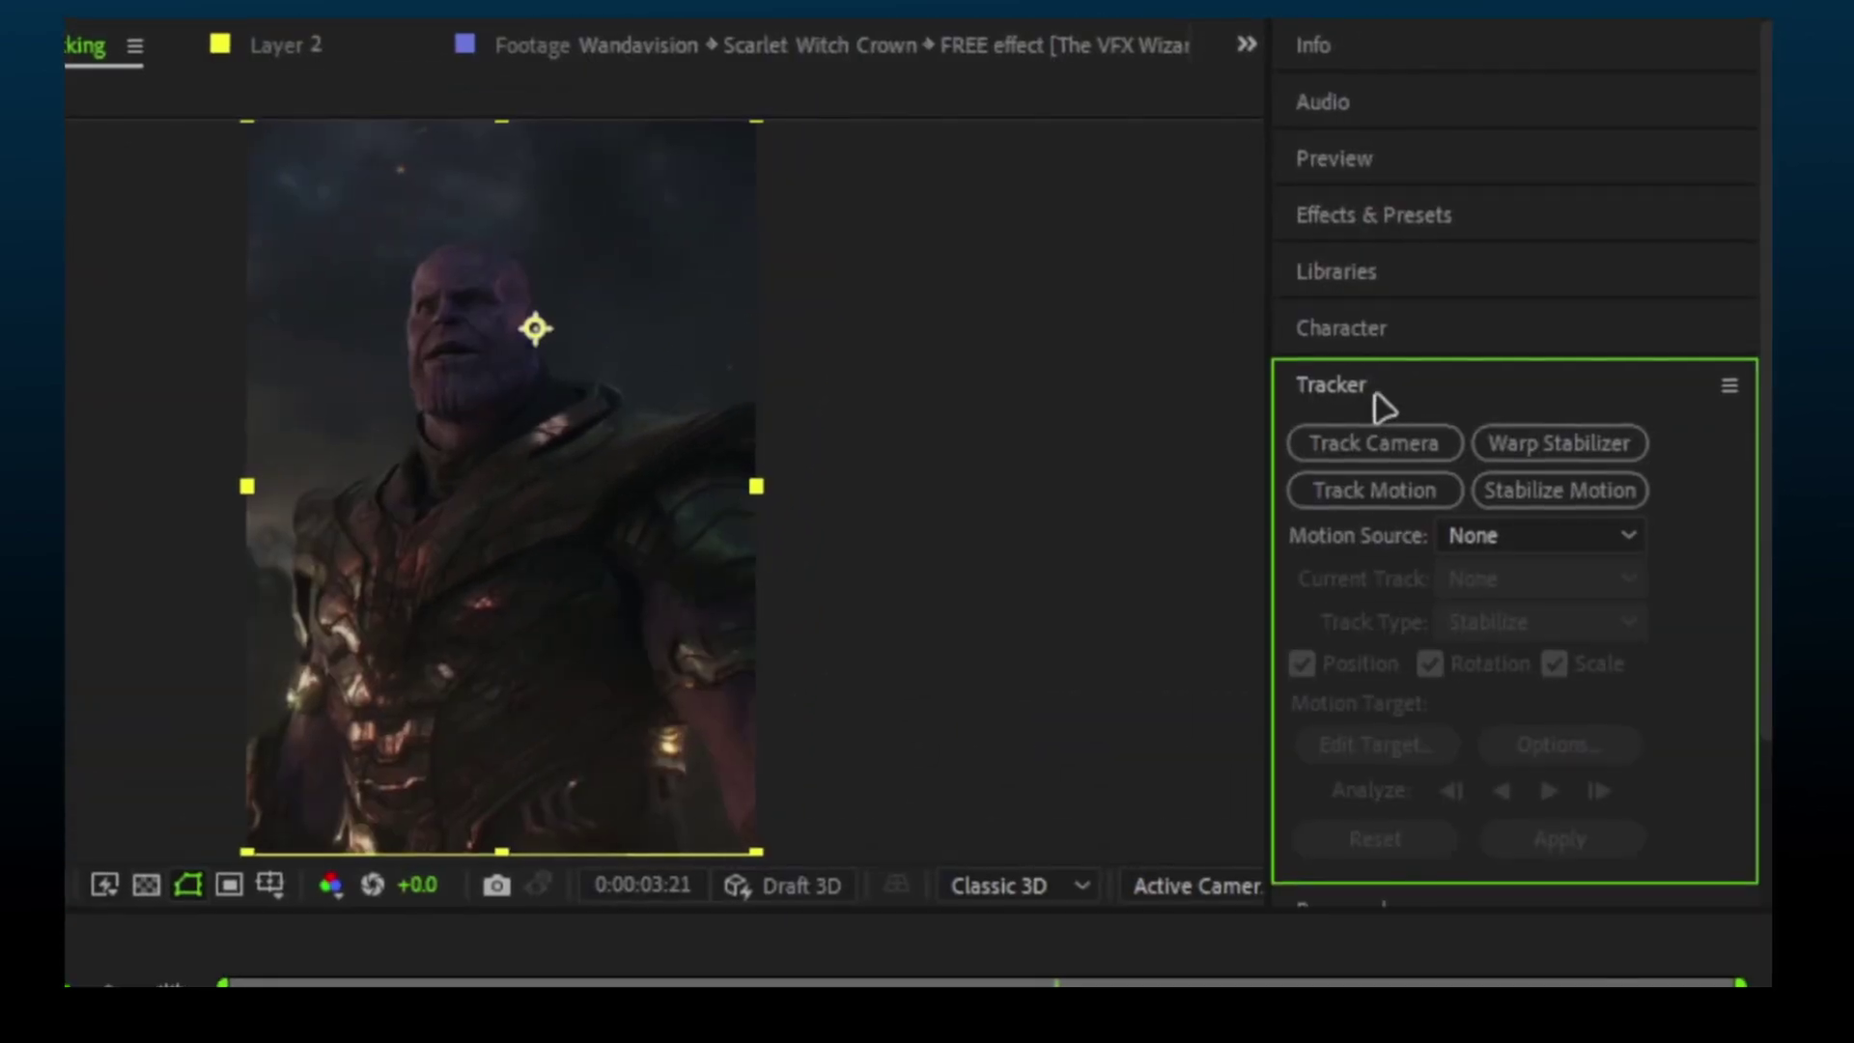
pyautogui.click(1555, 494)
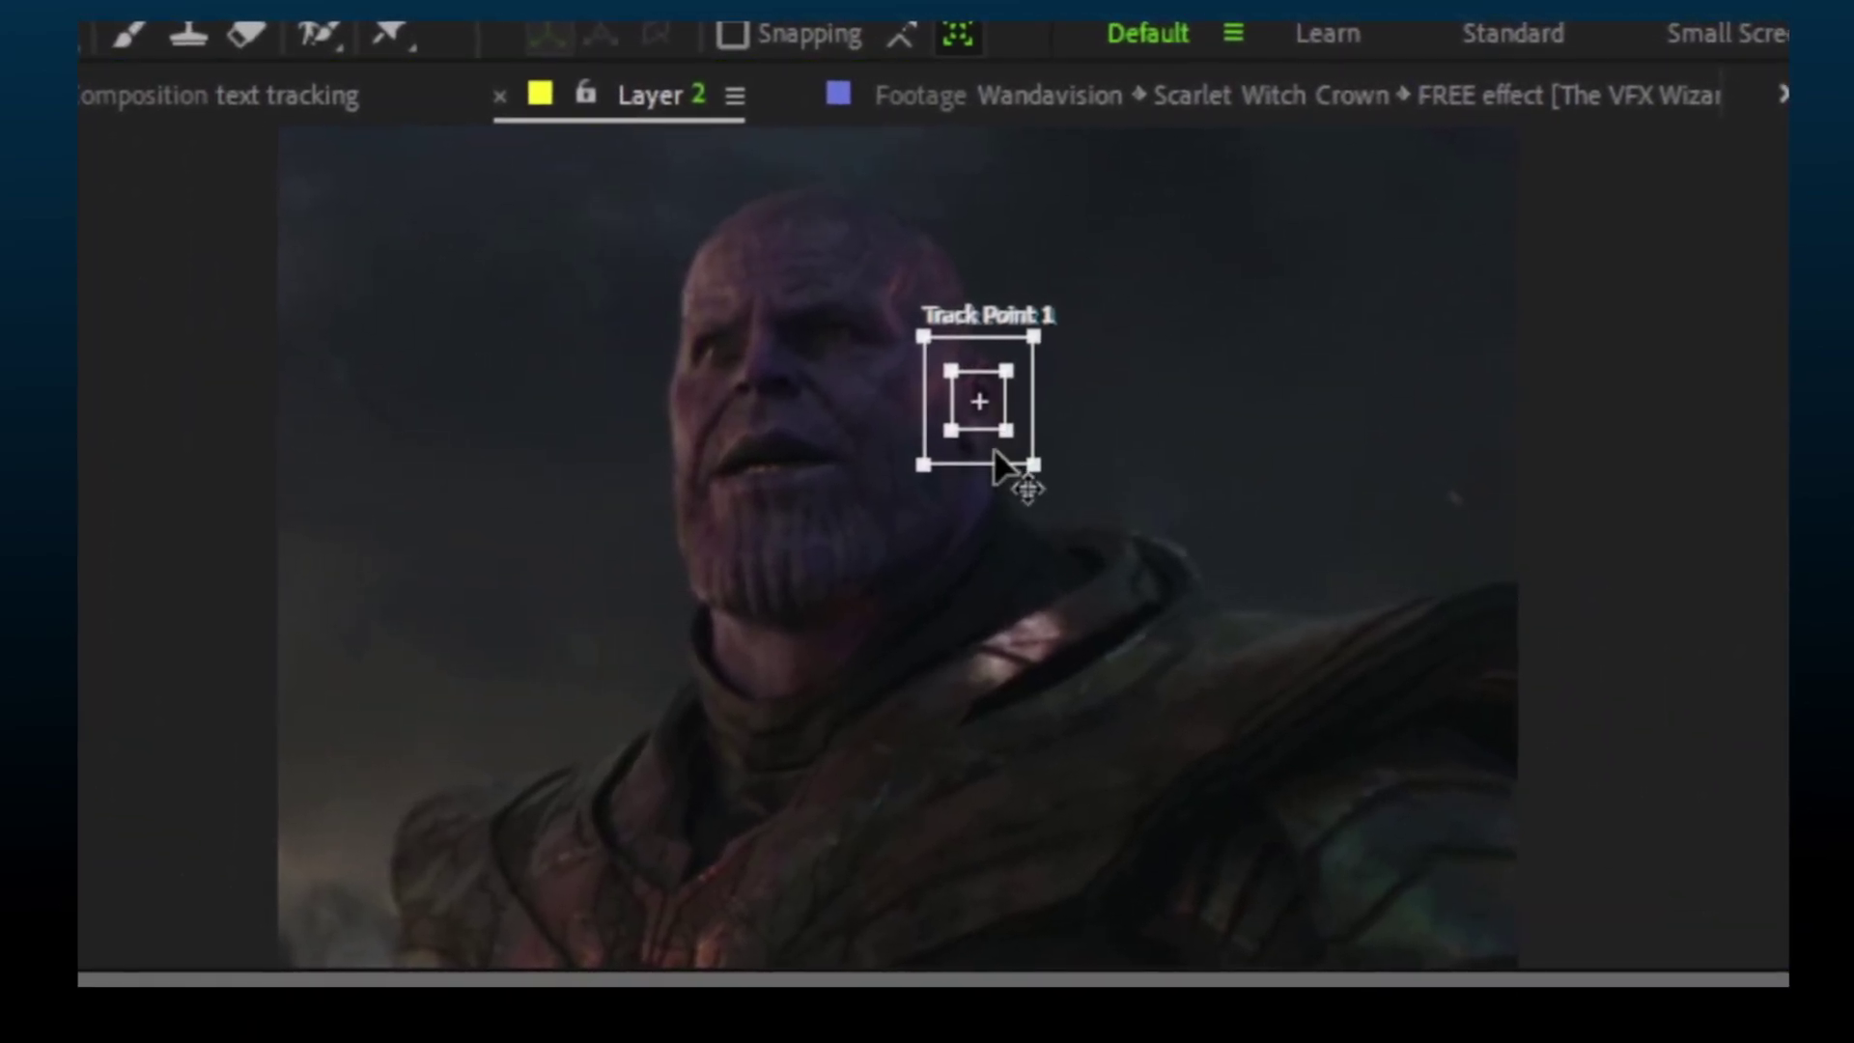
pyautogui.moveTo(993, 448); pyautogui.dragTo(997, 451)
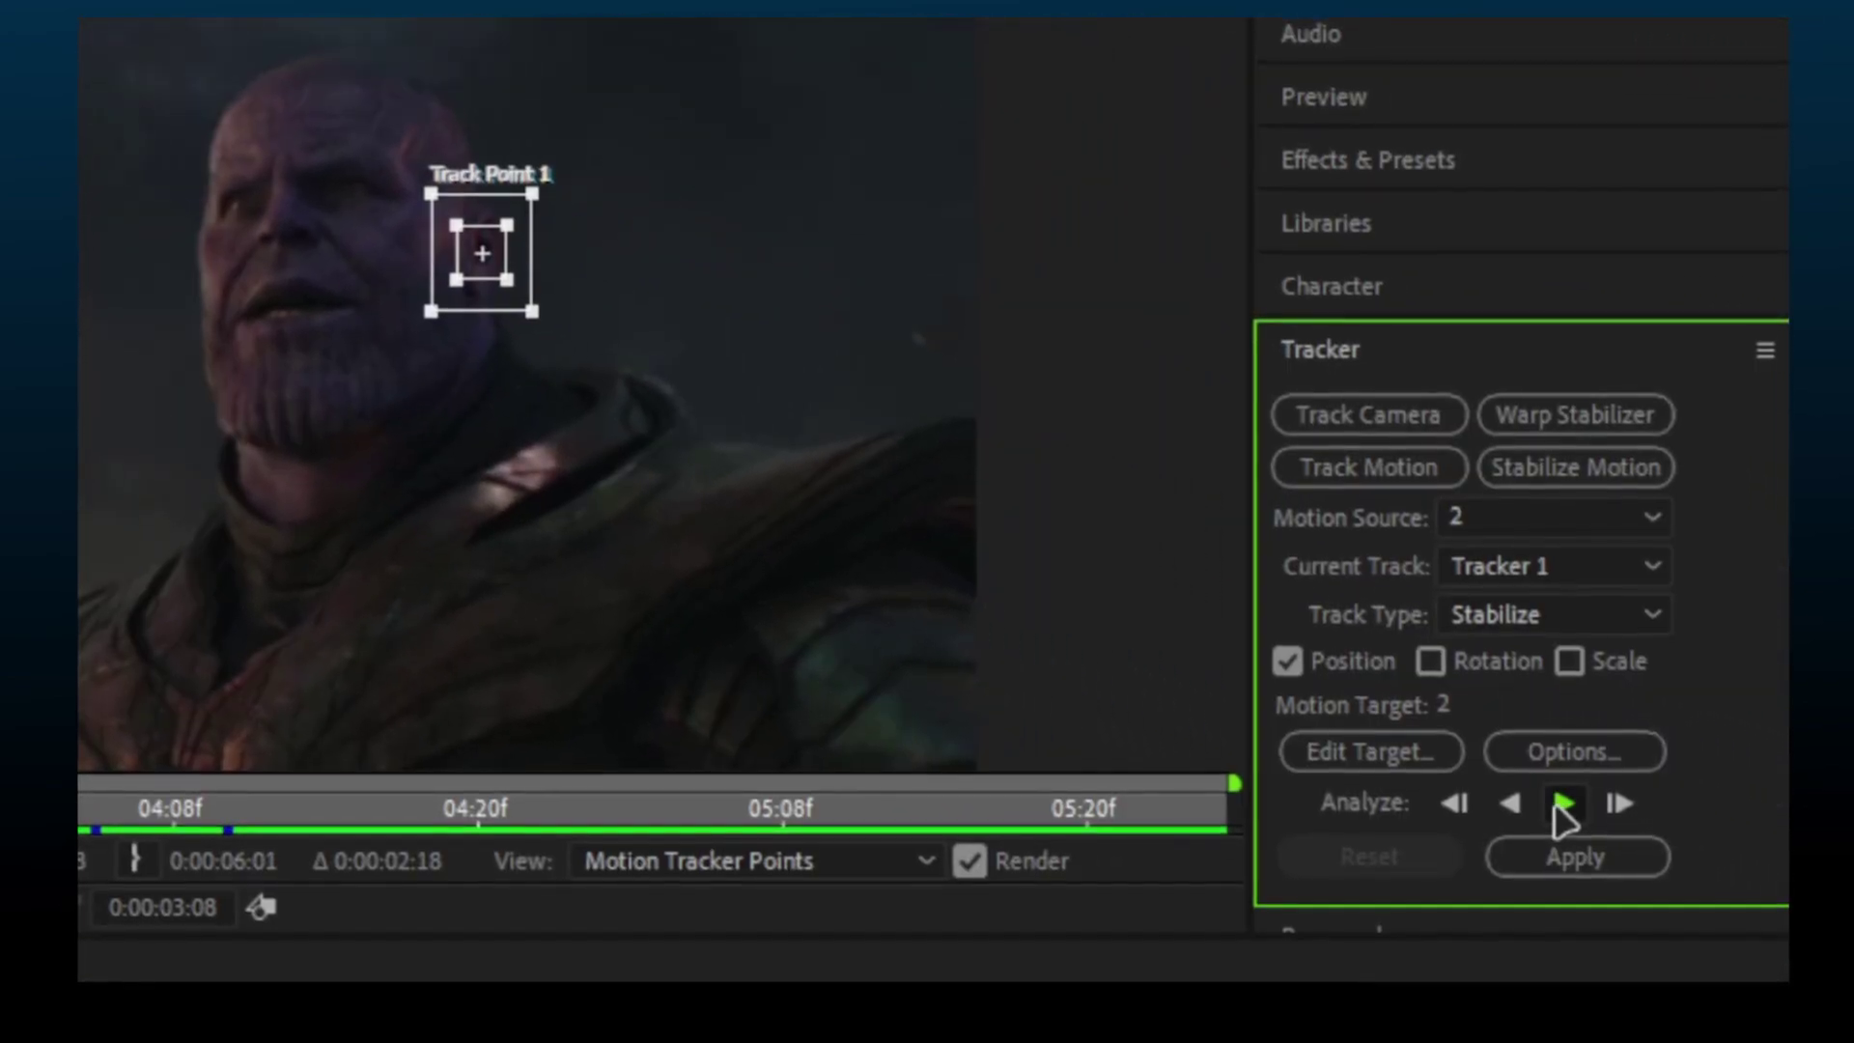
pyautogui.click(1561, 803)
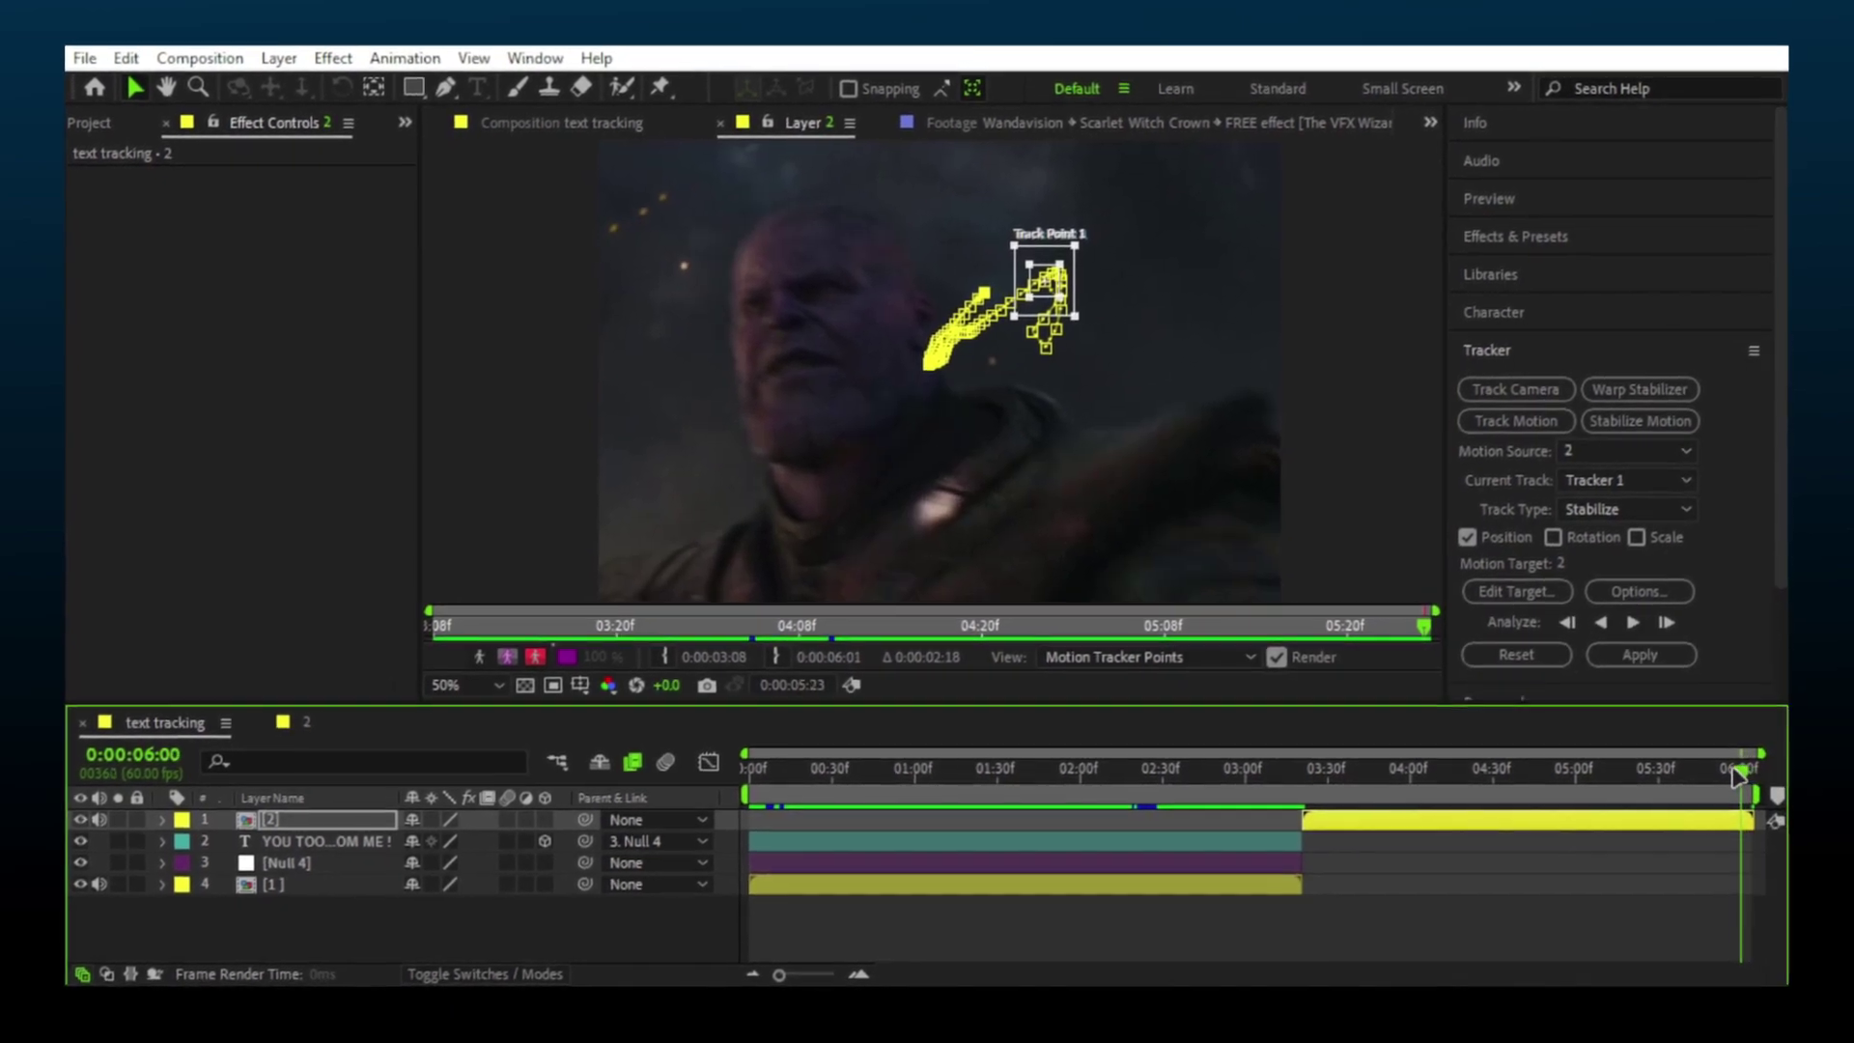
# Correct the drifting track point frame by frame near the end of clip 2, placing it back on the ear
pyautogui.moveTo(1734, 770); pyautogui.dragTo(1718, 771)
pyautogui.click(1662, 621)
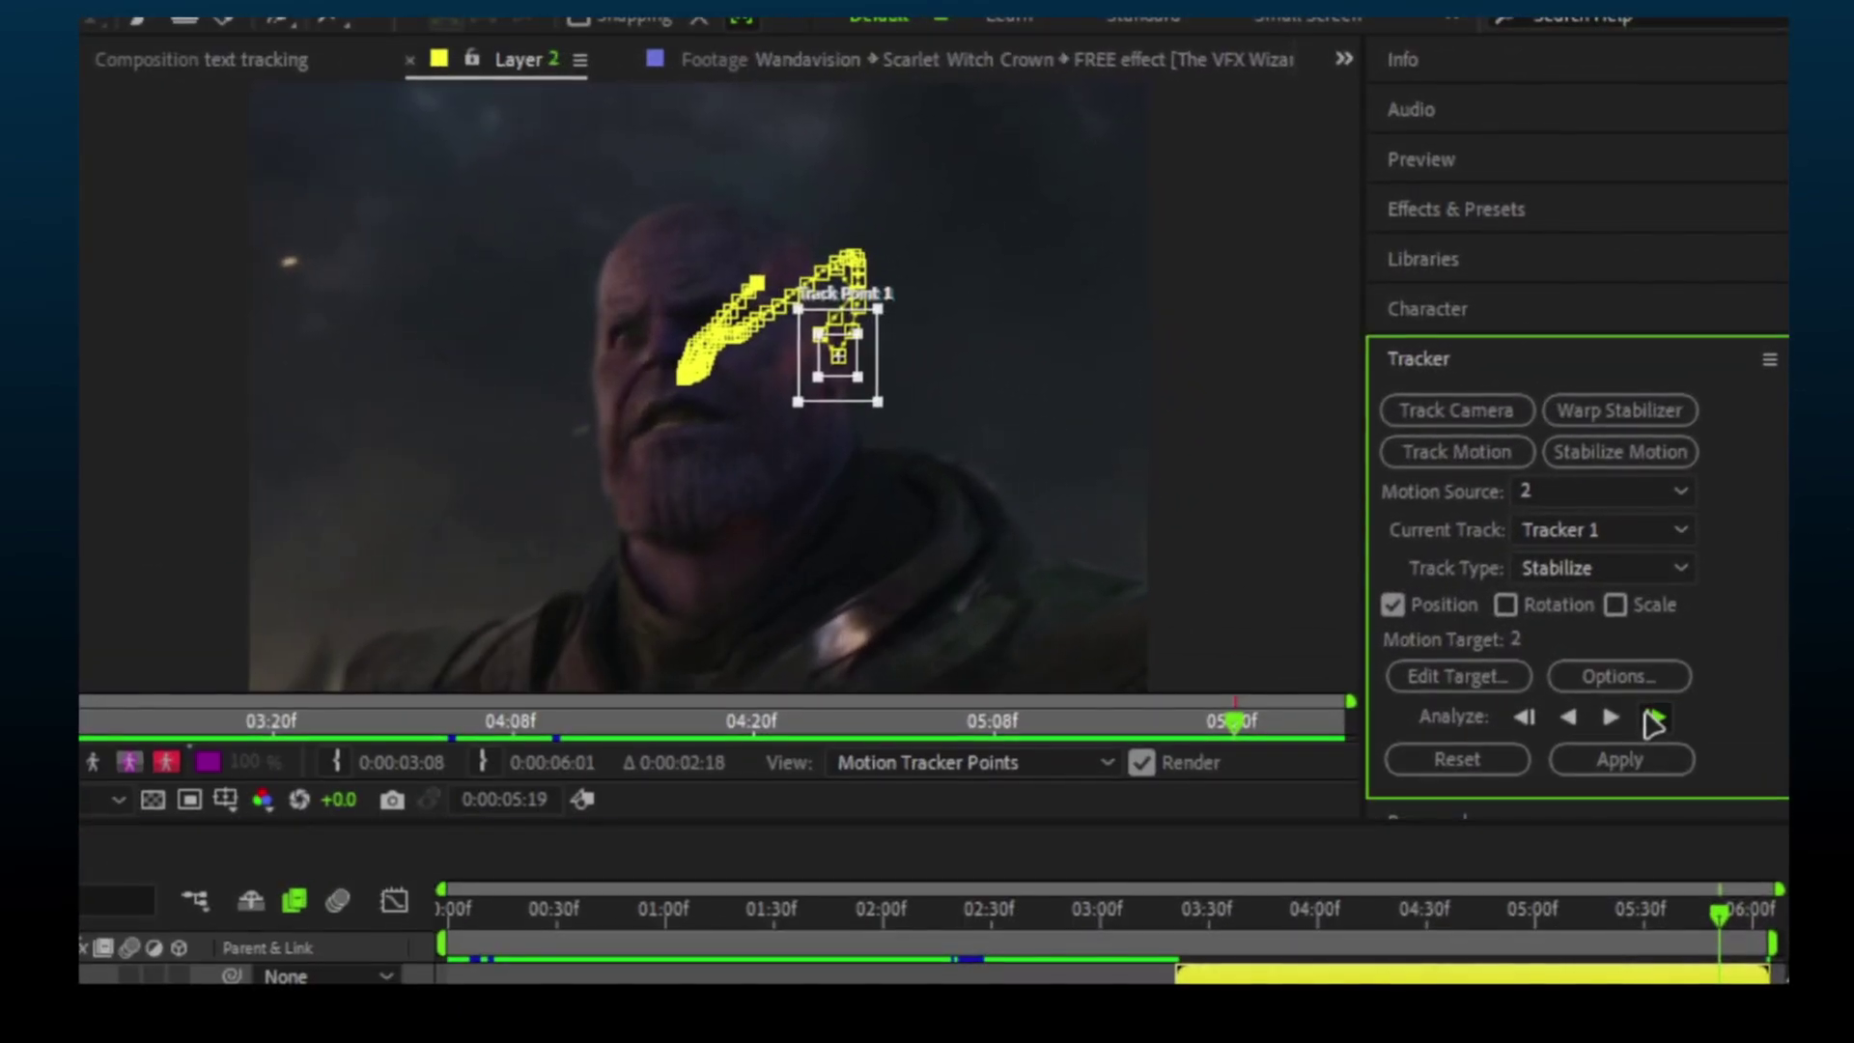
pyautogui.click(1654, 716)
pyautogui.scroll(1, 645, 349)
pyautogui.click(701, 462)
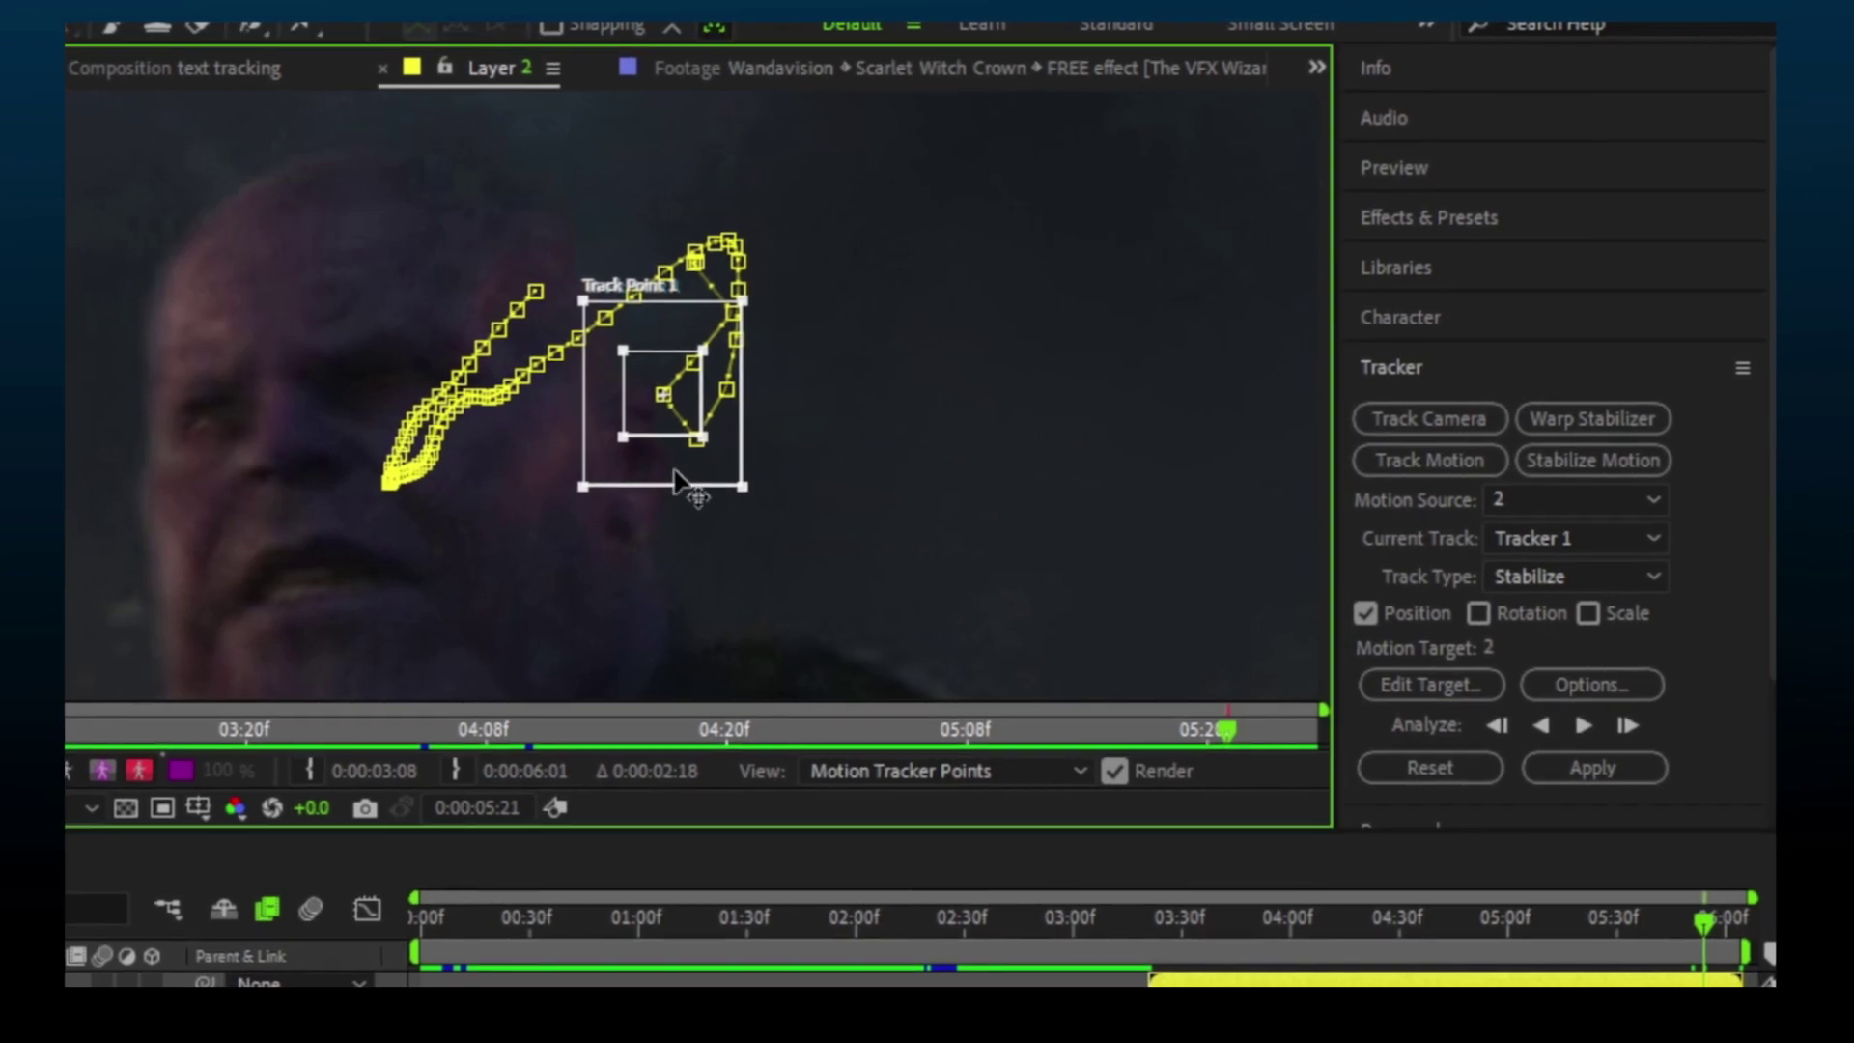
pyautogui.moveTo(675, 470); pyautogui.dragTo(558, 533)
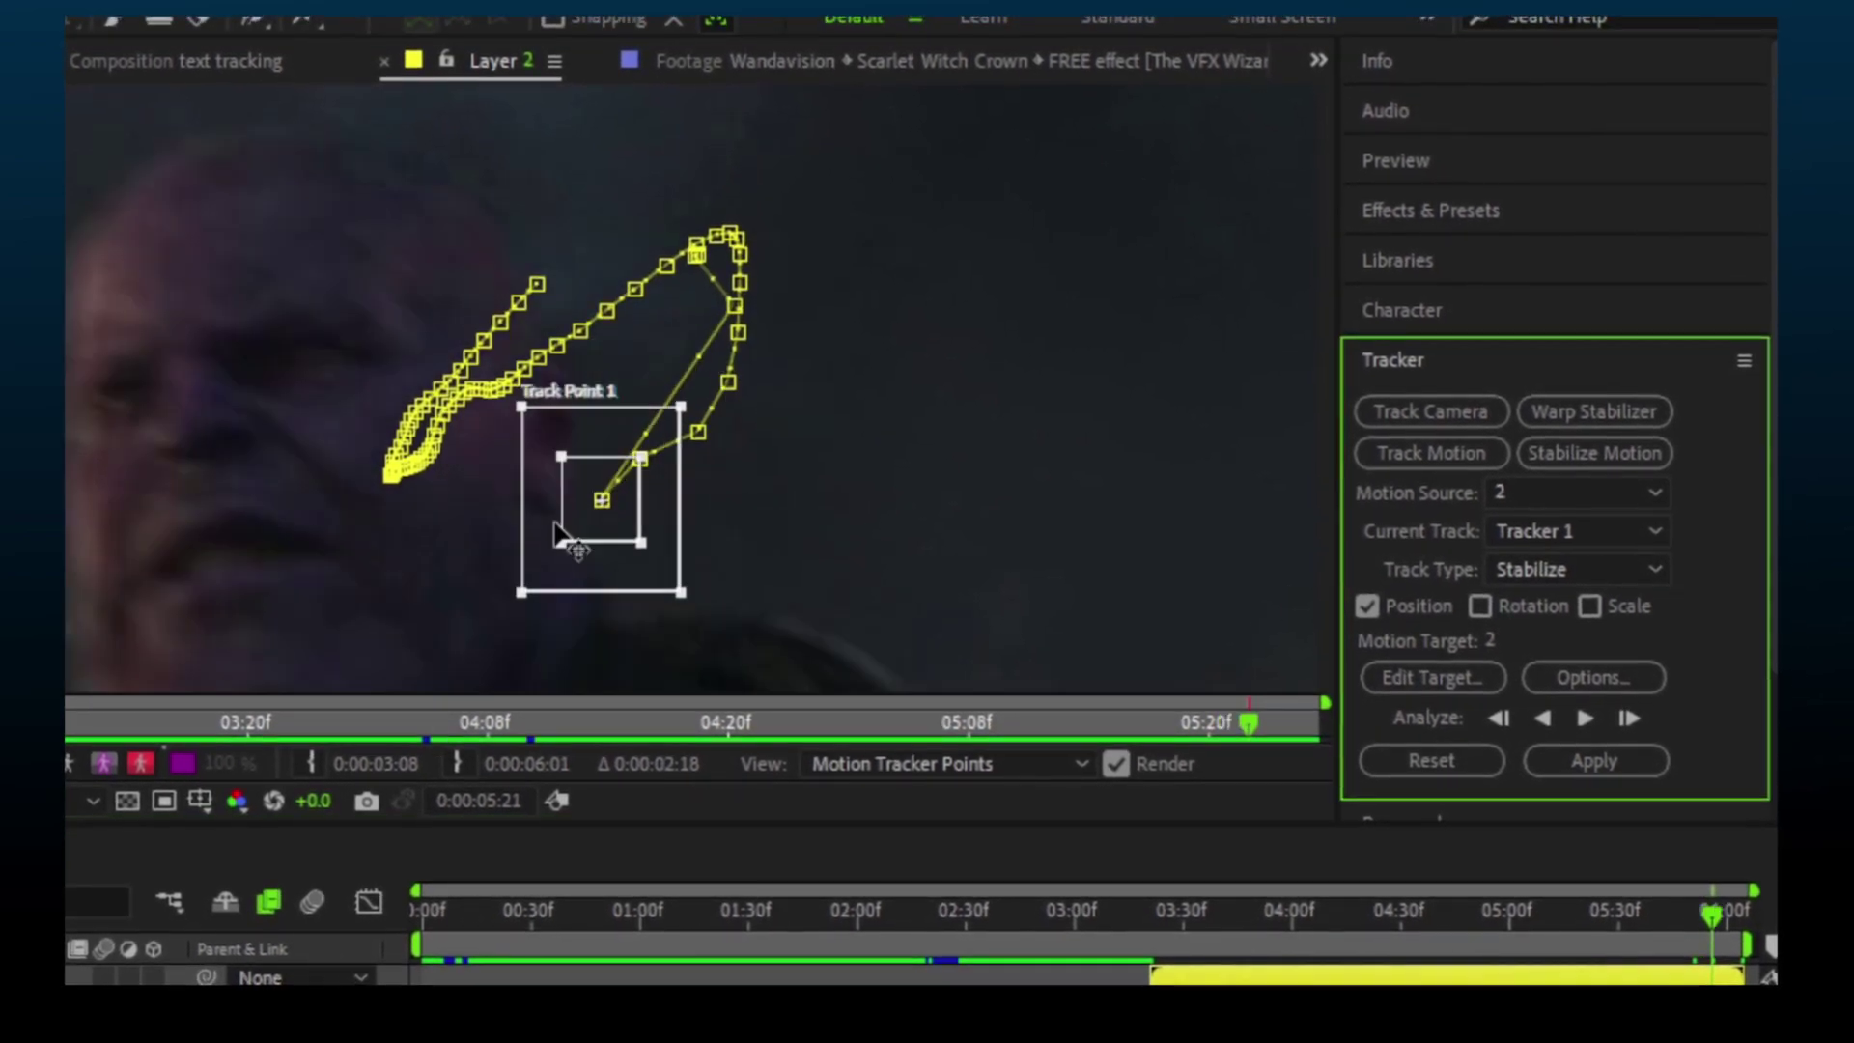
pyautogui.click(1642, 718)
pyautogui.moveTo(553, 444); pyautogui.dragTo(317, 391)
pyautogui.moveTo(1294, 907); pyautogui.dragTo(1156, 900)
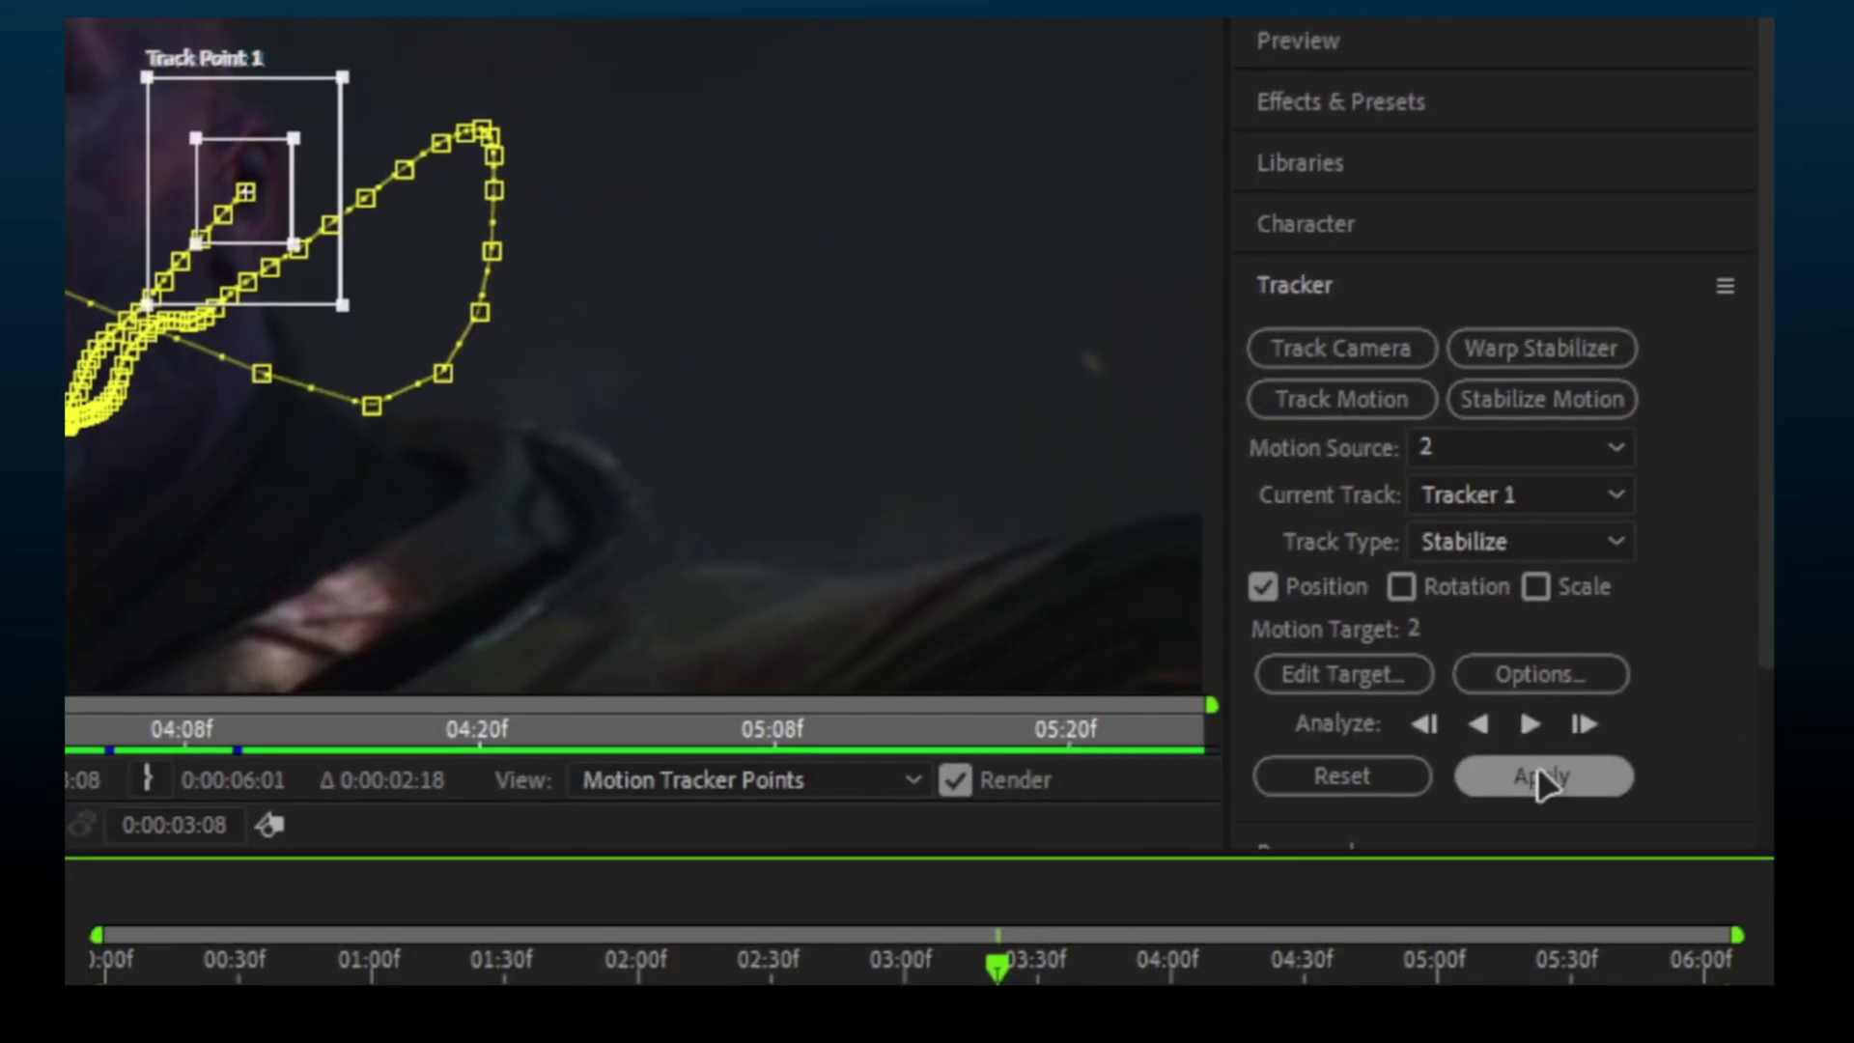
# Apply the position stabilization to the clip 2 layer and scrub through the stabilized clip
pyautogui.click(1584, 578)
pyautogui.click(1001, 596)
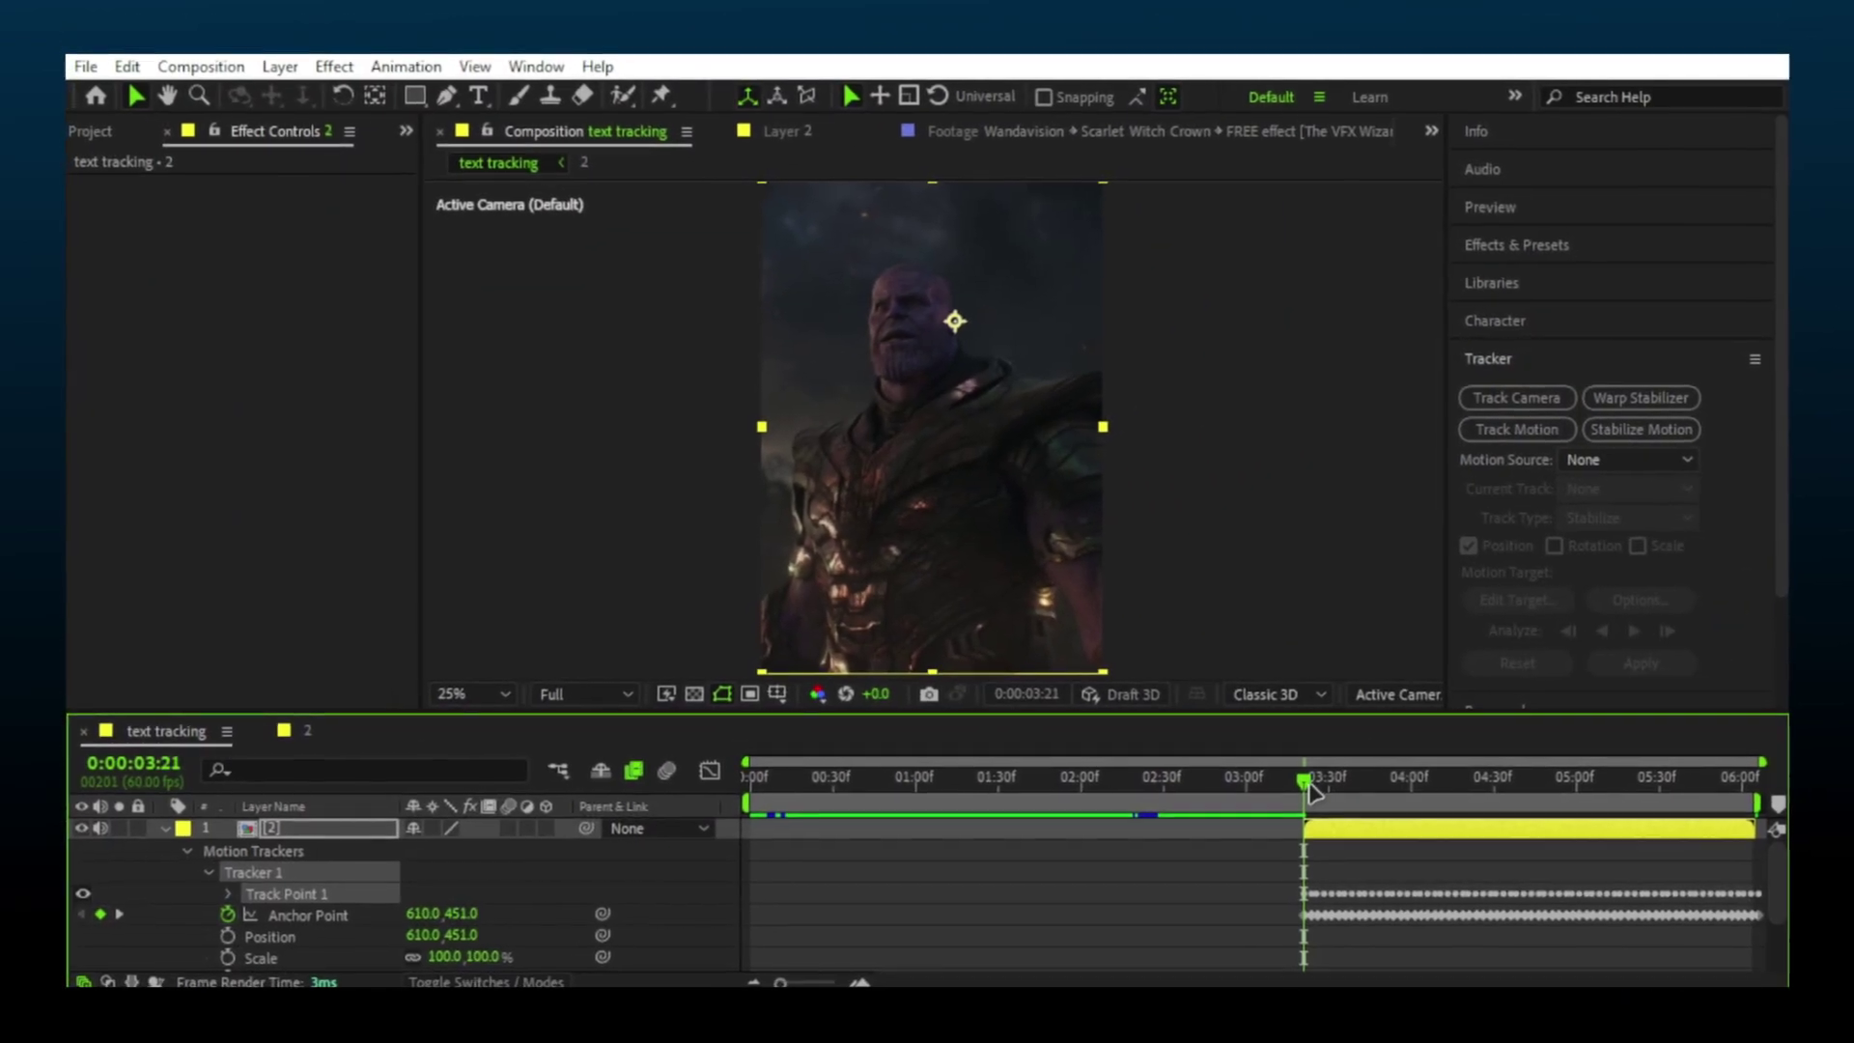
pyautogui.moveTo(1312, 792); pyautogui.dragTo(1380, 784)
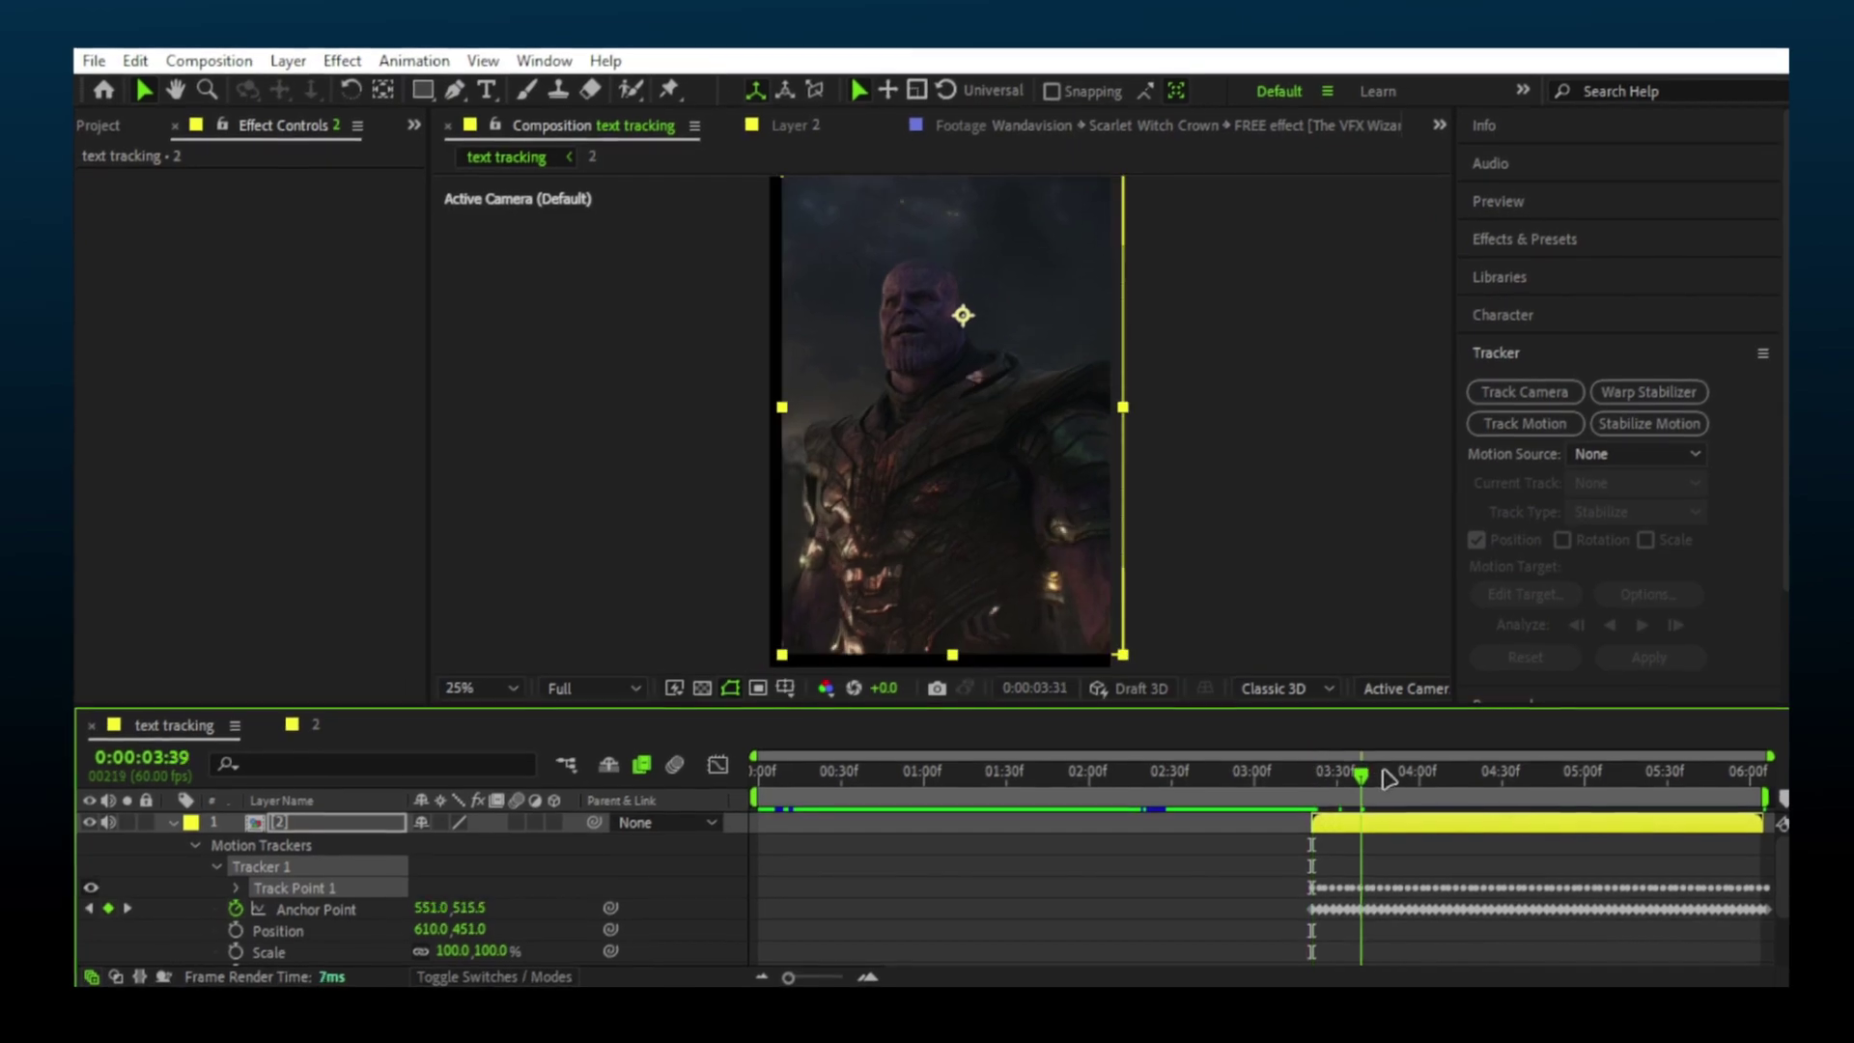
pyautogui.moveTo(1561, 778); pyautogui.dragTo(1388, 776)
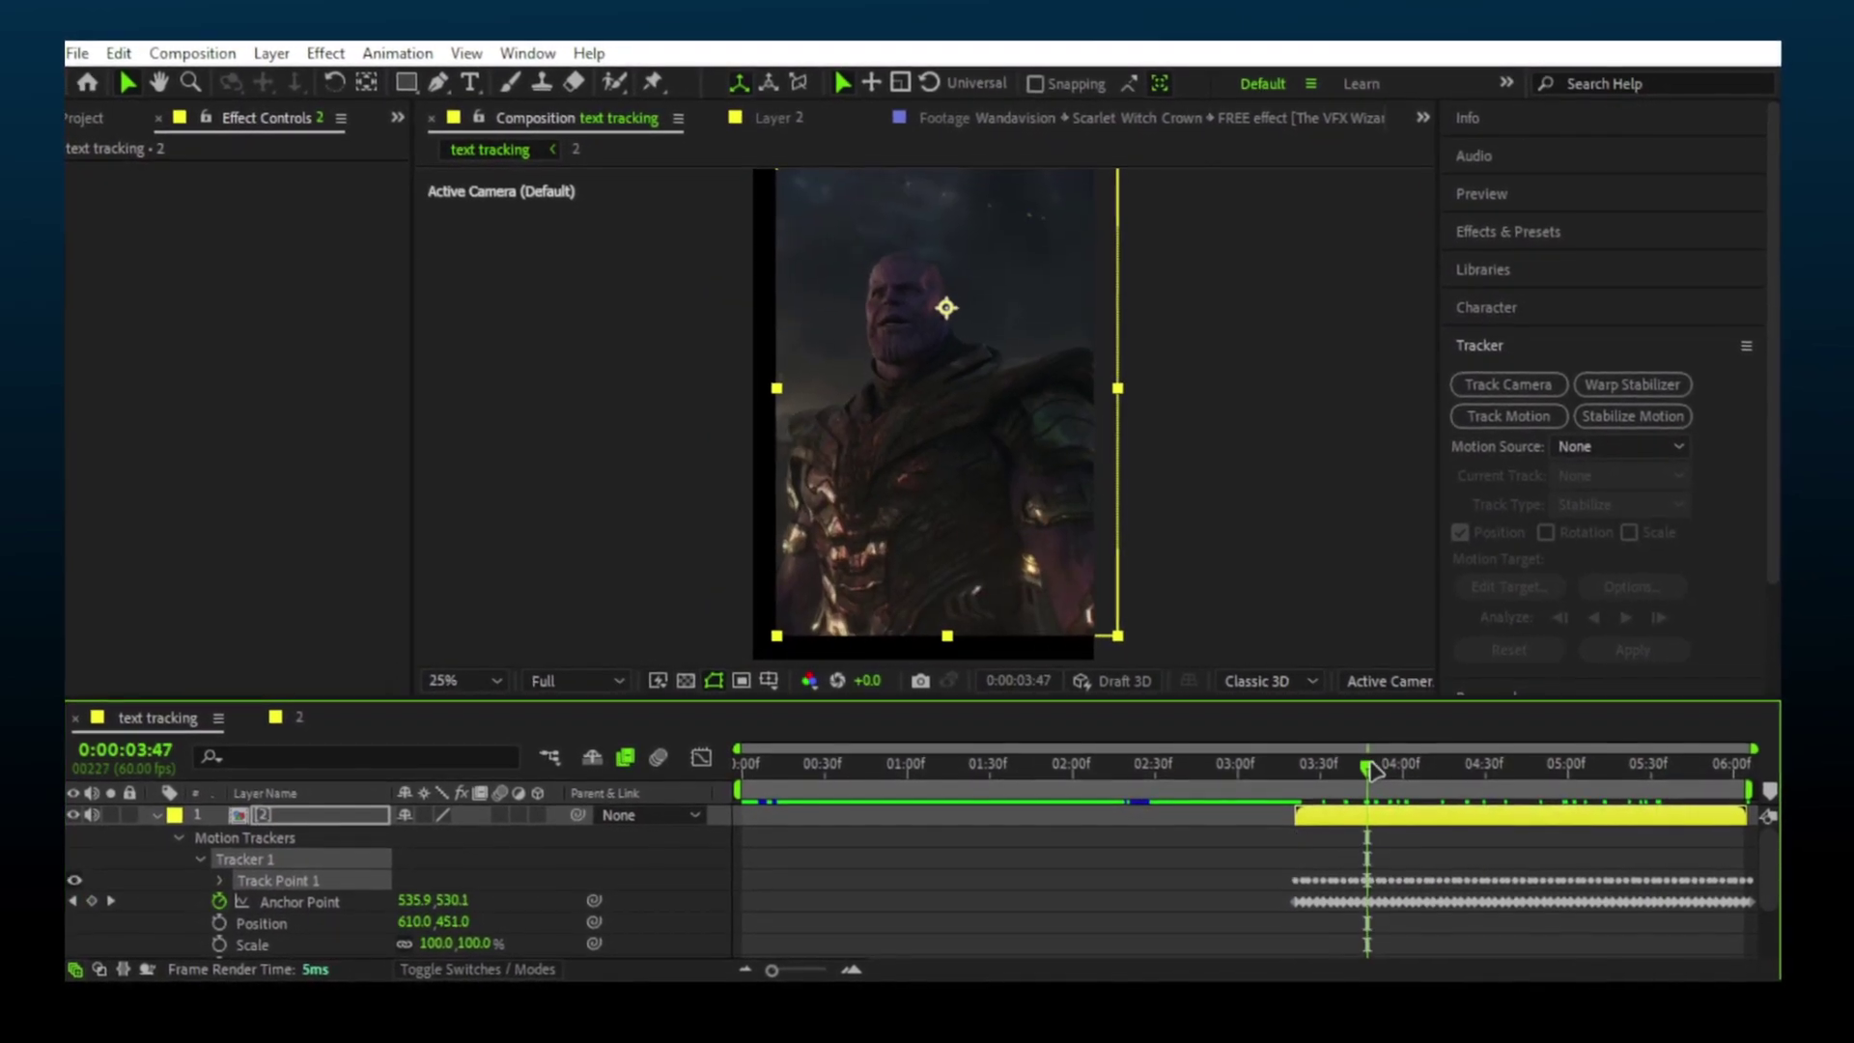
# Scale the clip 2 layer to 117% to cover the exposed borders and check the frame edges through to the clip's end
pyautogui.press('s')
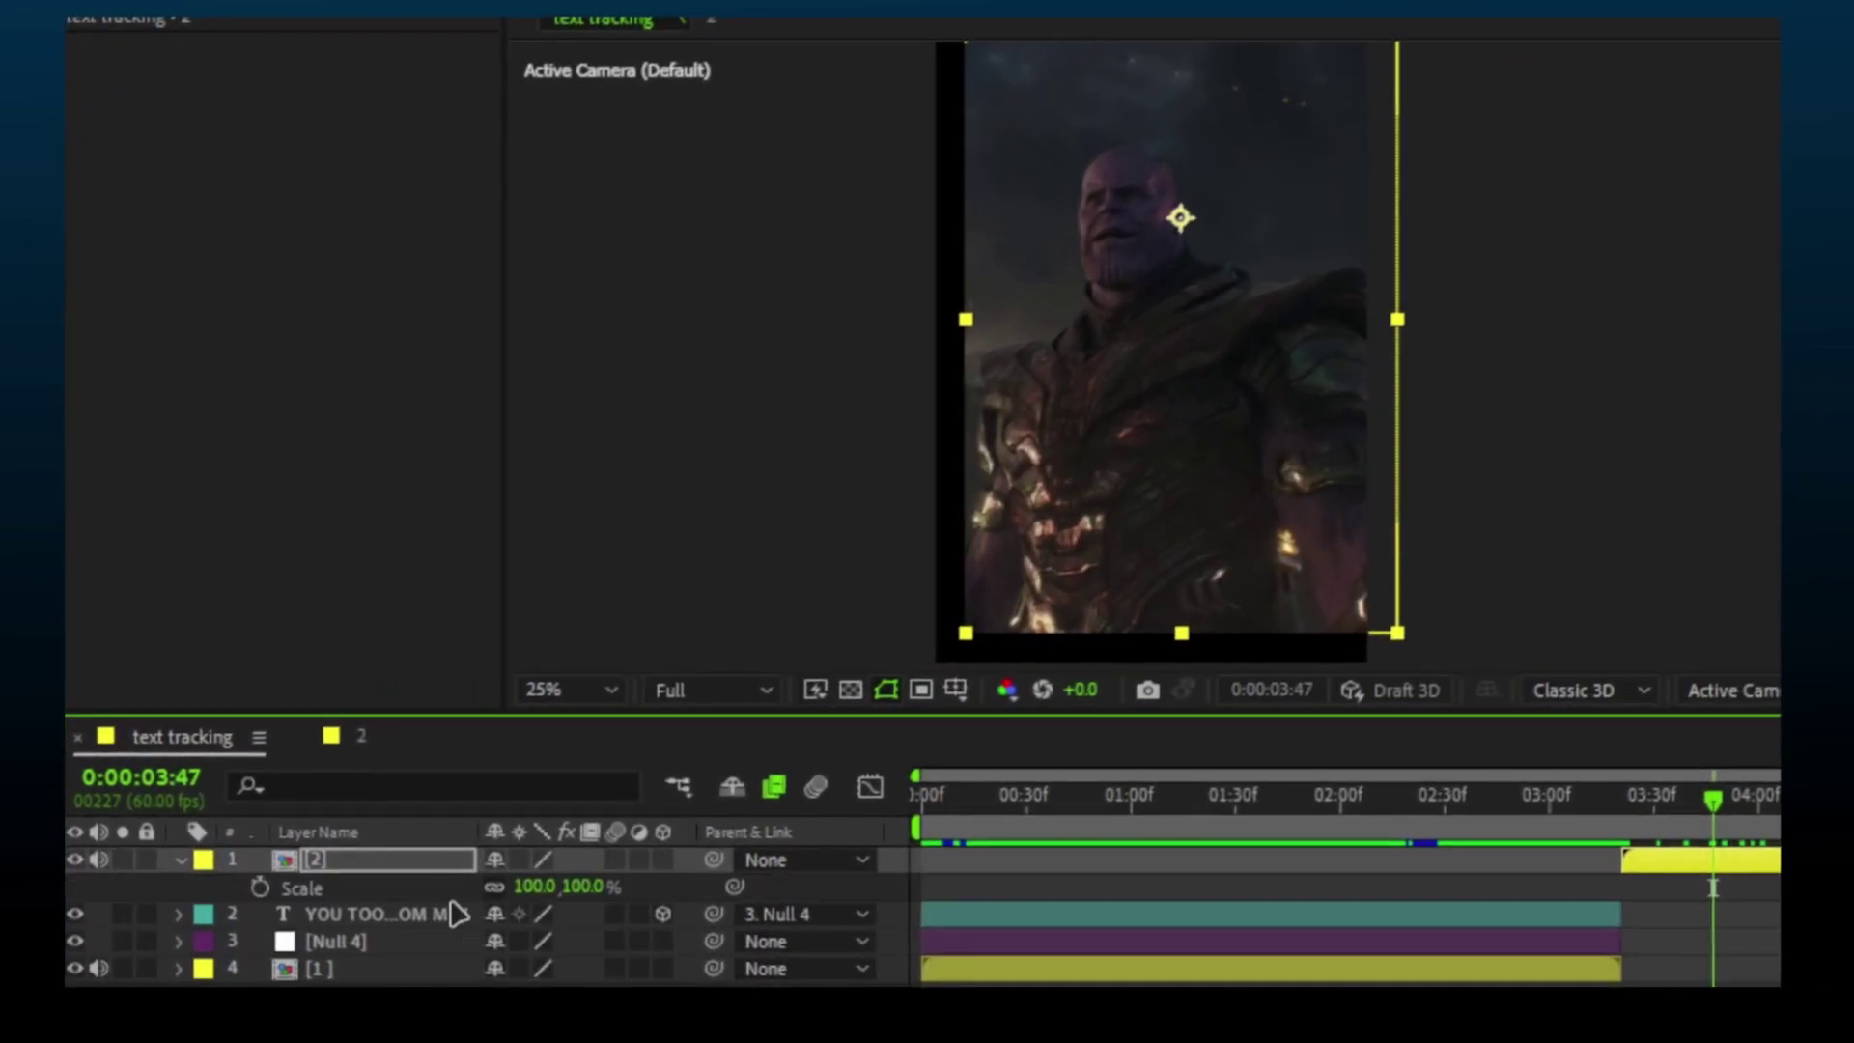
pyautogui.moveTo(541, 882); pyautogui.dragTo(565, 882)
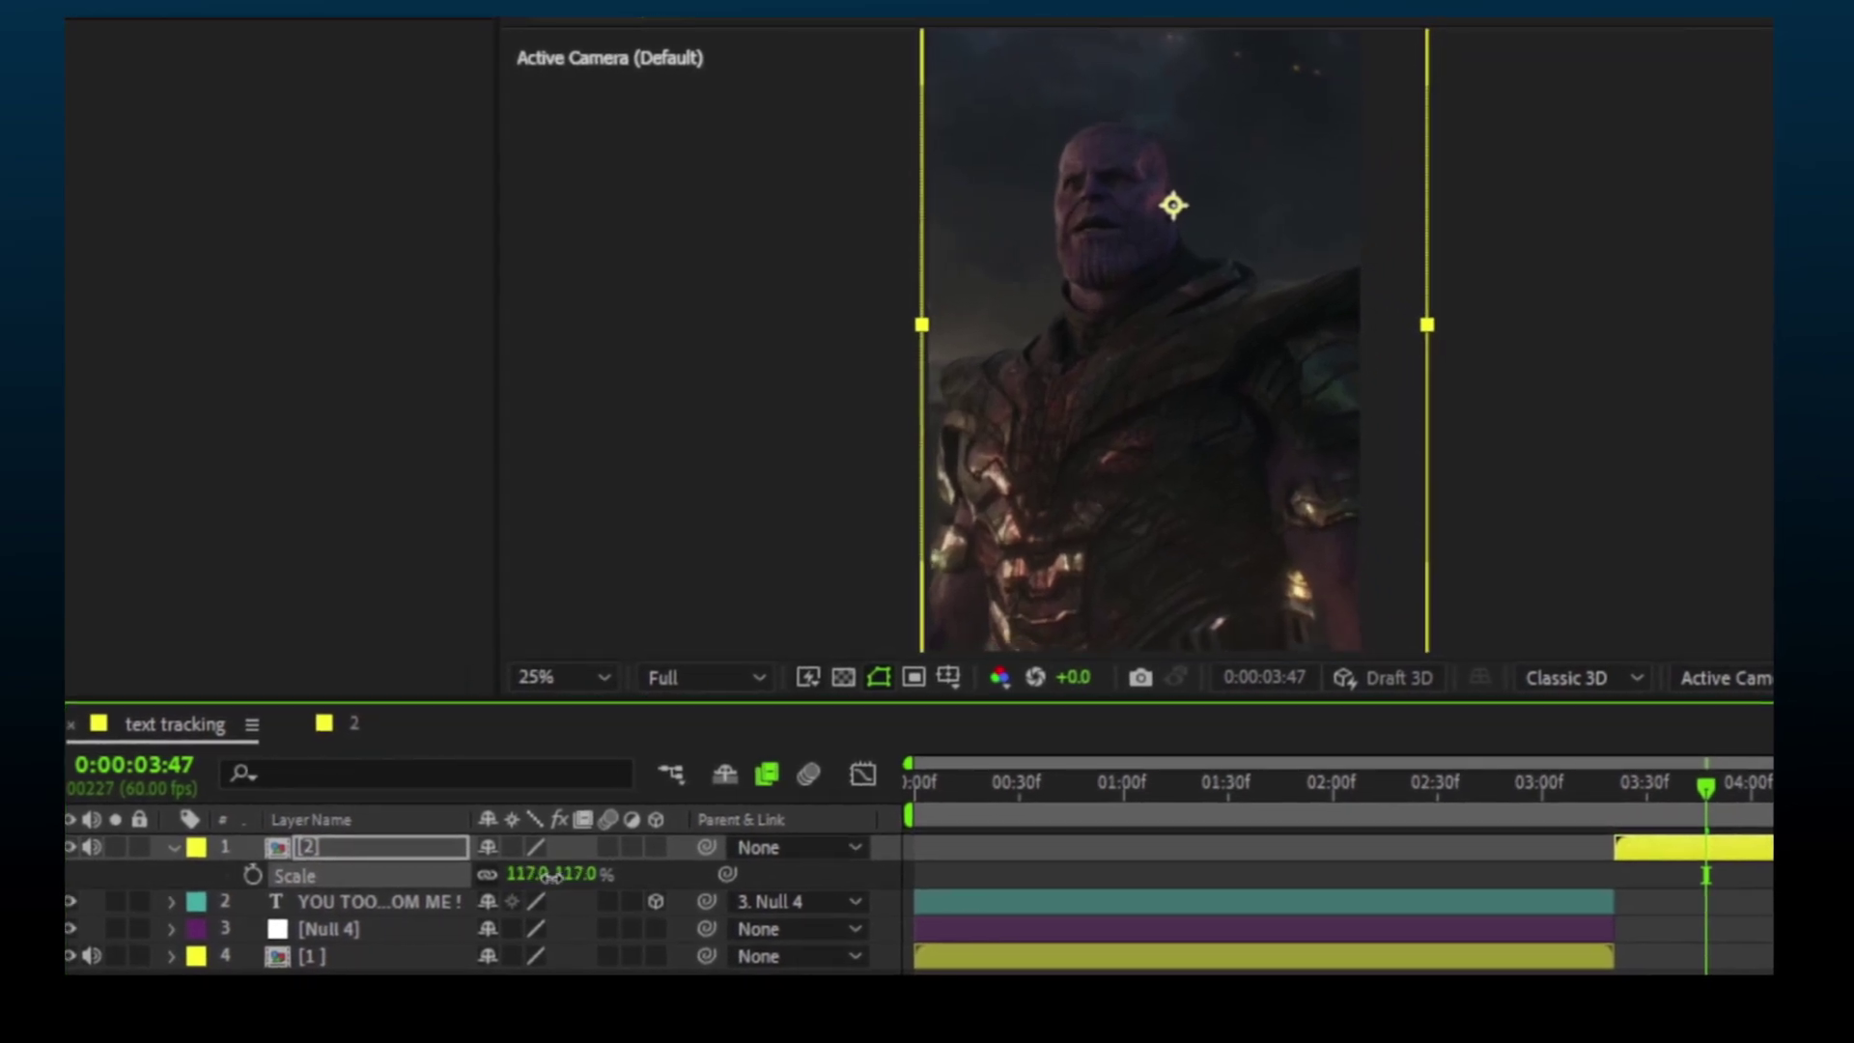
pyautogui.moveTo(1719, 794); pyautogui.dragTo(1760, 794)
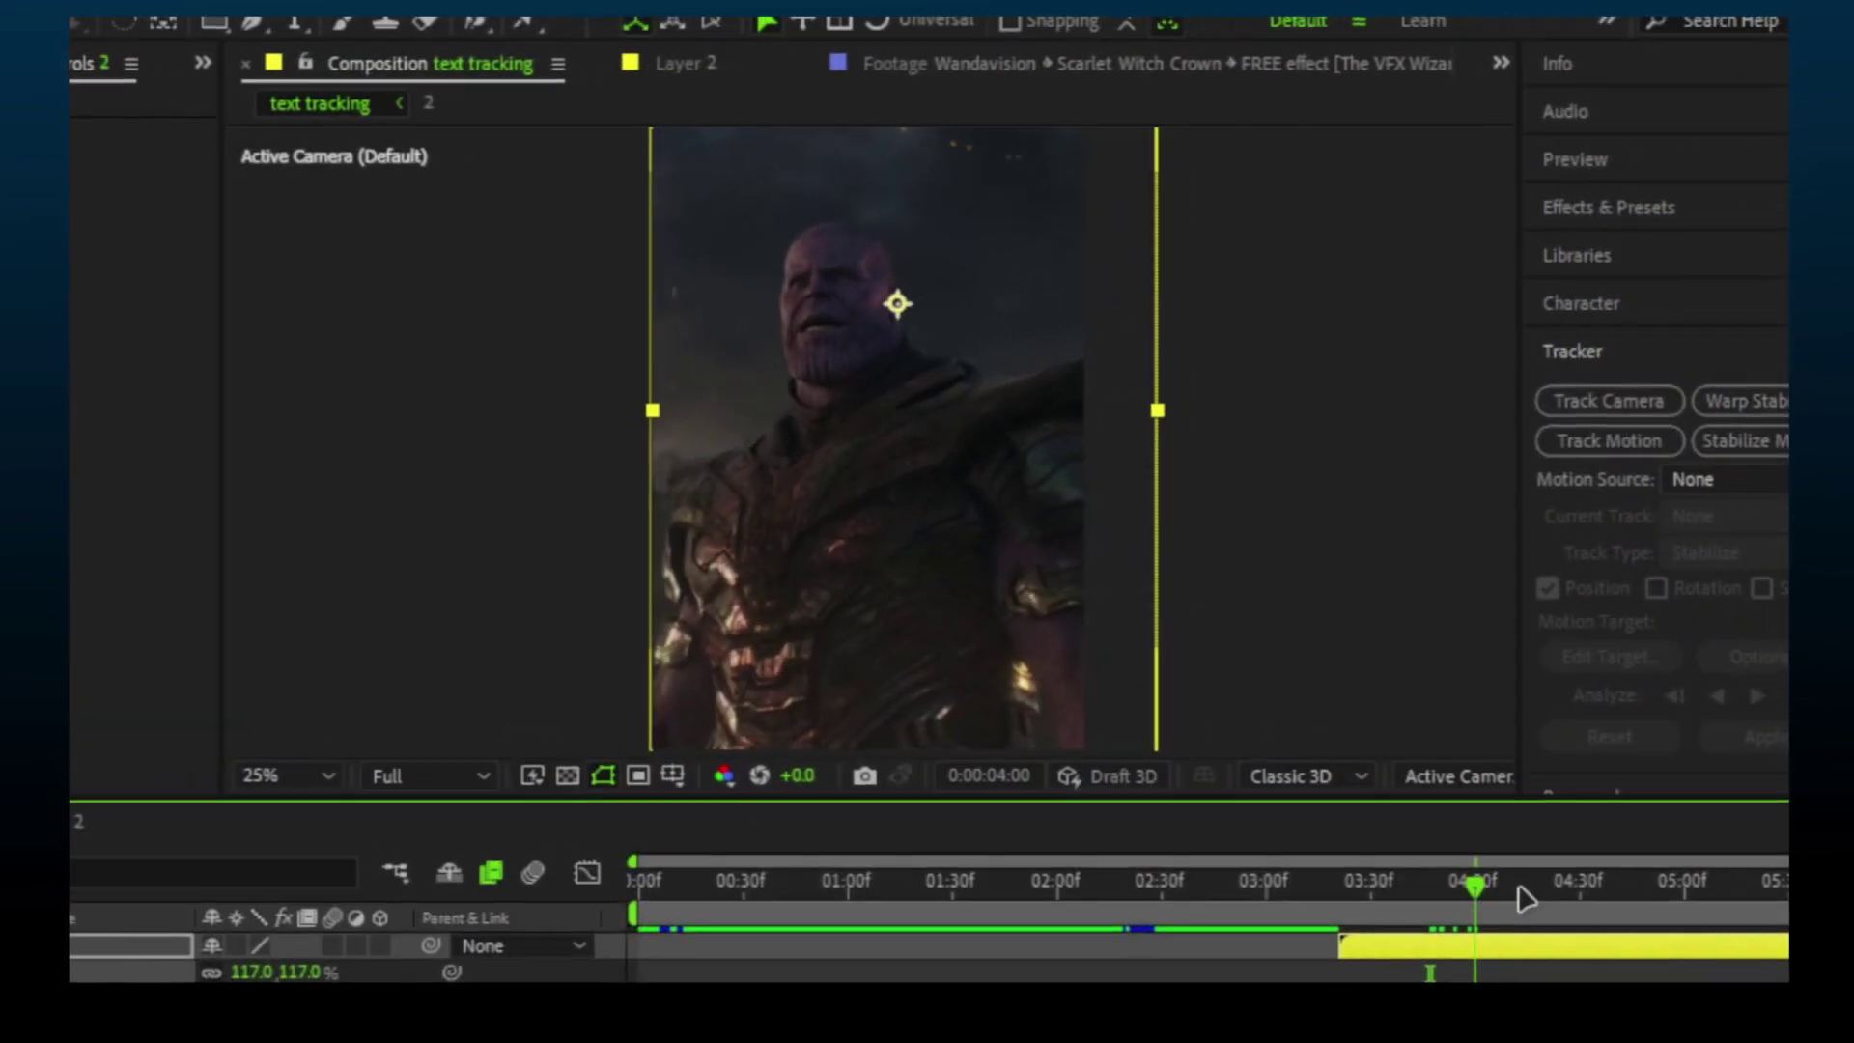
pyautogui.moveTo(1786, 905); pyautogui.dragTo(1850, 909)
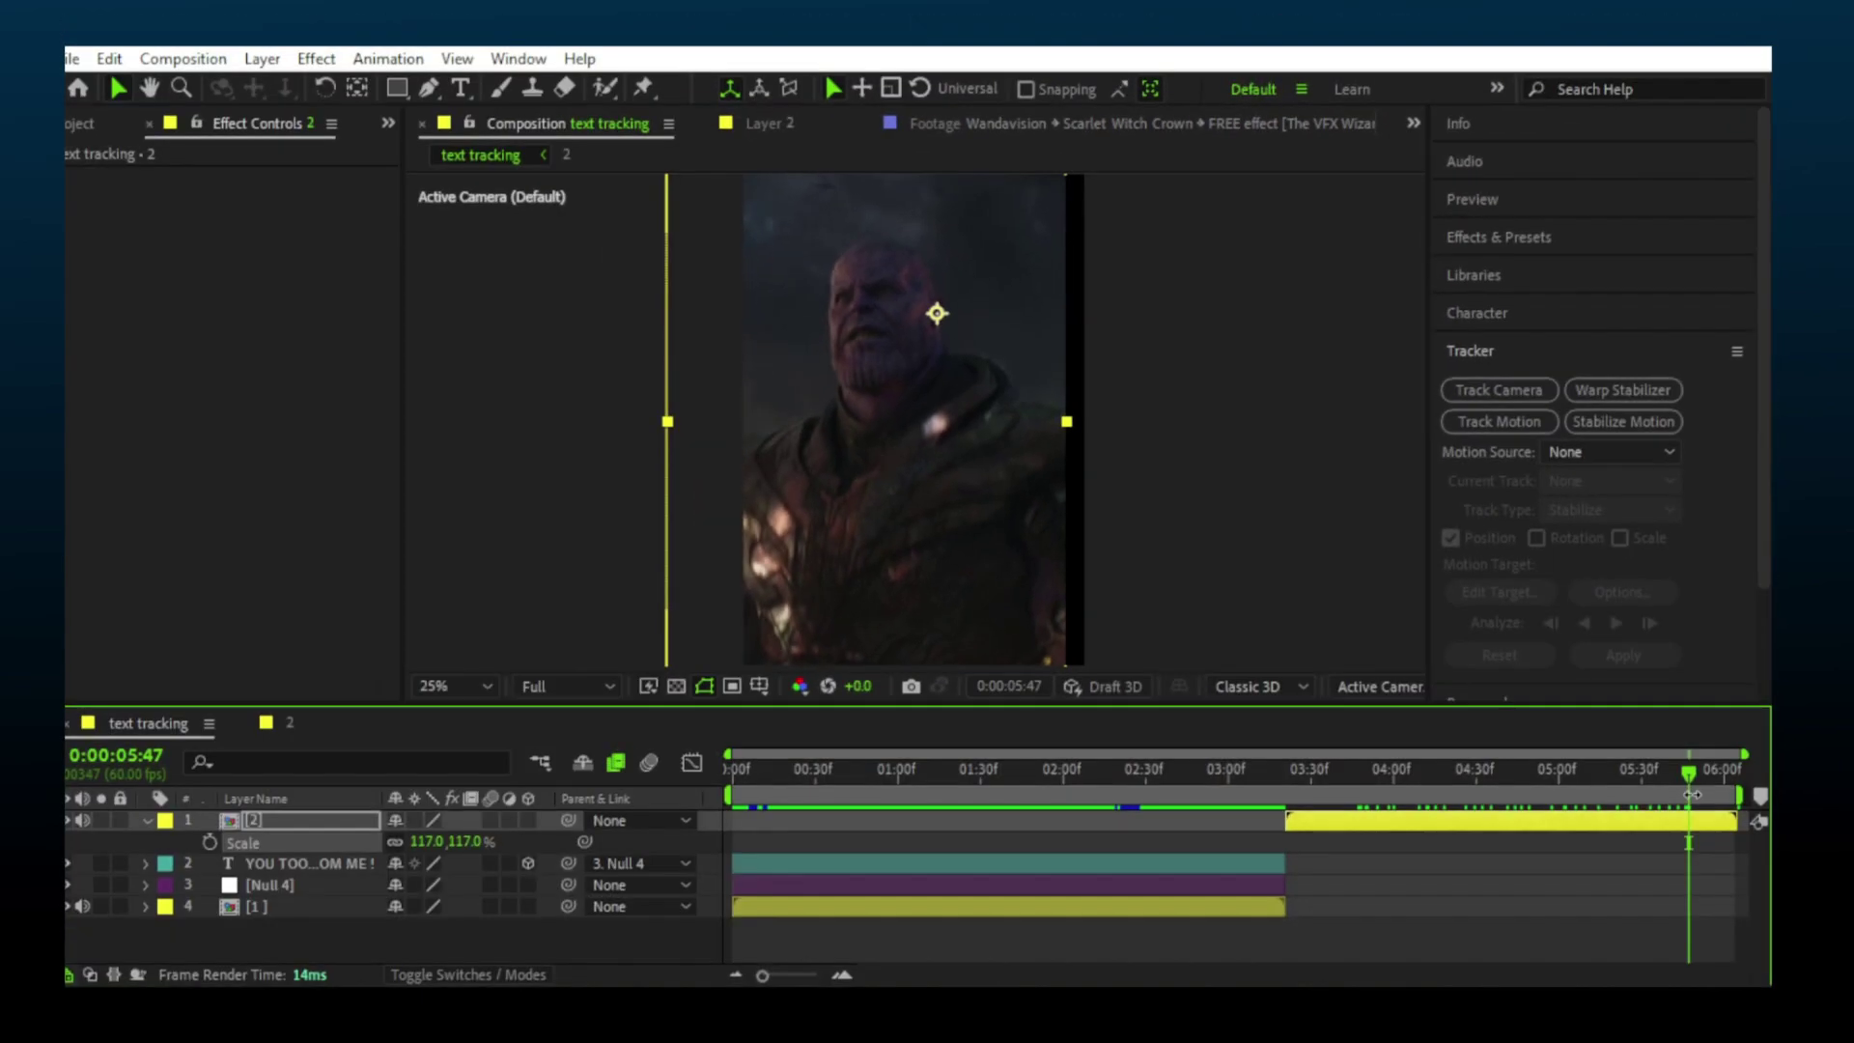
# Add the Motion Tile effect to clip 2 with output width and height at 280 and Mirror Edges enabled
pyautogui.hotkey('ctrl', 'space')
pyautogui.write('motion')
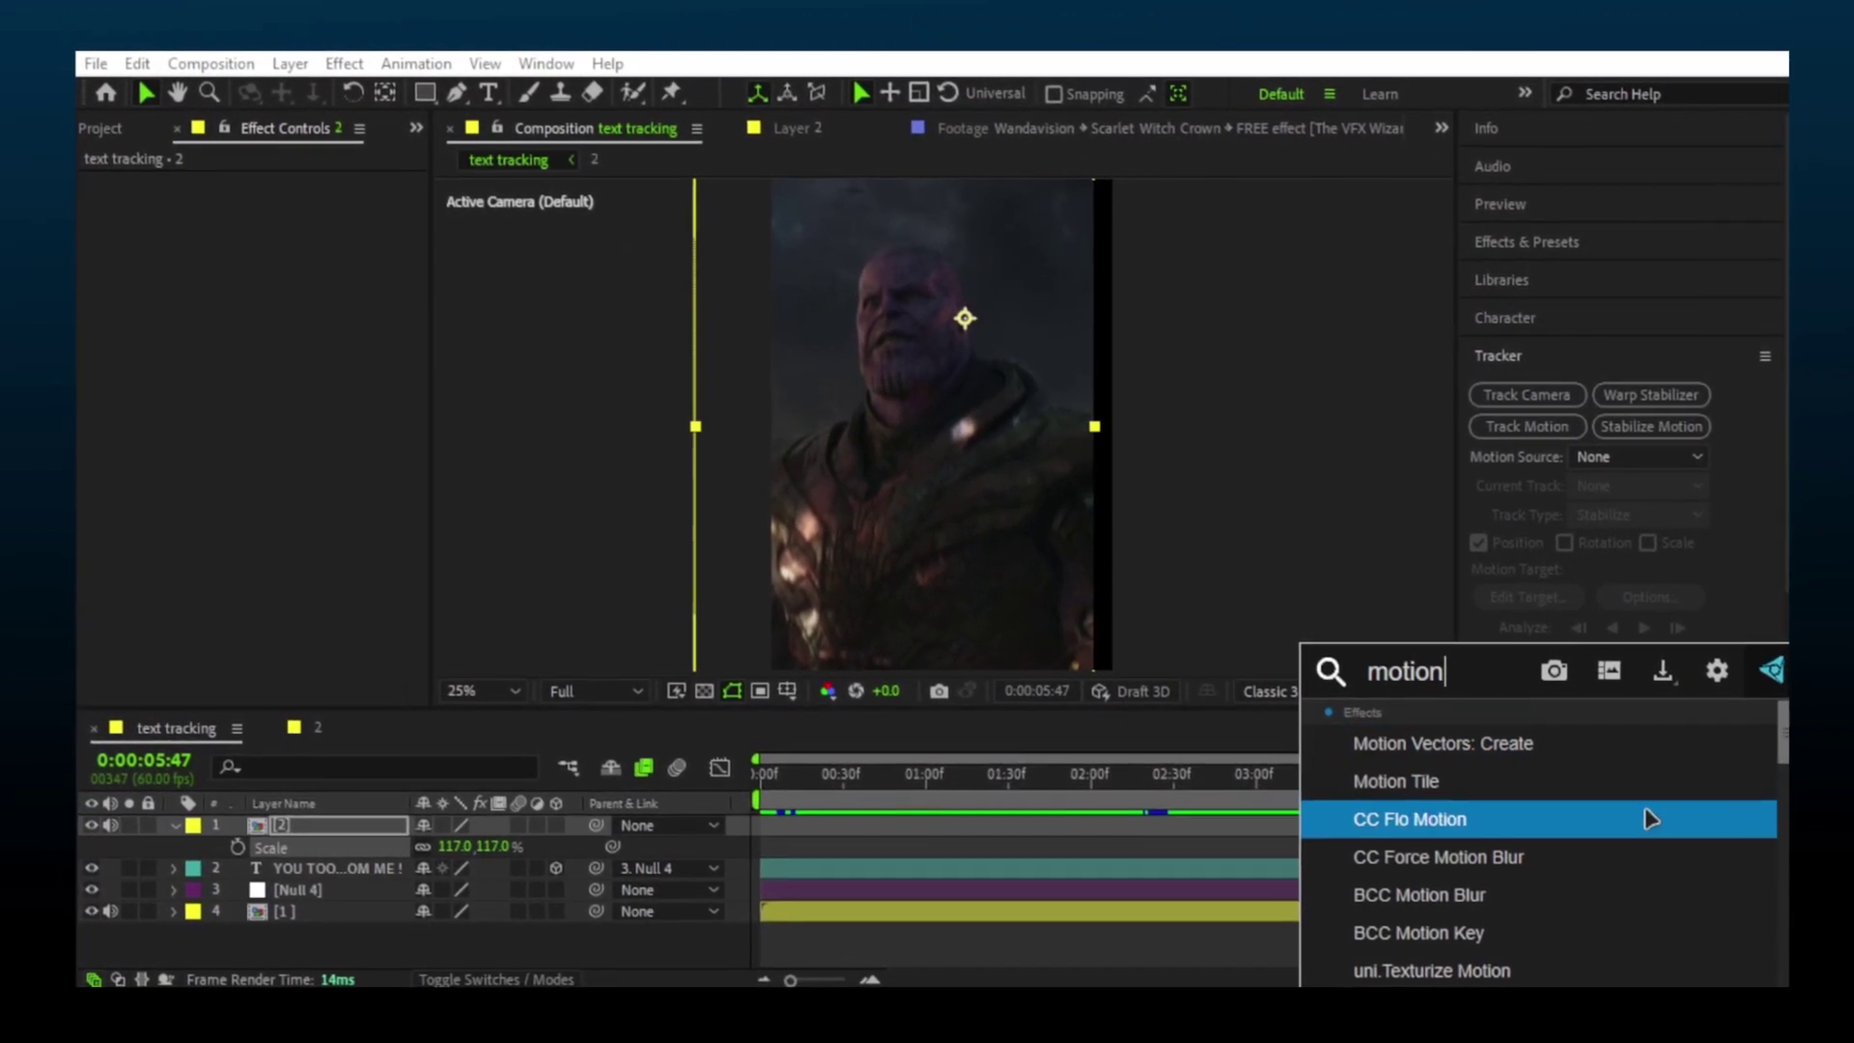
pyautogui.click(1595, 780)
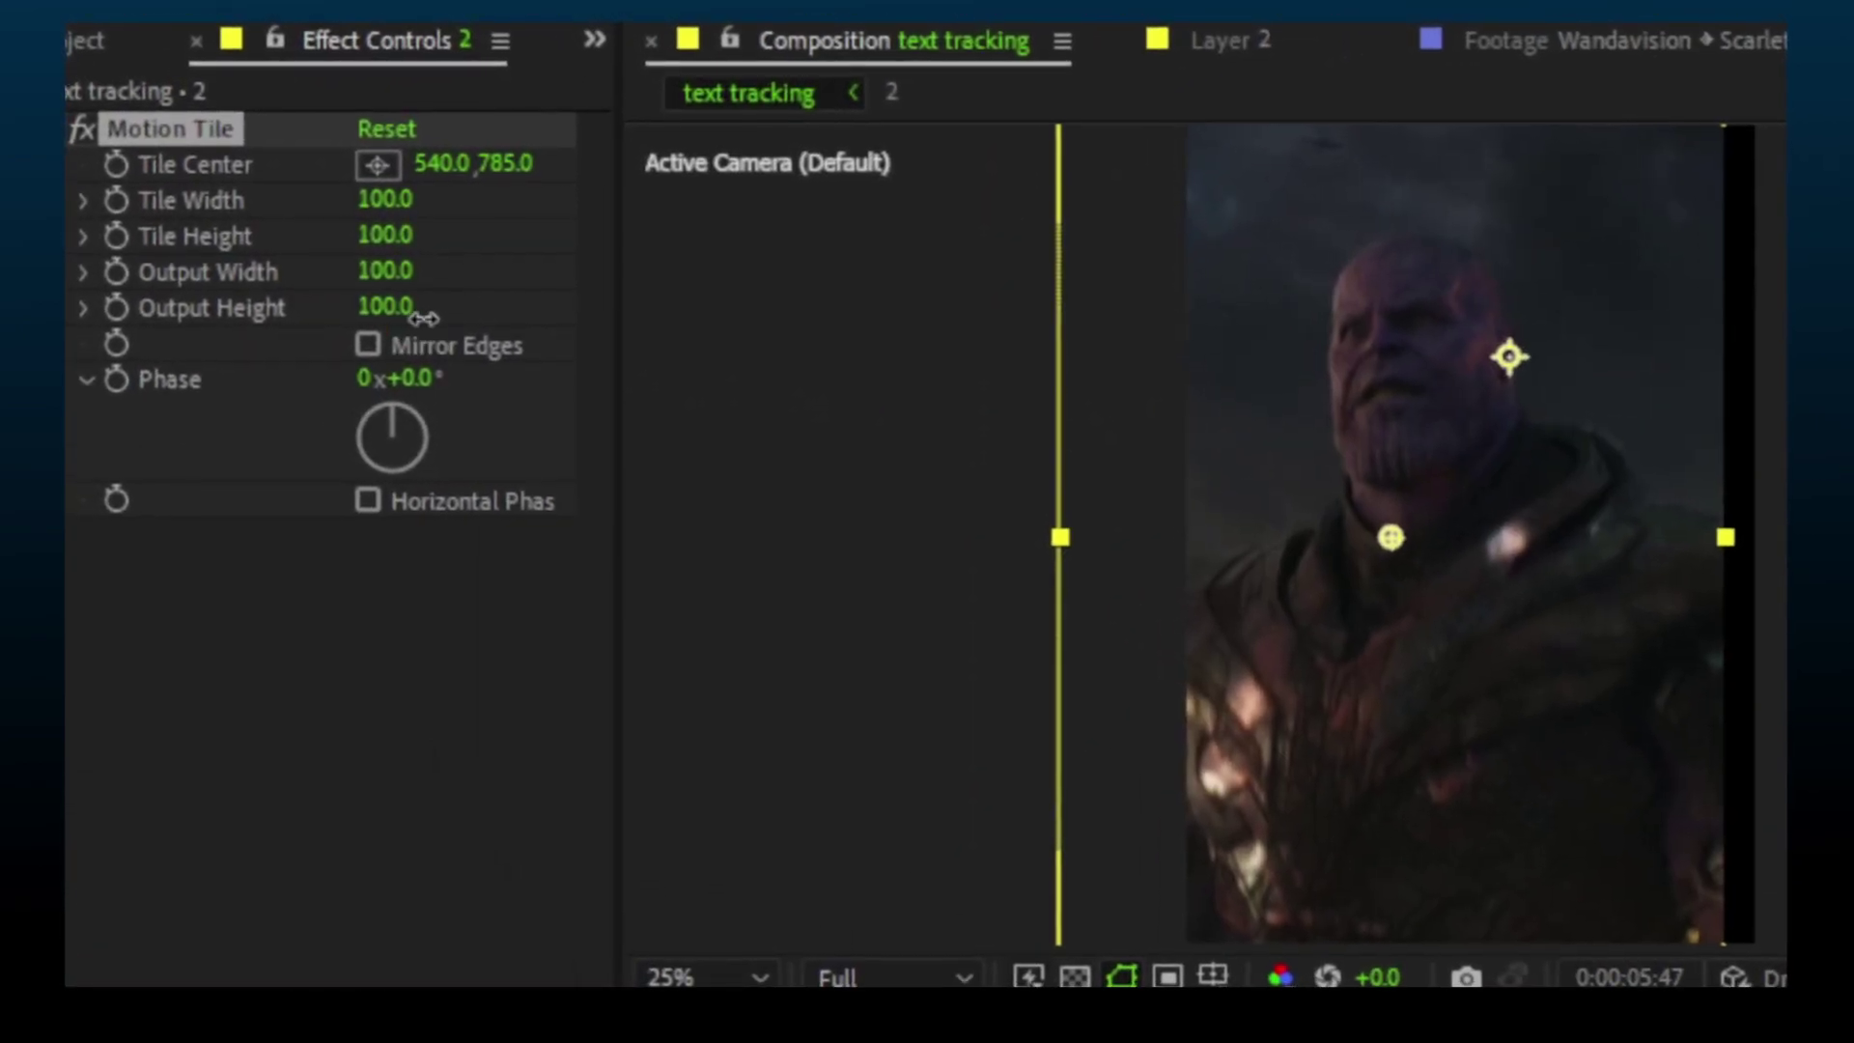
pyautogui.moveTo(333, 287); pyautogui.dragTo(329, 270)
pyautogui.moveTo(436, 289)
pyautogui.mouseDown()
pyautogui.moveTo(459, 273)
pyautogui.moveTo(406, 290)
pyautogui.mouseUp()
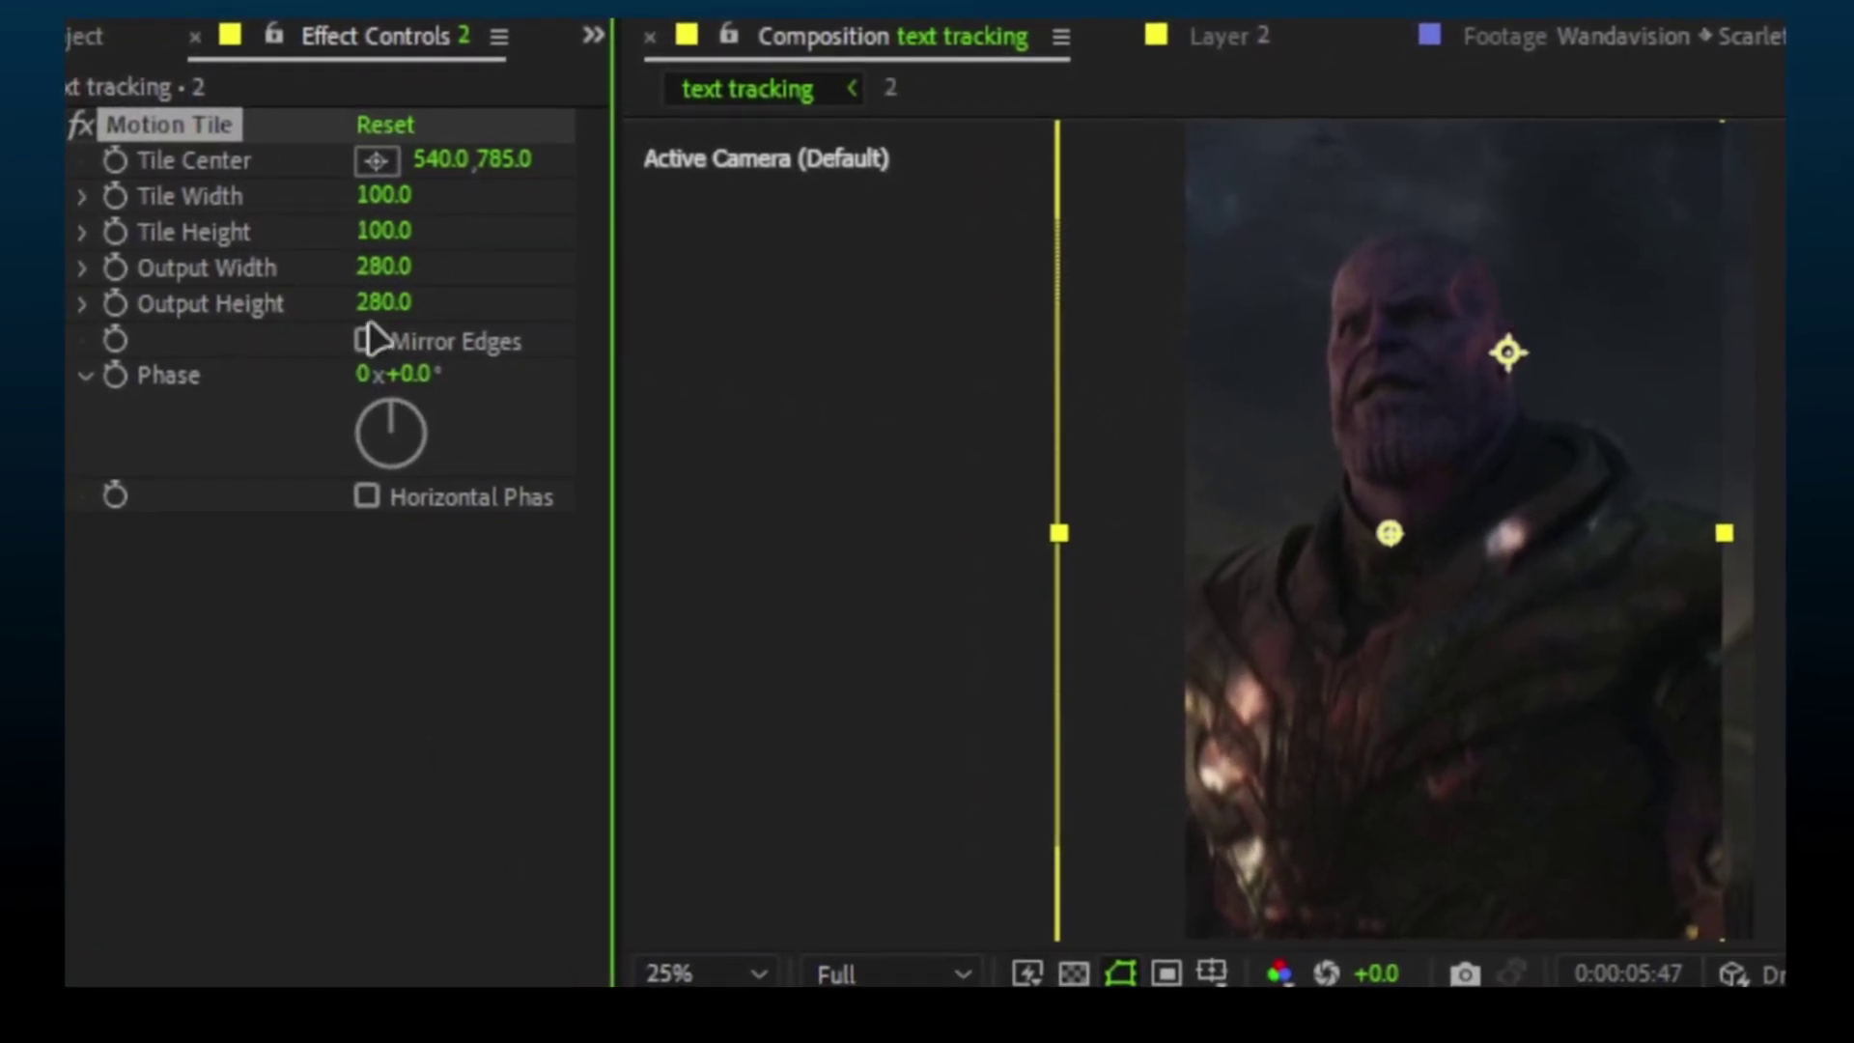
pyautogui.click(362, 346)
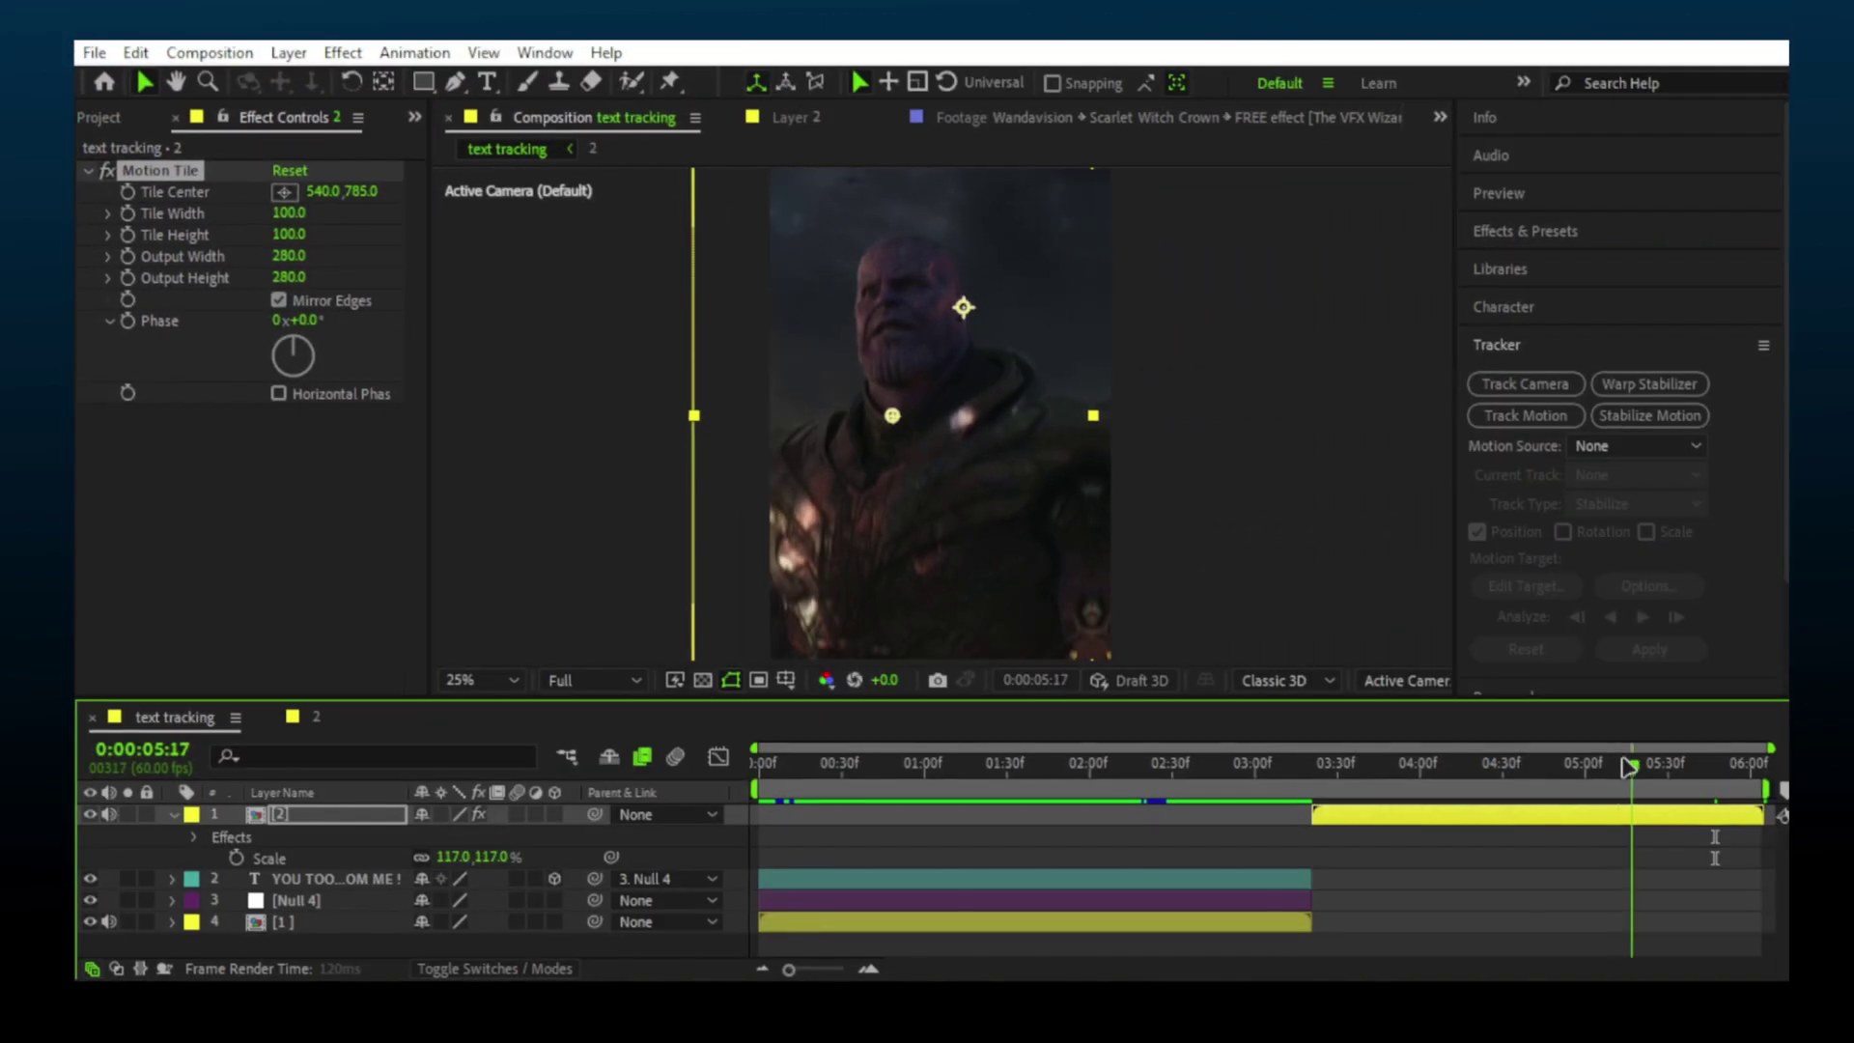
# Return to the composition's start, lower the preview resolution to Quarter, and preview the whole edit
pyautogui.moveTo(1635, 768); pyautogui.dragTo(609, 728)
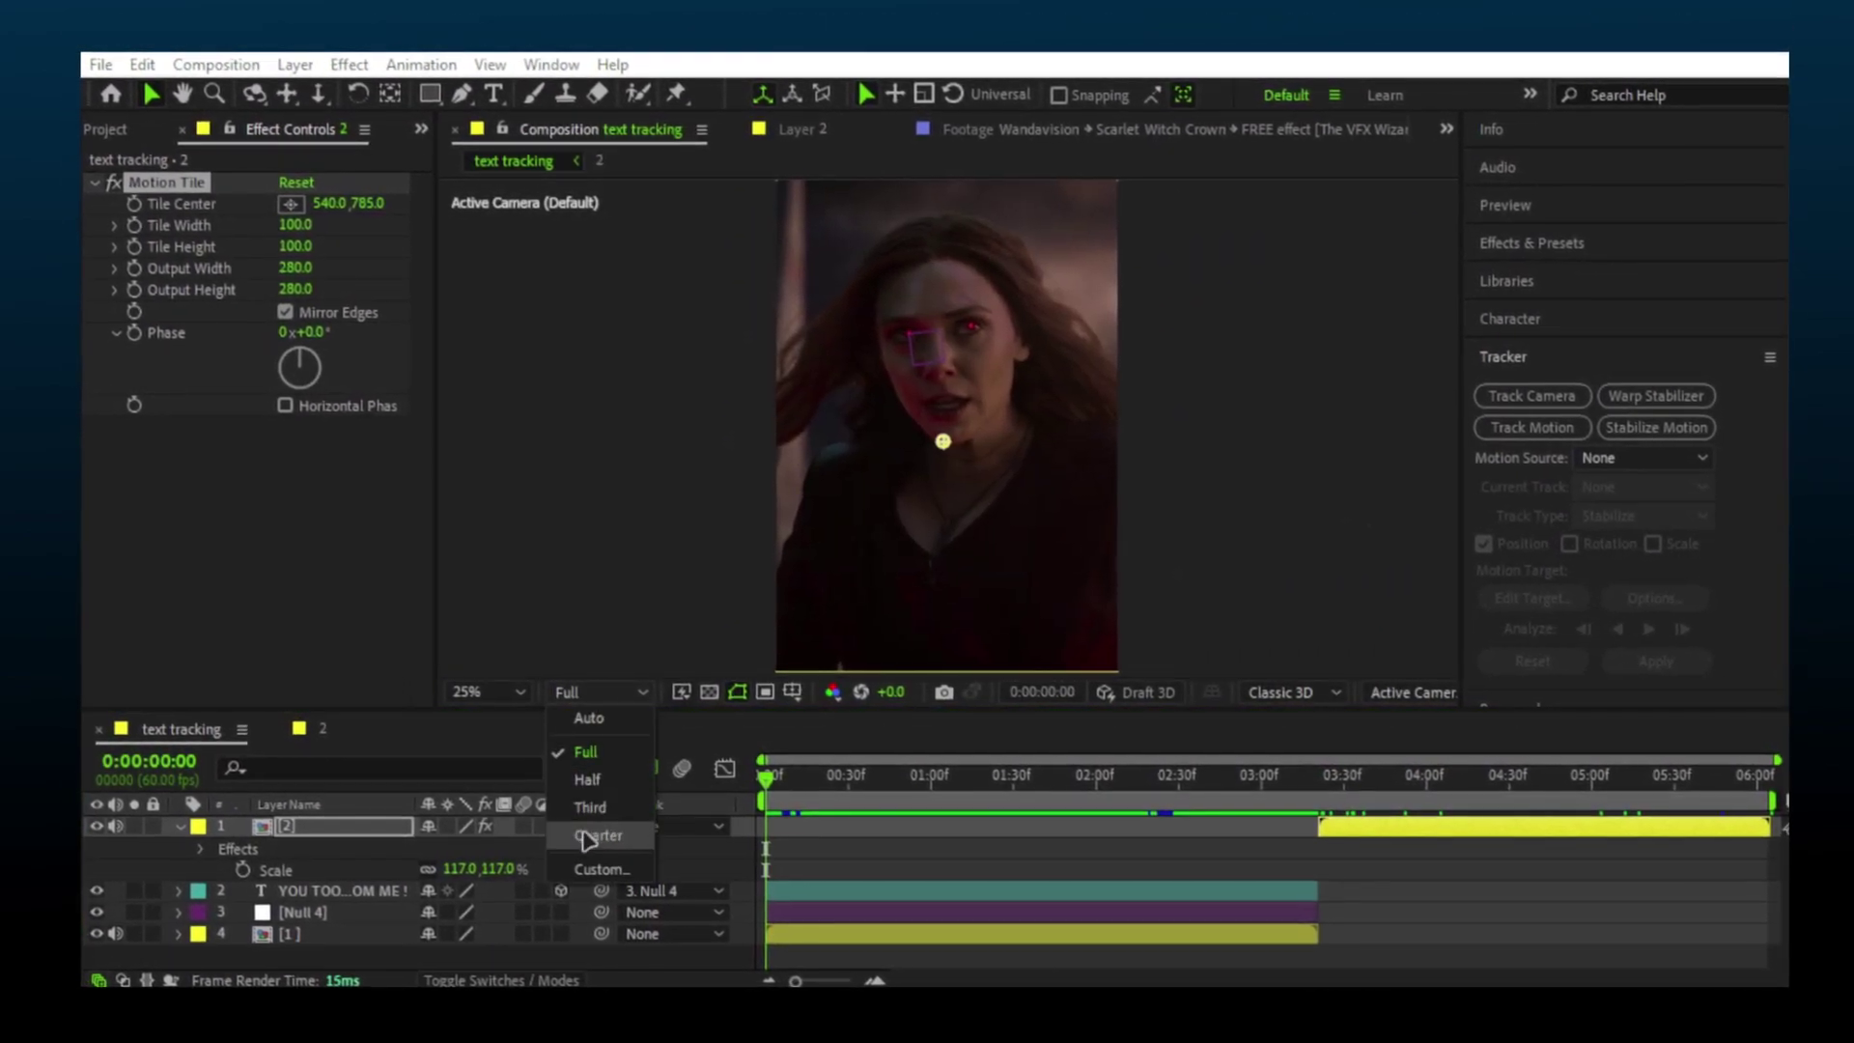
pyautogui.click(172, 821)
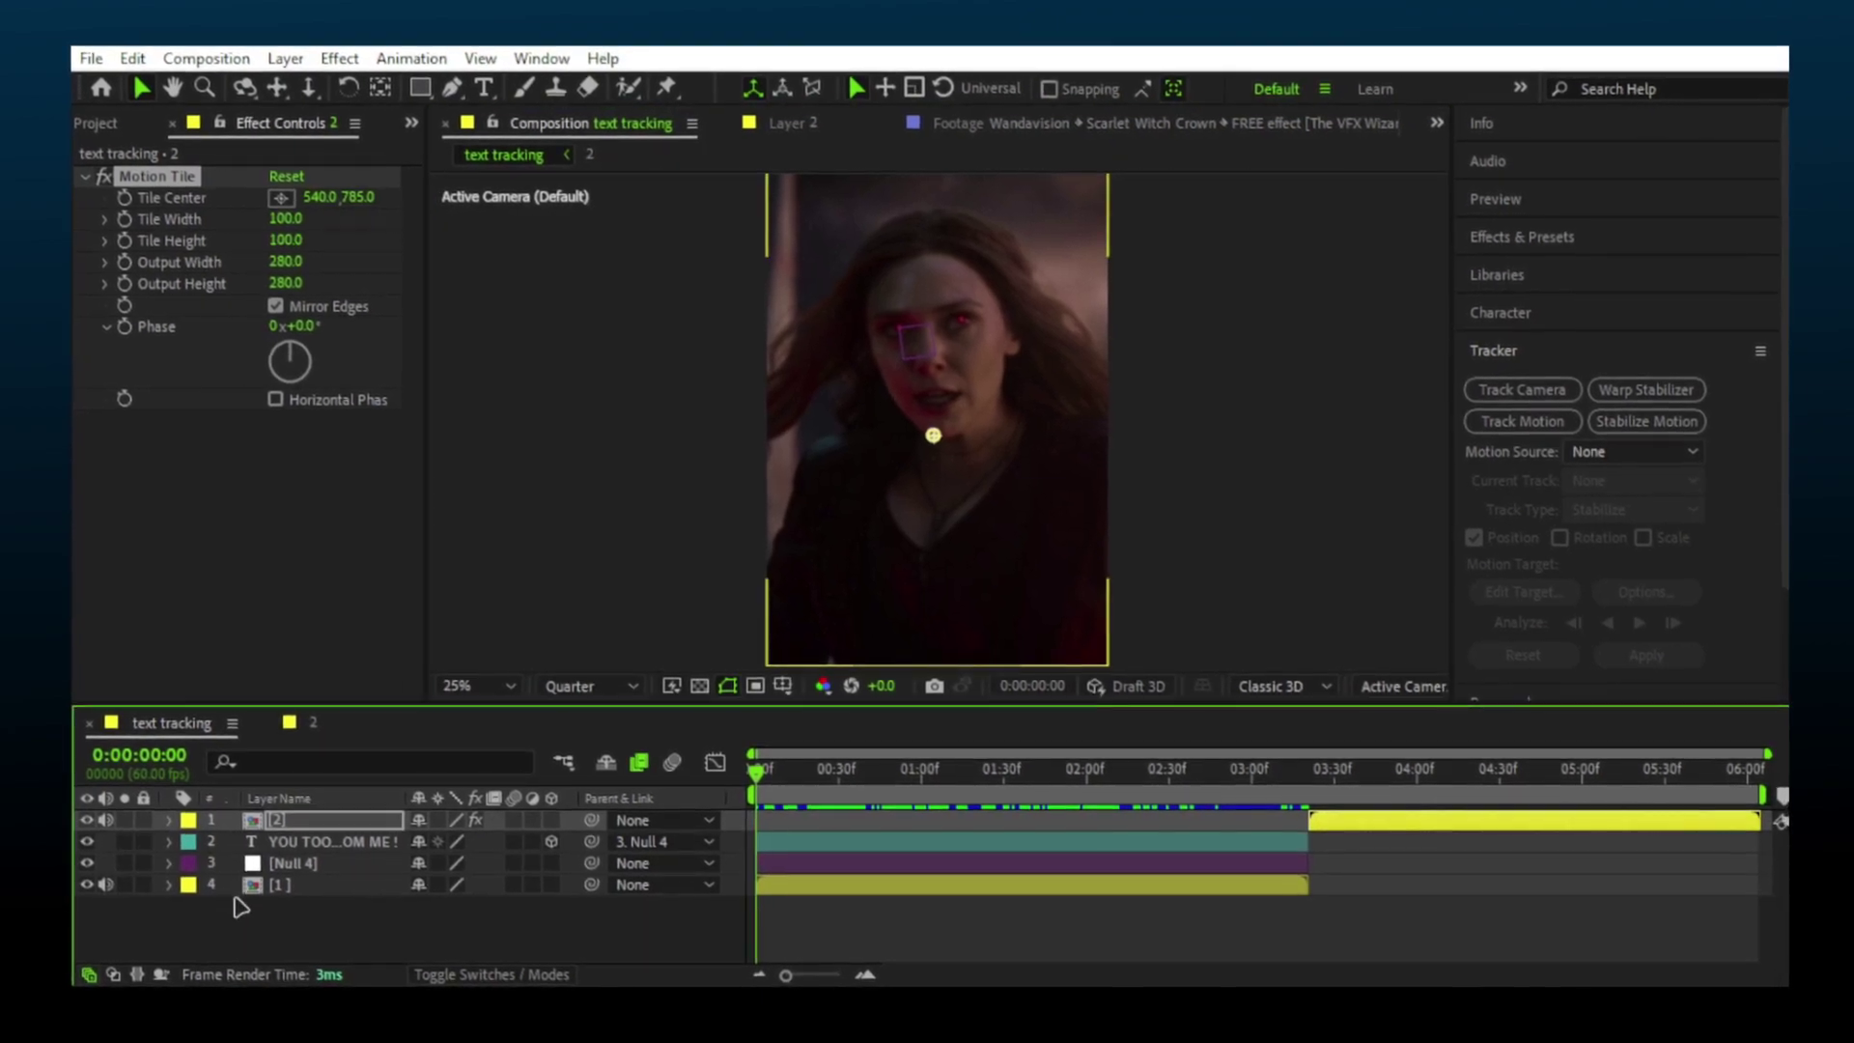
pyautogui.click(246, 912)
pyautogui.press('space')
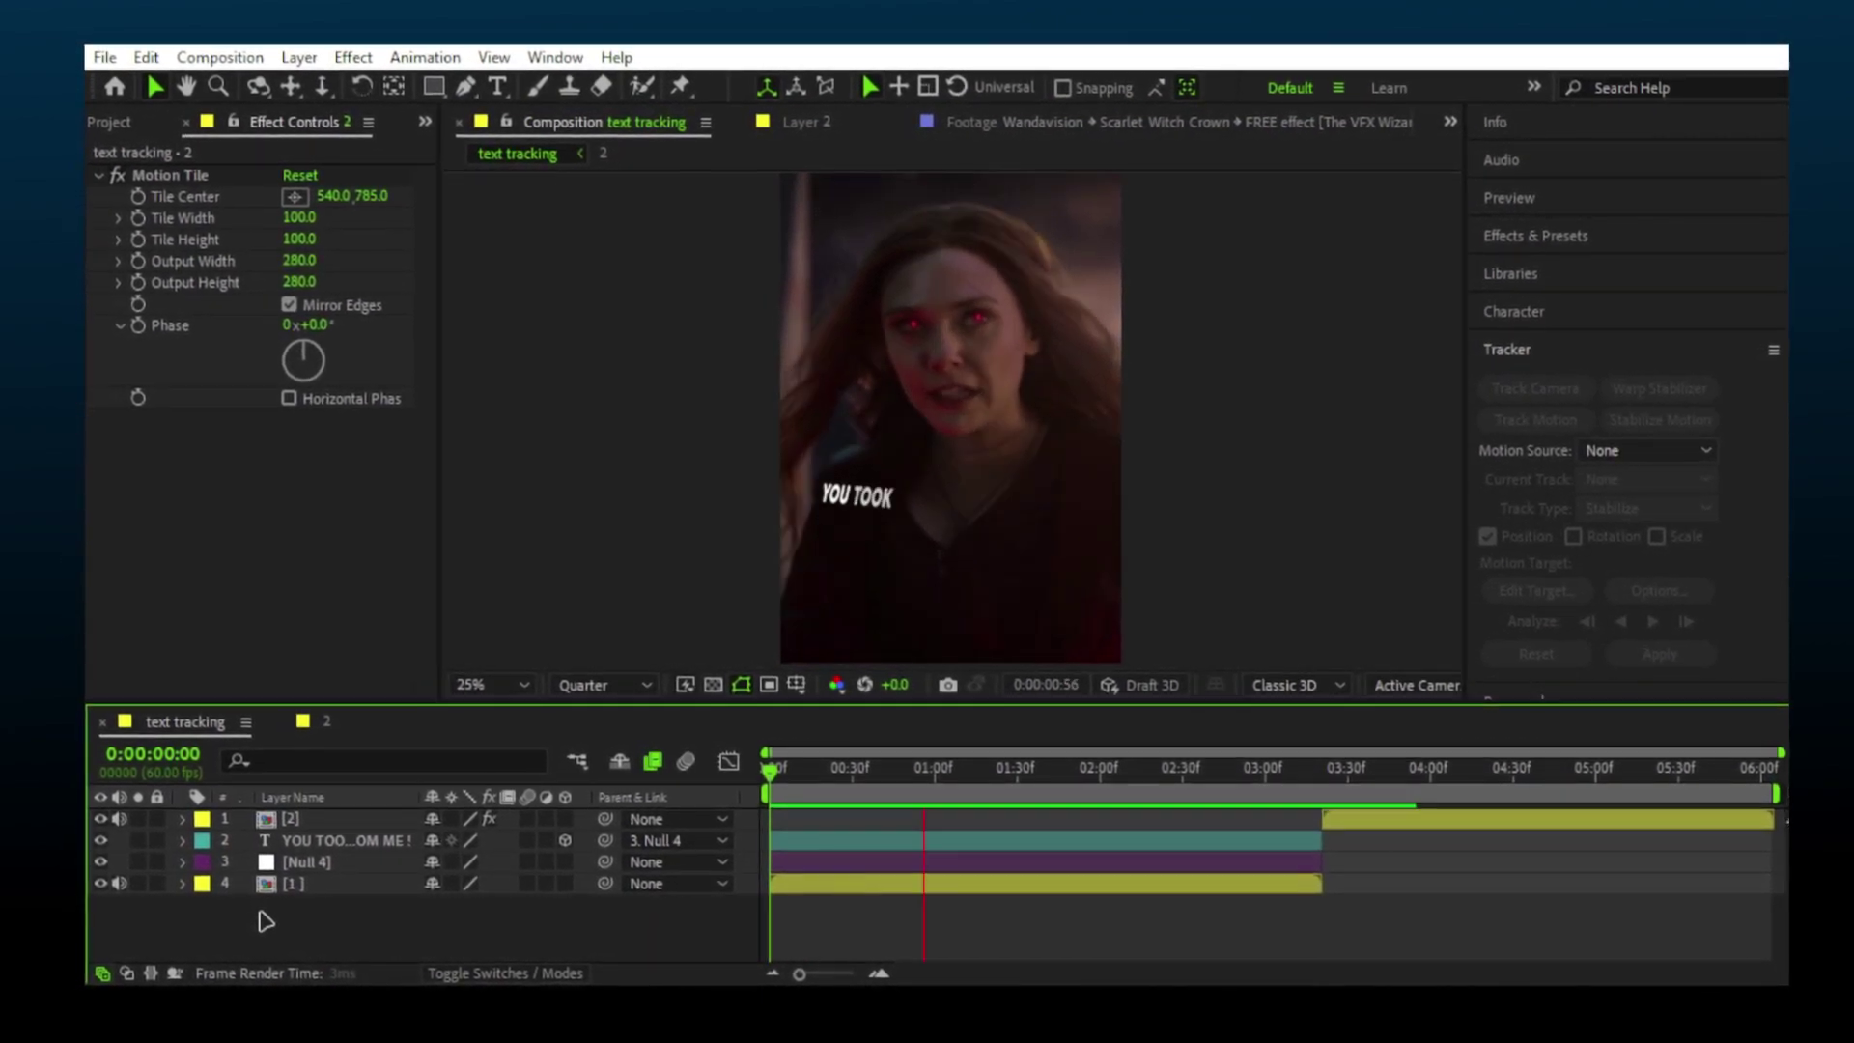